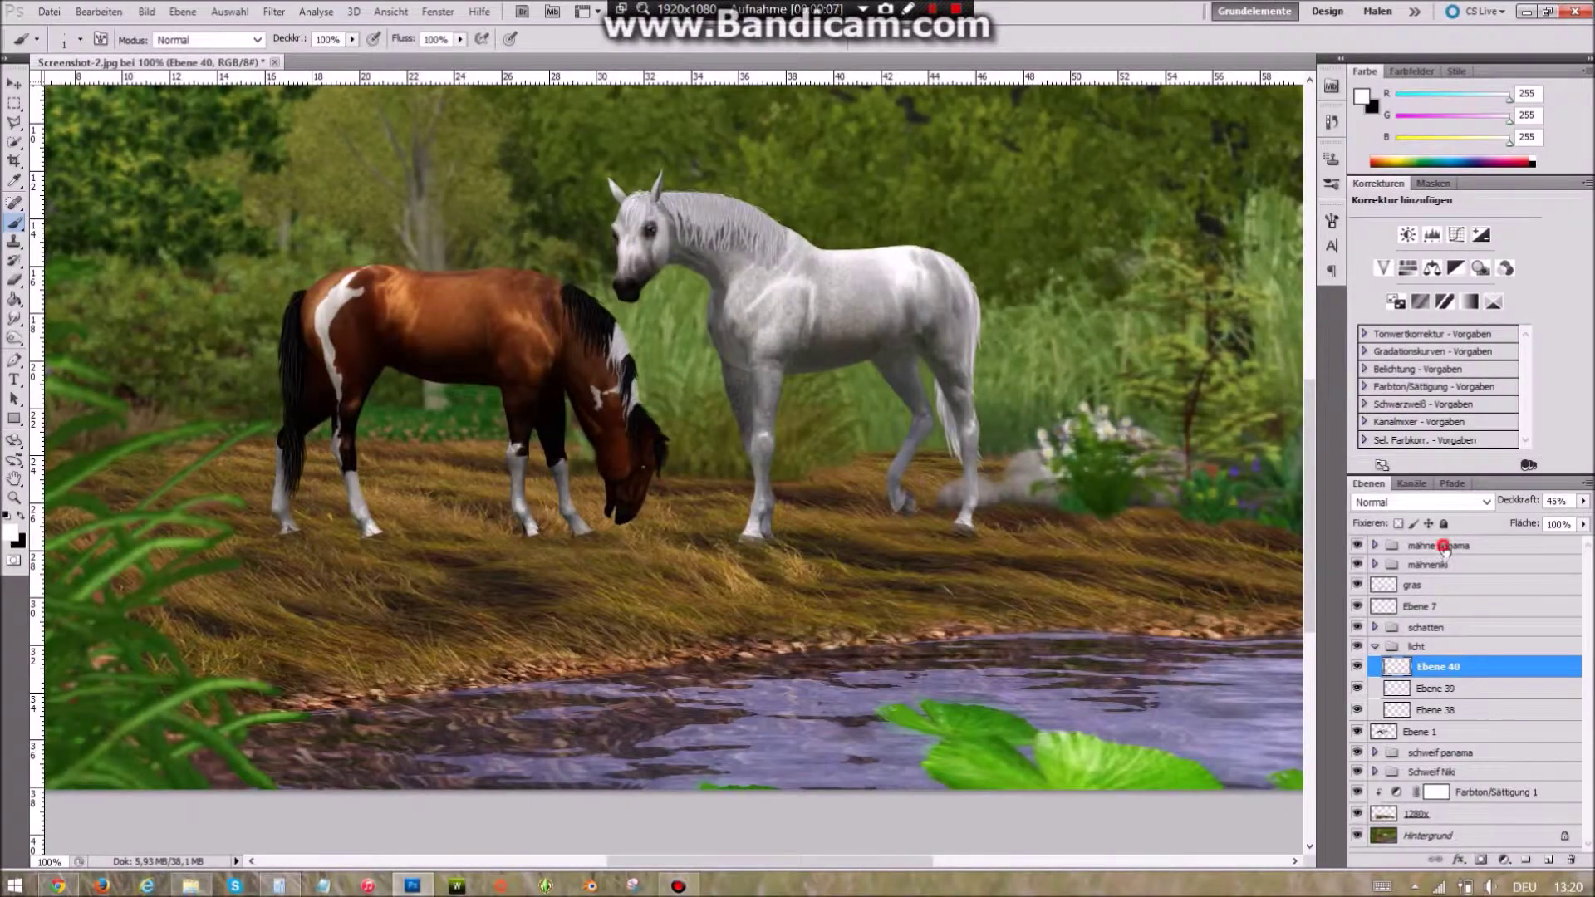
- Zoom out and lower the screenshot layer's opacity to about 68%
click(1446, 547)
key(ctrl+minus)
click(1416, 813)
click(1582, 501)
drag(1547, 521, 1573, 527)
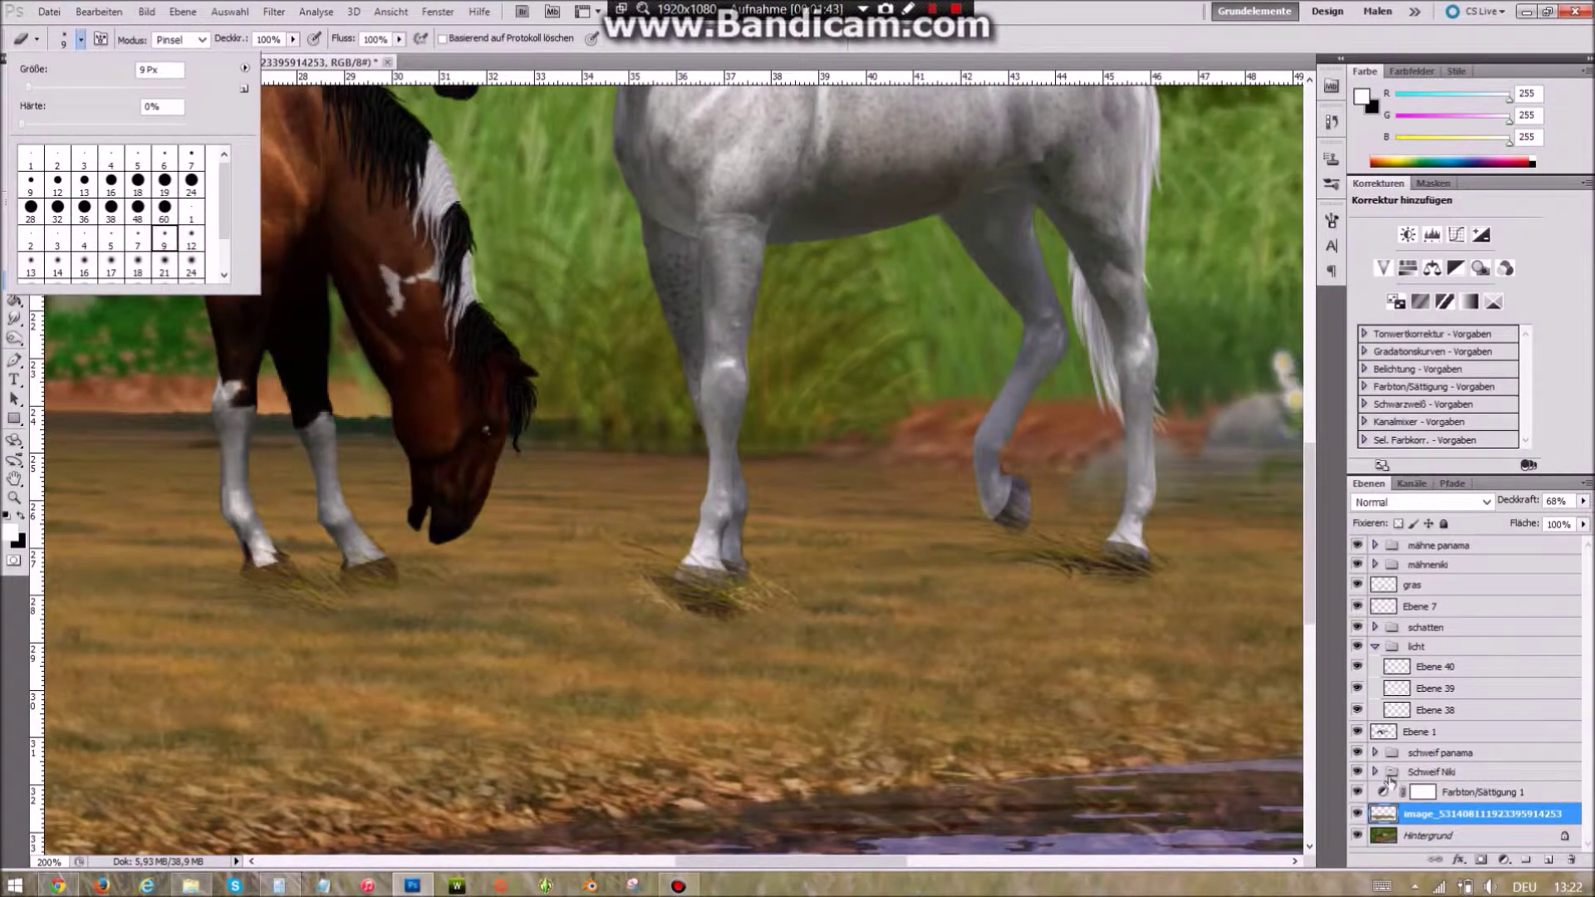
- Hide the gras layer's grass tufts and reopen the screenshot layer's opacity control for 72%
click(1358, 584)
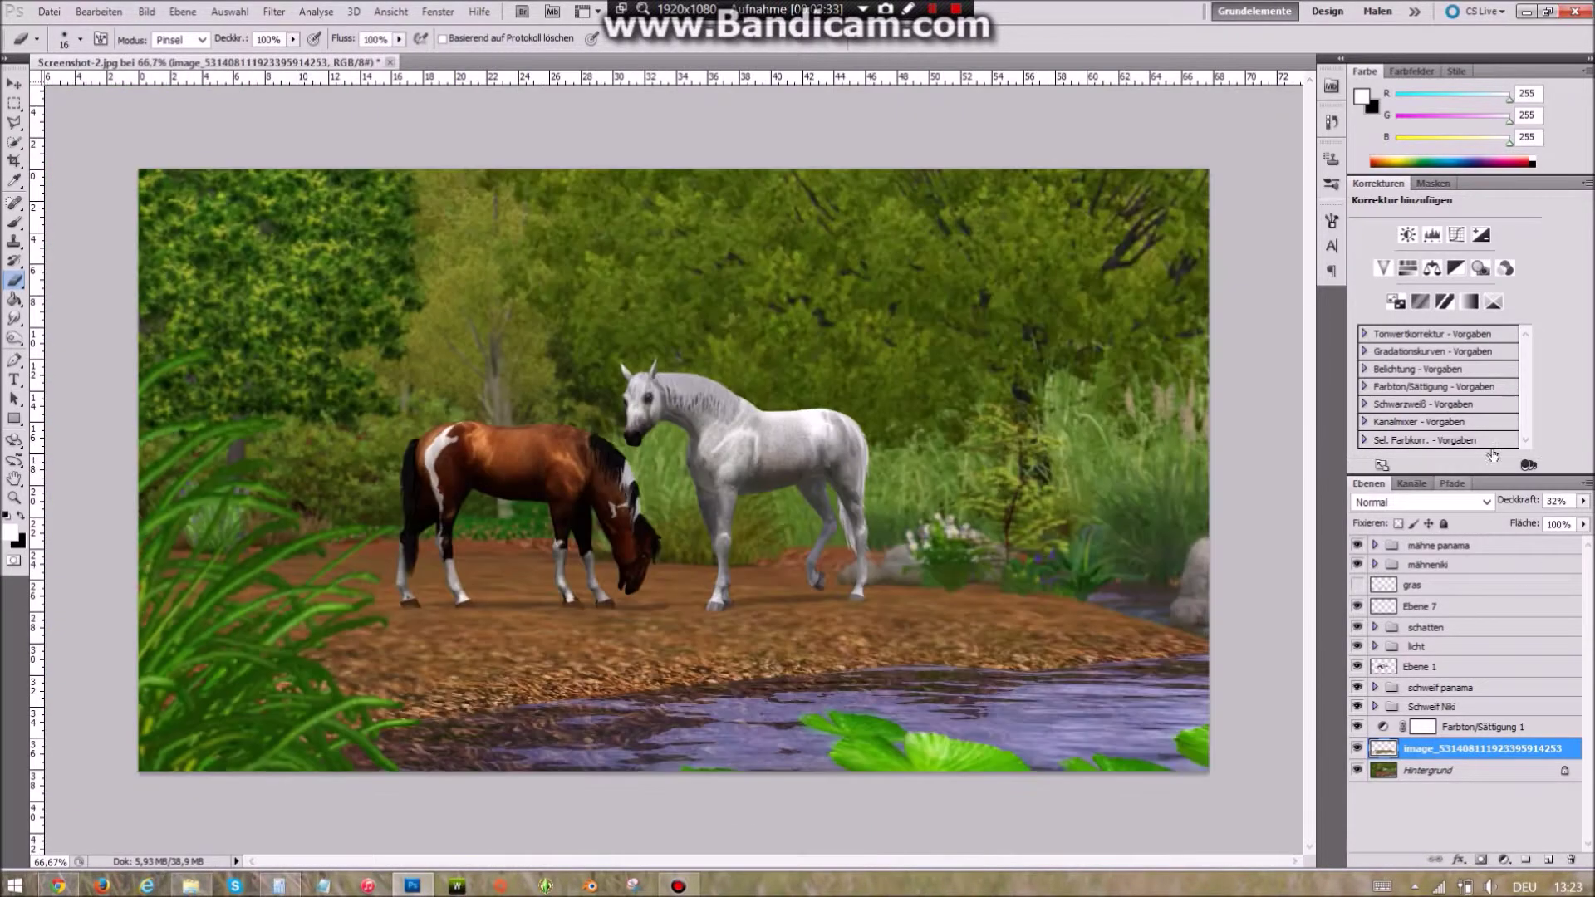
click(1582, 501)
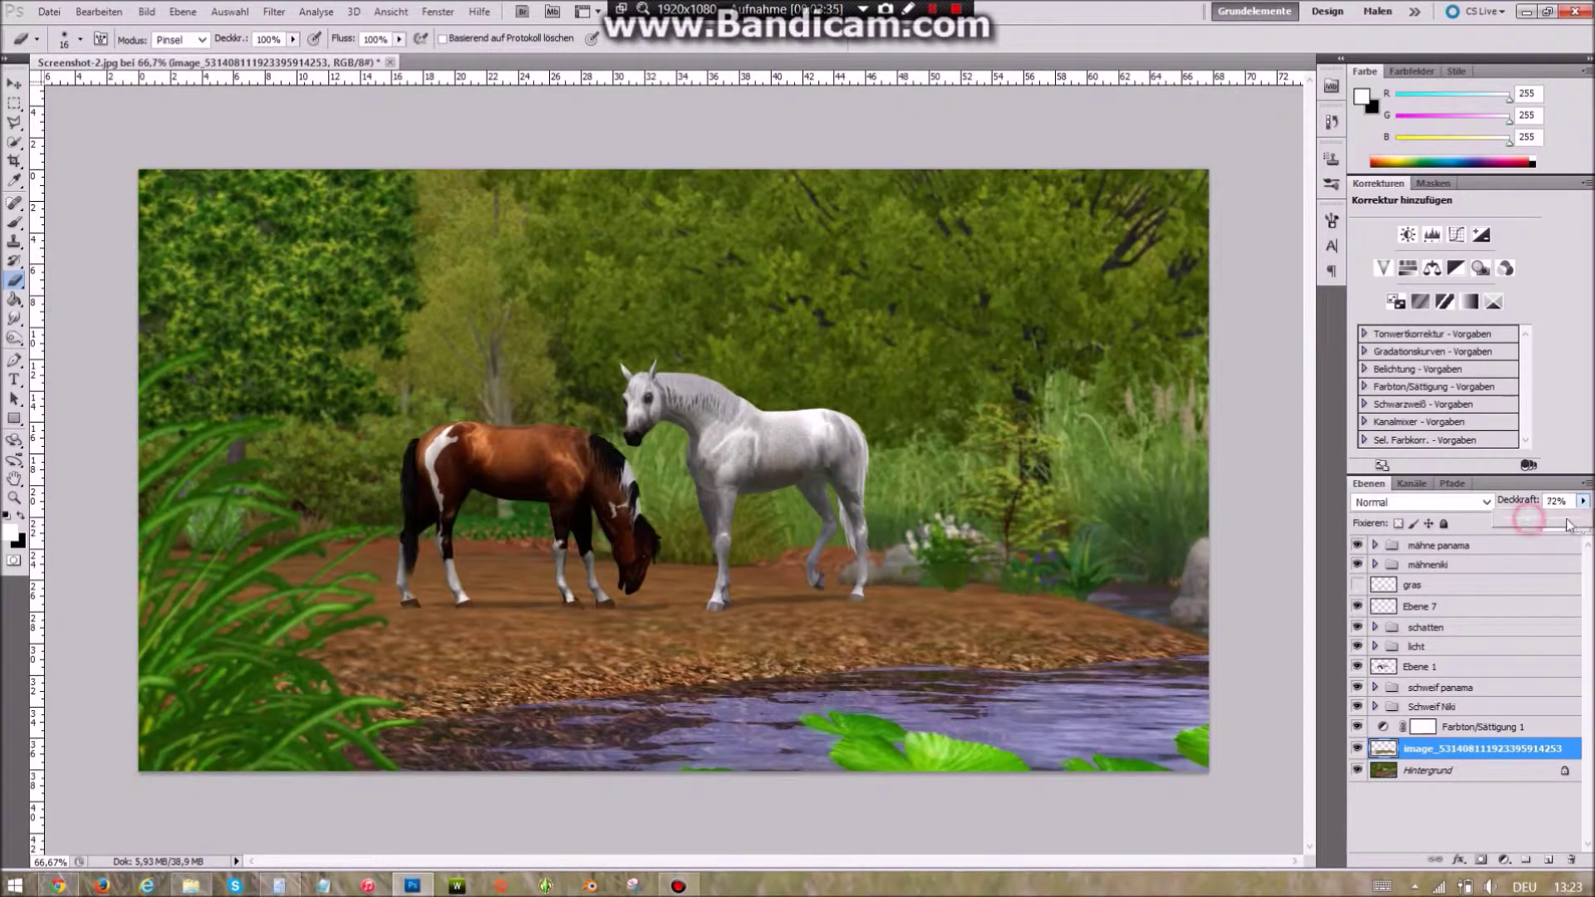
- Add a Brightness/Contrast layer, shift Hue/Saturation hue +8, and raise screenshot opacity to 75%
drag(1523, 525, 1573, 525)
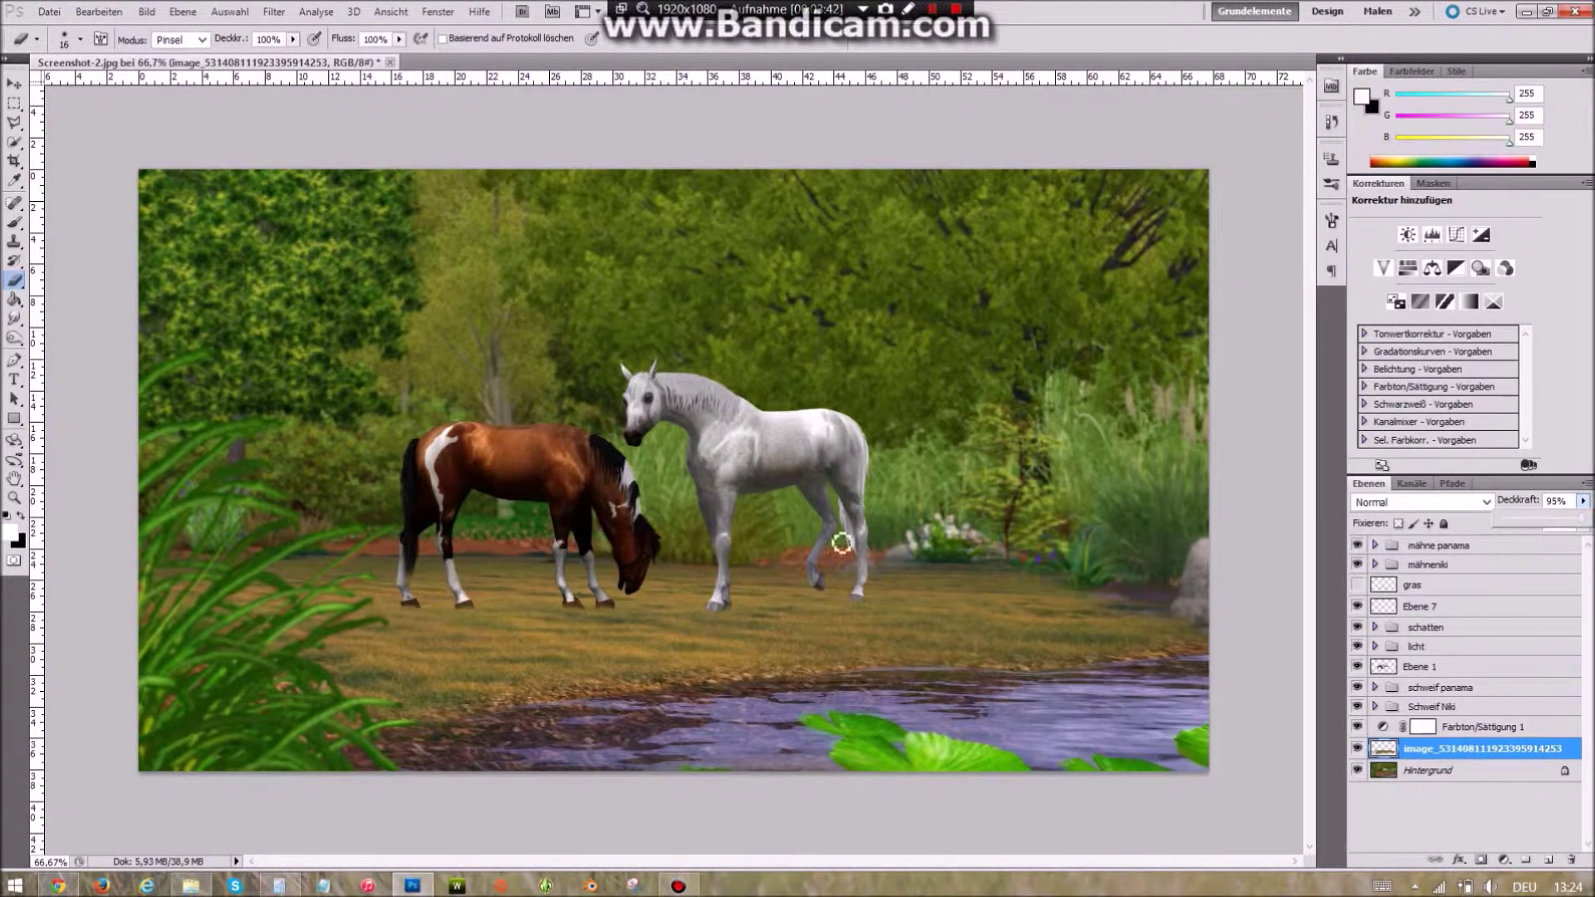
click(1407, 235)
click(1456, 764)
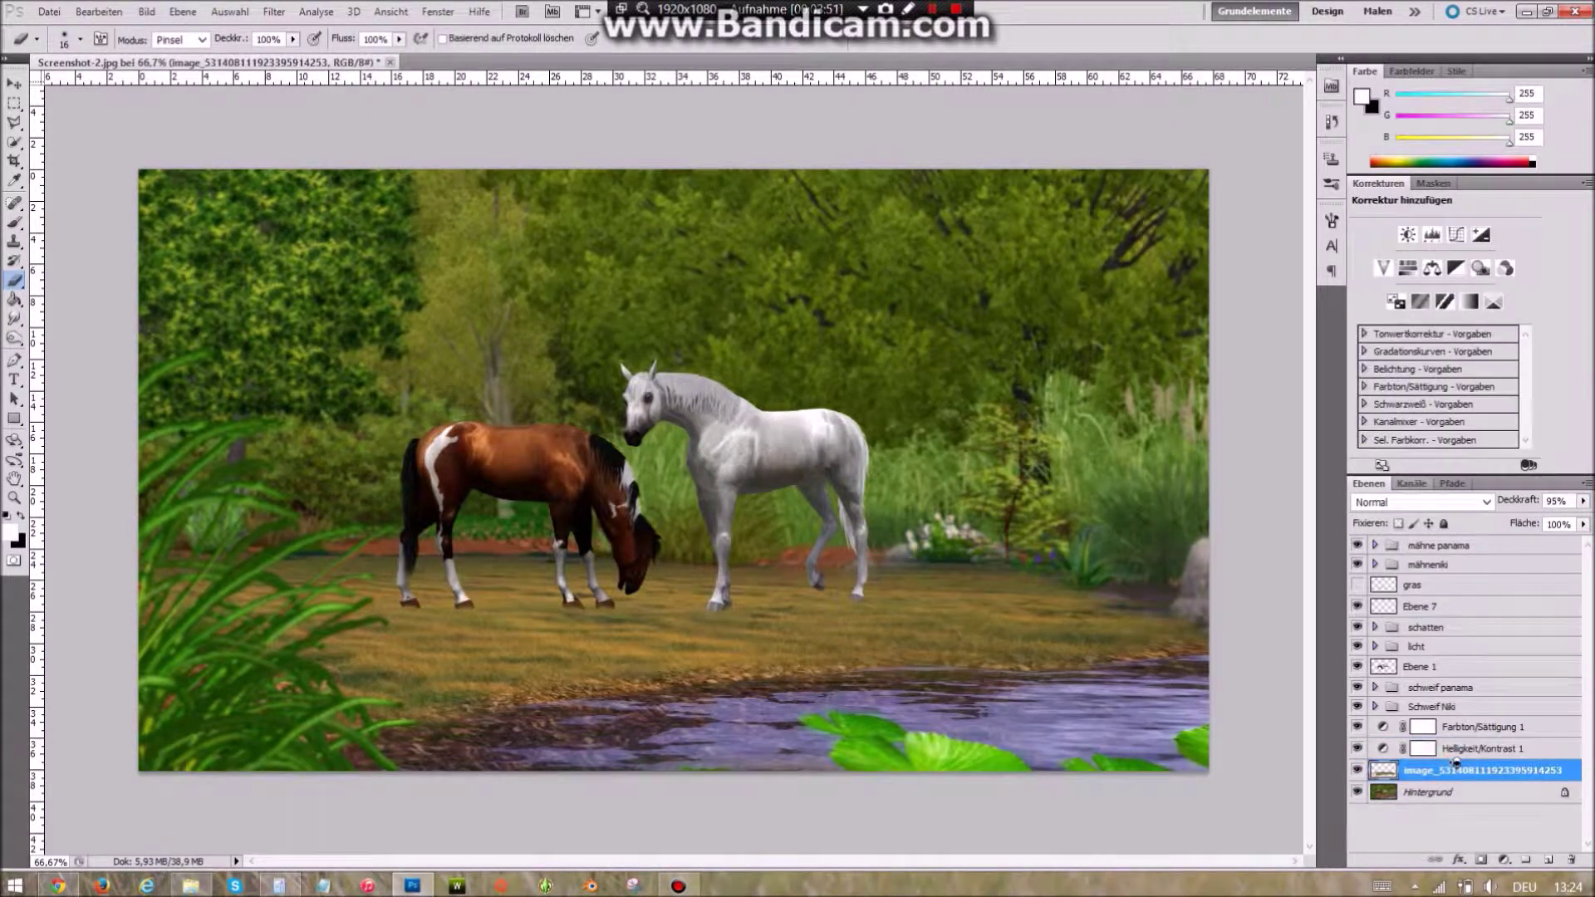
click(1487, 750)
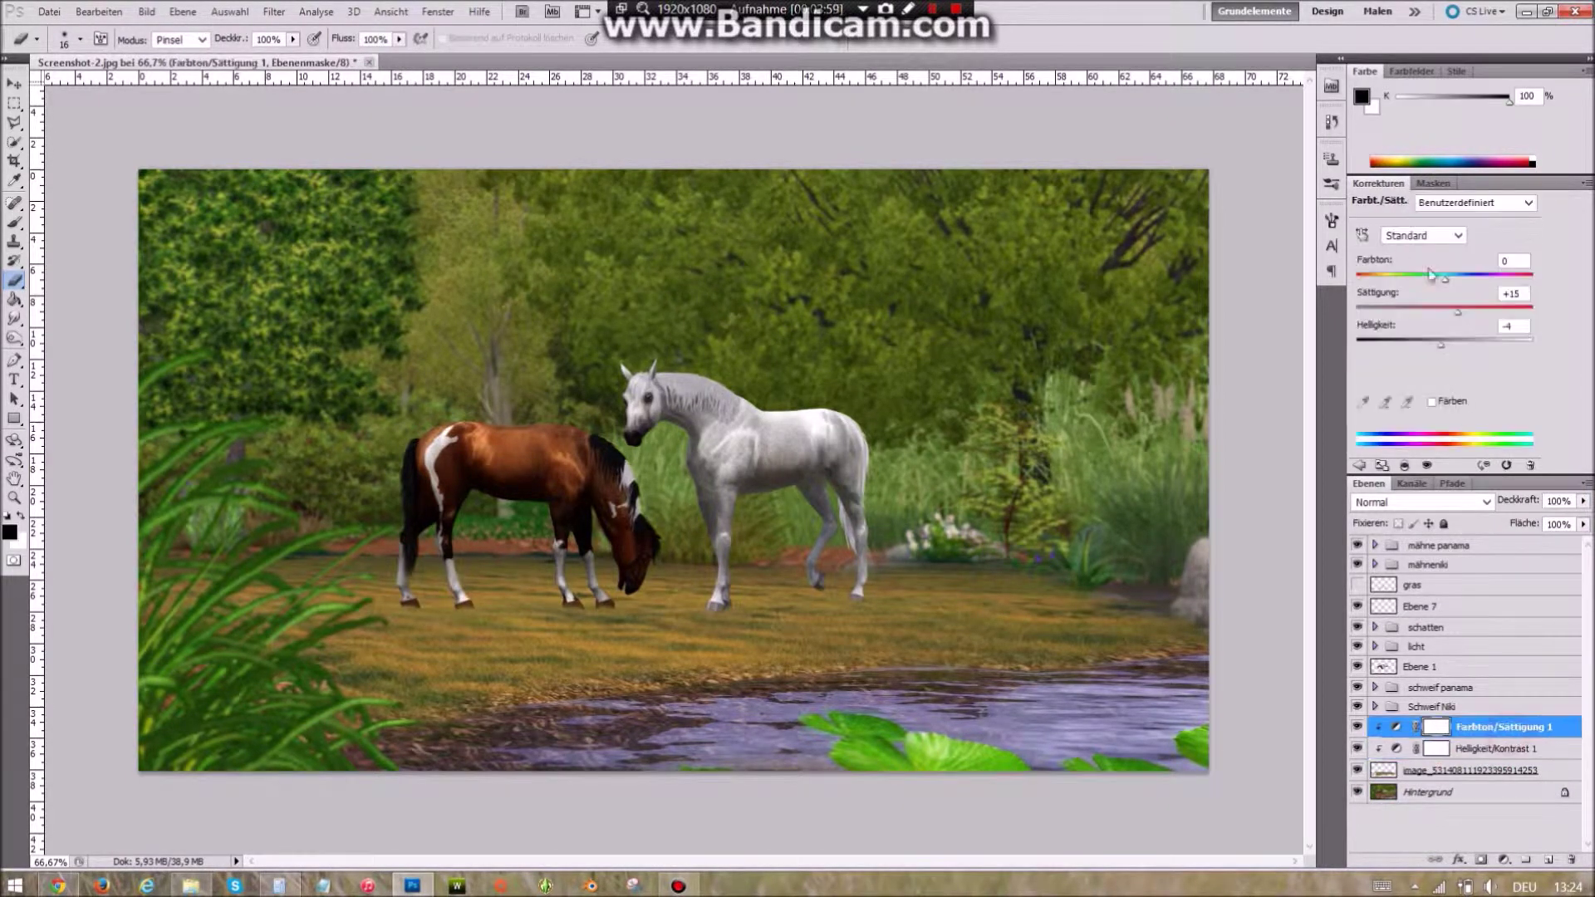
click(1496, 770)
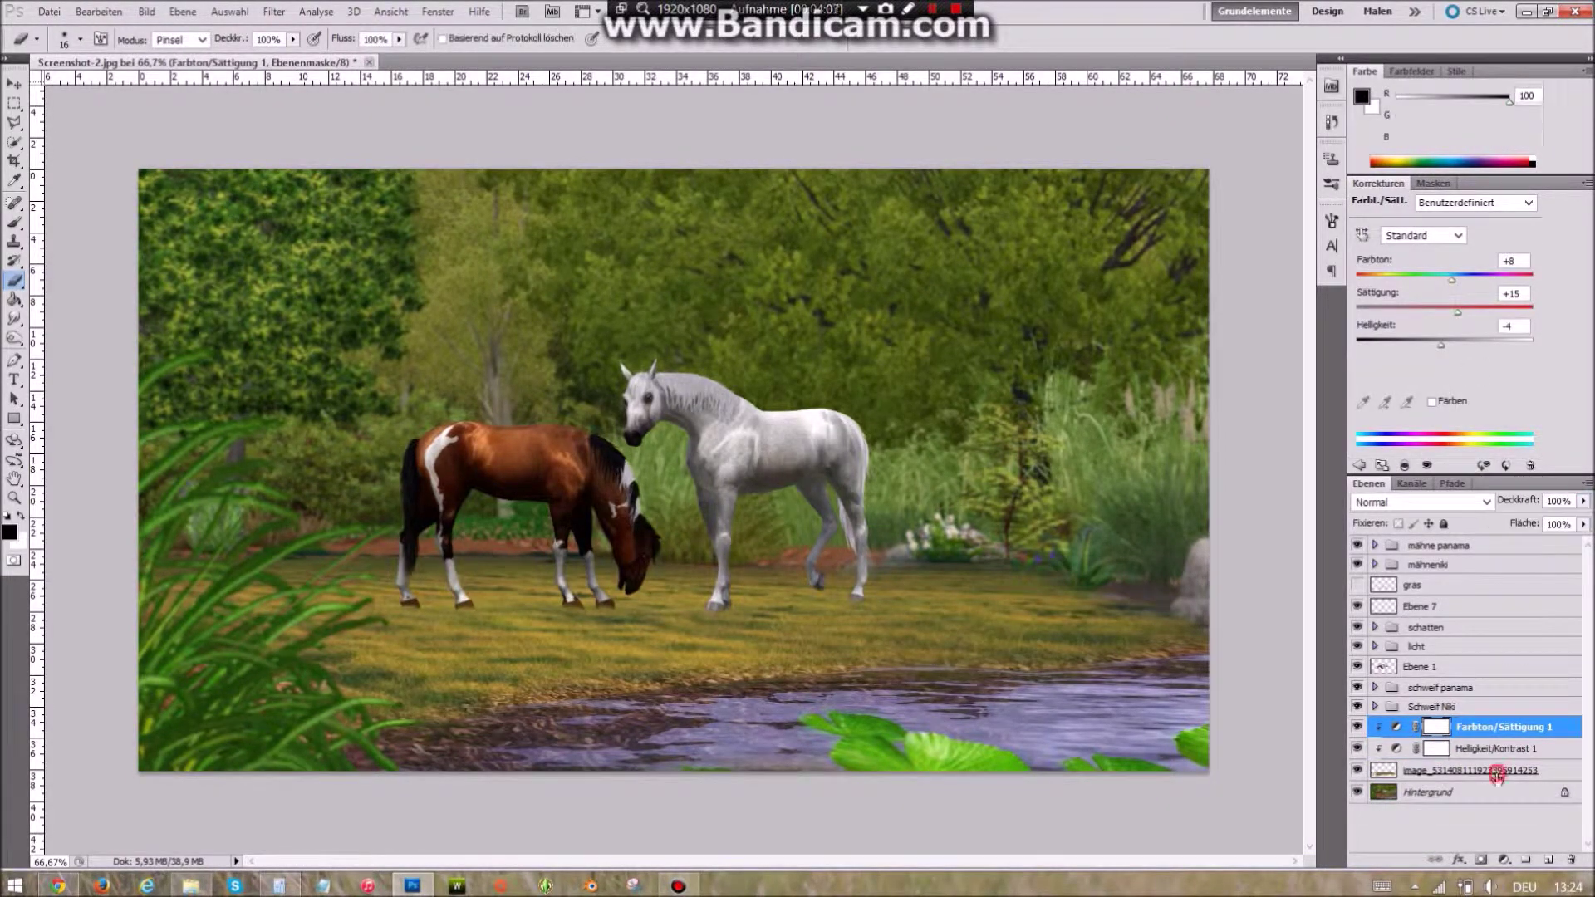
drag(1583, 501, 1583, 521)
- Set brightness to -12 and paint light strokes over the ground near the hooves
click(1489, 750)
drag(1446, 256, 1439, 254)
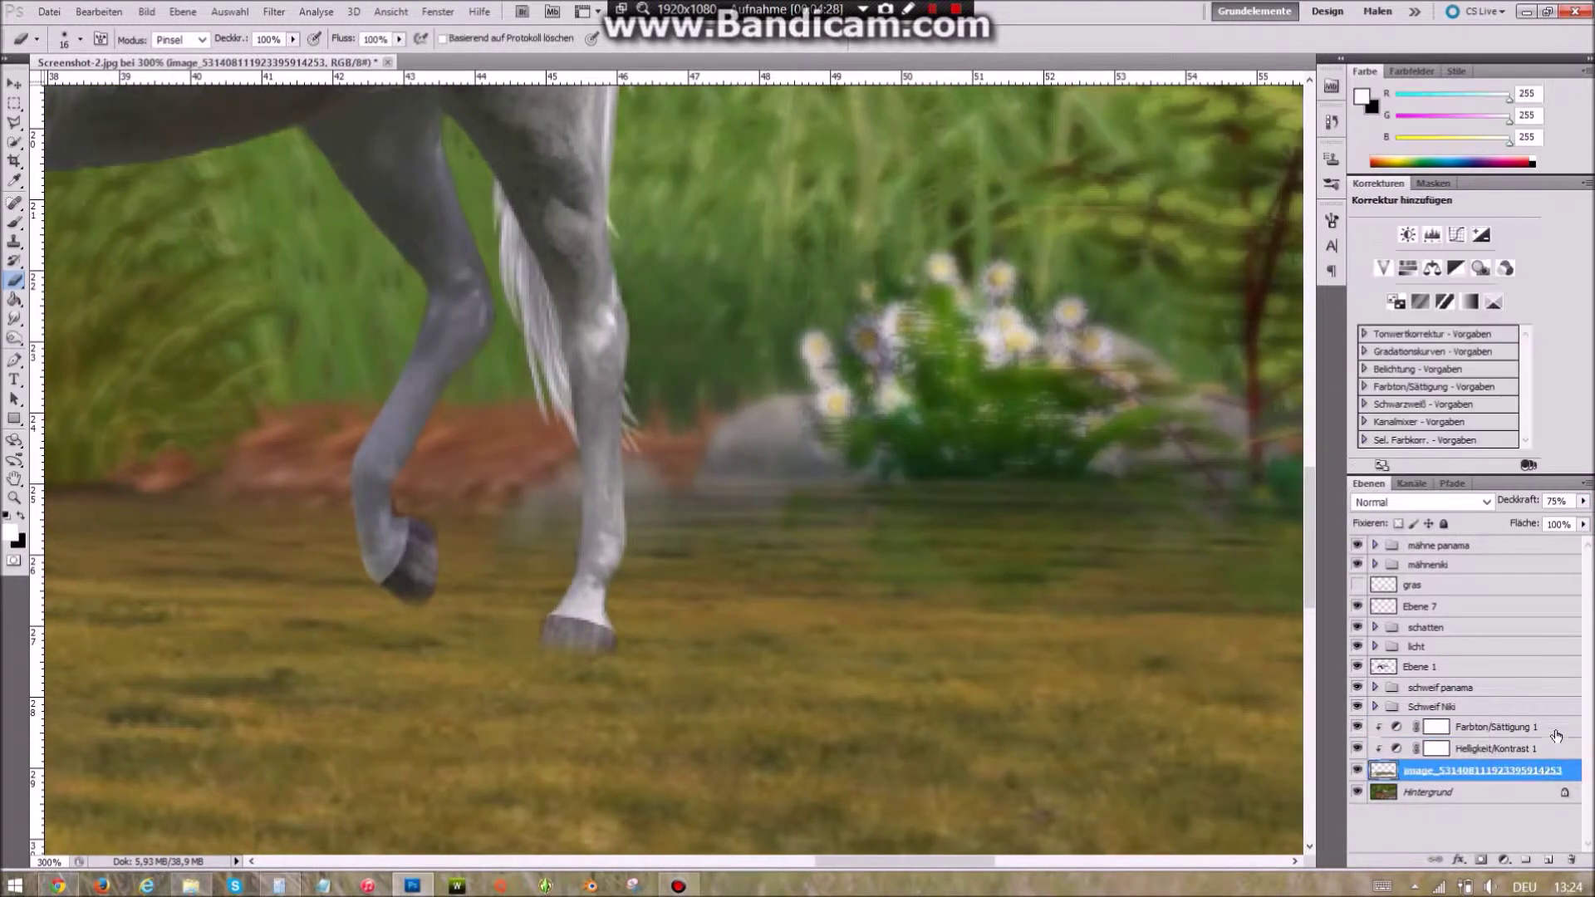
mouse_move(515, 498)
mouse_down()
mouse_move(564, 540)
mouse_move(681, 507)
mouse_move(856, 532)
mouse_move(721, 472)
mouse_move(914, 565)
mouse_move(1013, 581)
mouse_move(1072, 539)
mouse_move(830, 363)
mouse_up()
scroll(831, 363, right, 5)
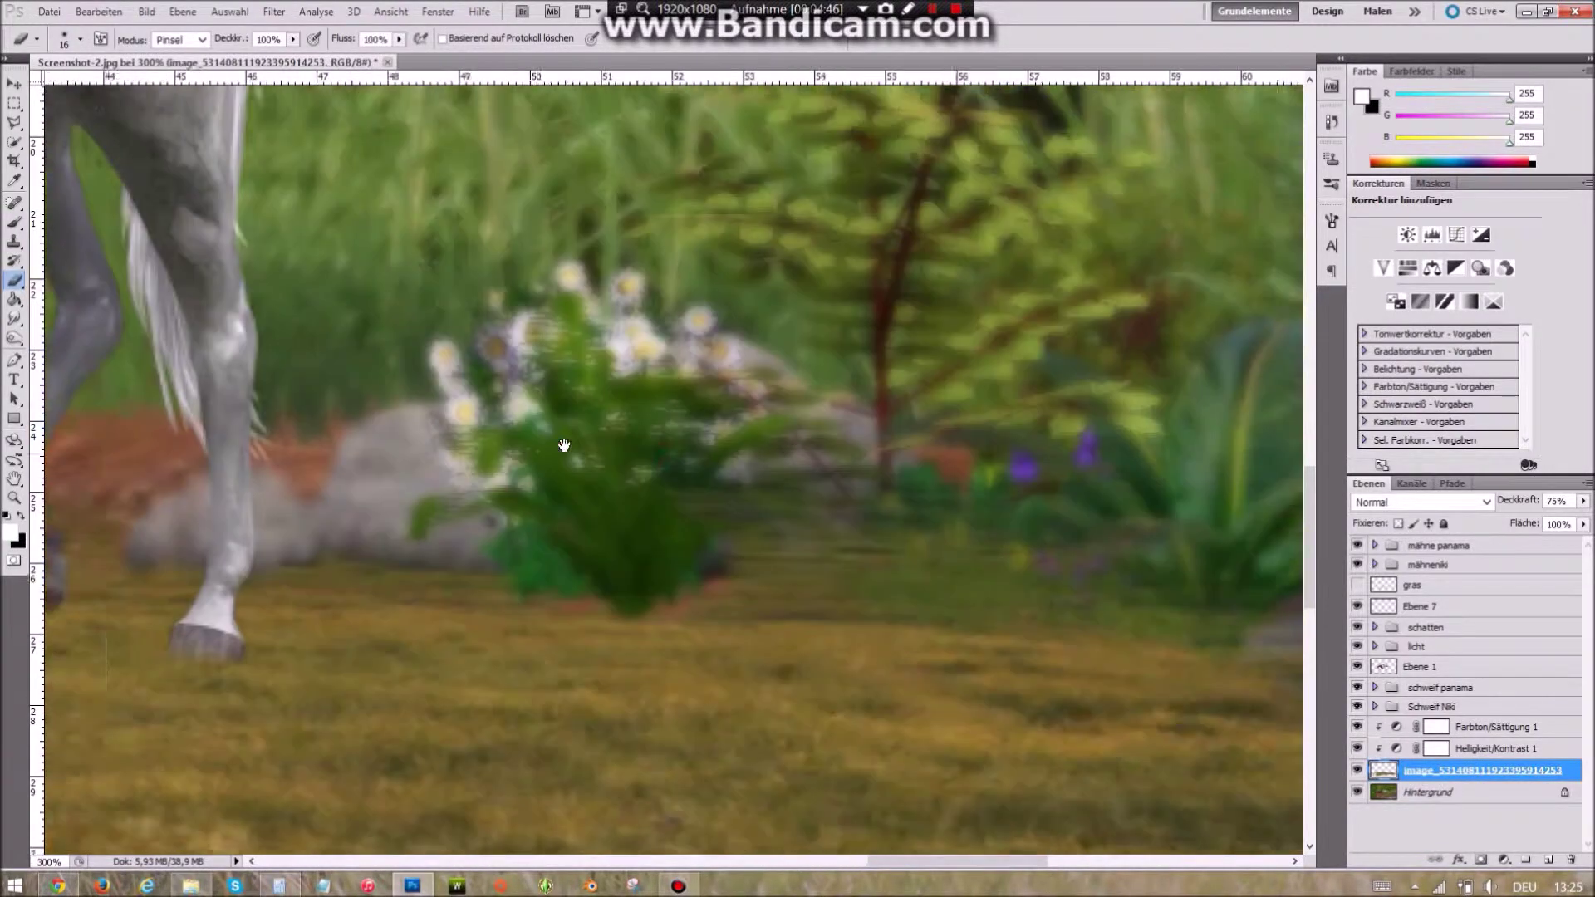
- Paint small touch-ups in the right-hand foliage behind the grey horse
mouse_move(823, 515)
mouse_down()
mouse_move(898, 561)
mouse_move(914, 499)
mouse_move(955, 565)
mouse_move(1080, 598)
mouse_move(1076, 484)
mouse_up()
scroll(830, 540, right, 5)
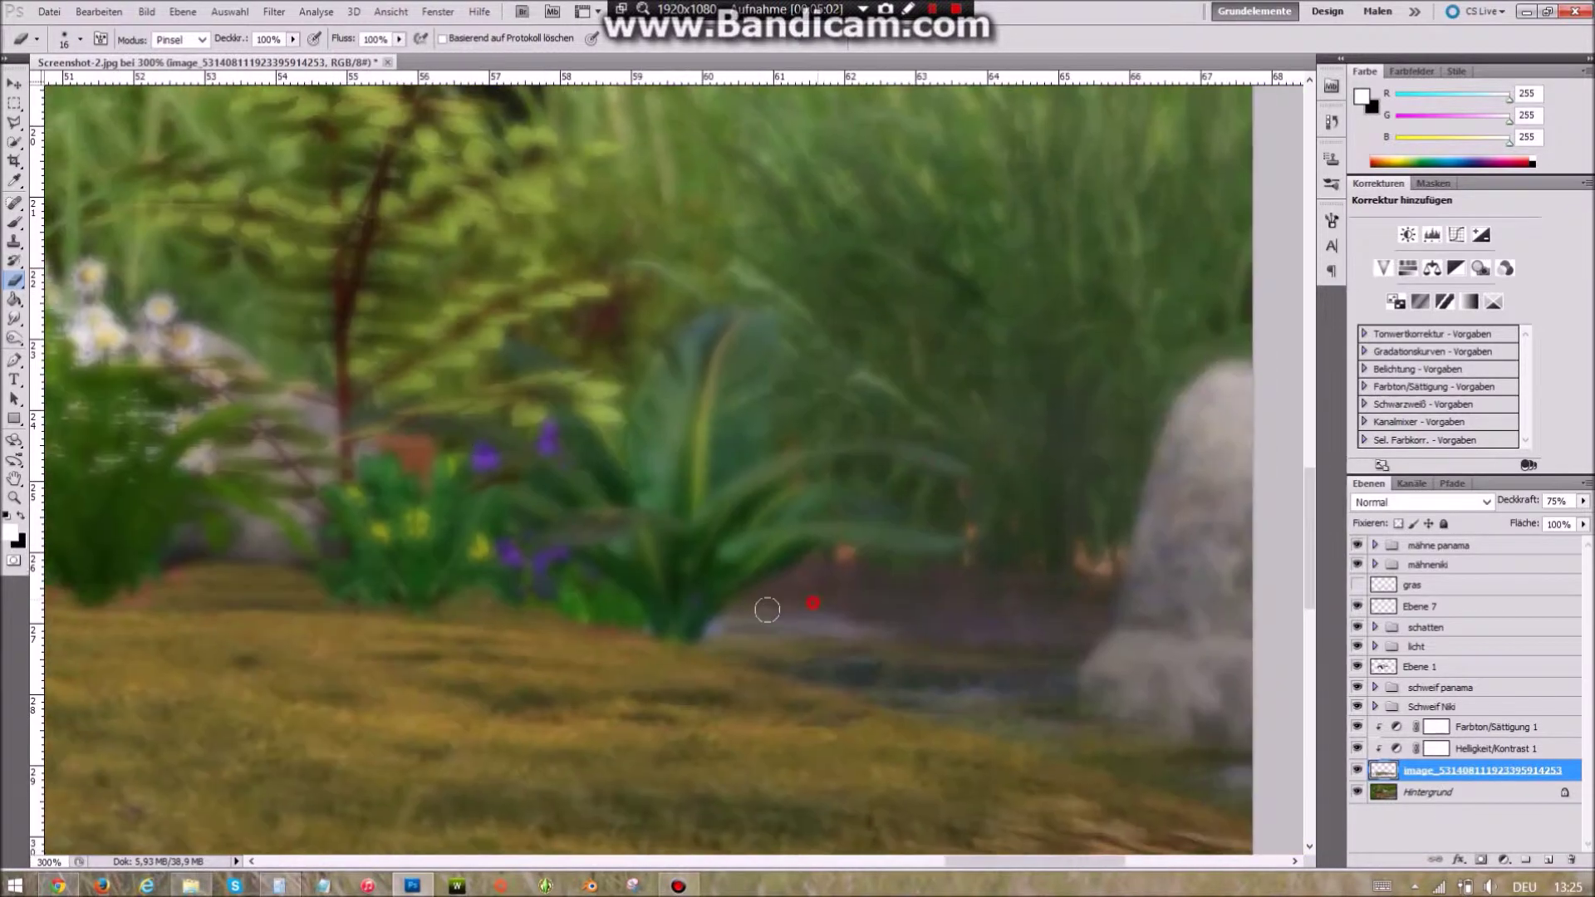
scroll(462, 385, right, 6)
scroll(462, 385, down, 3)
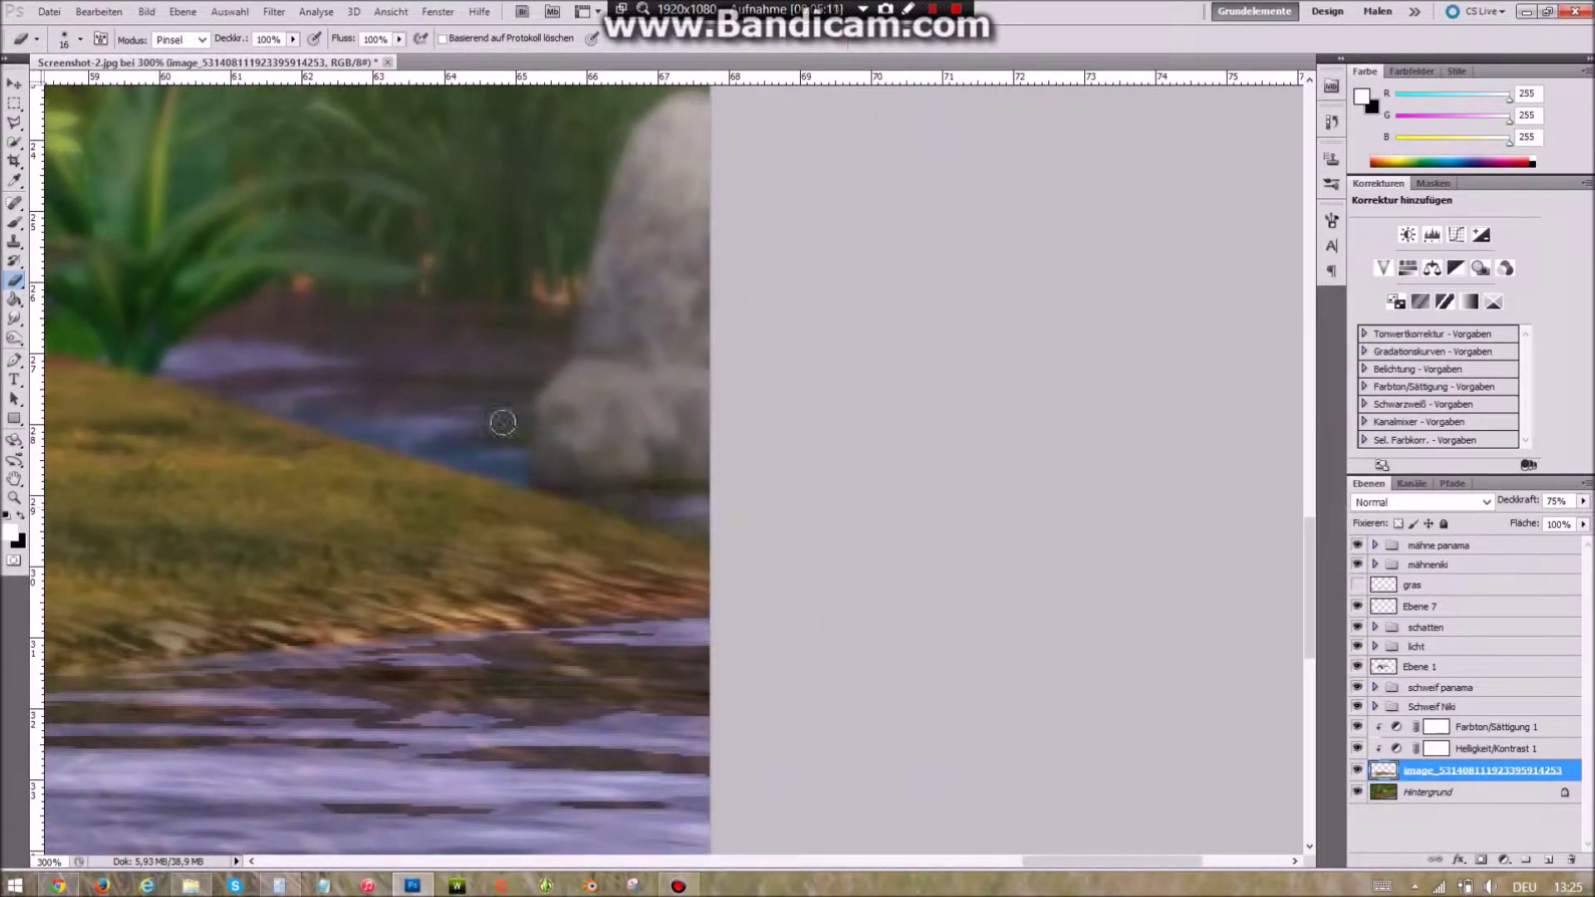
scroll(525, 339, down, 3)
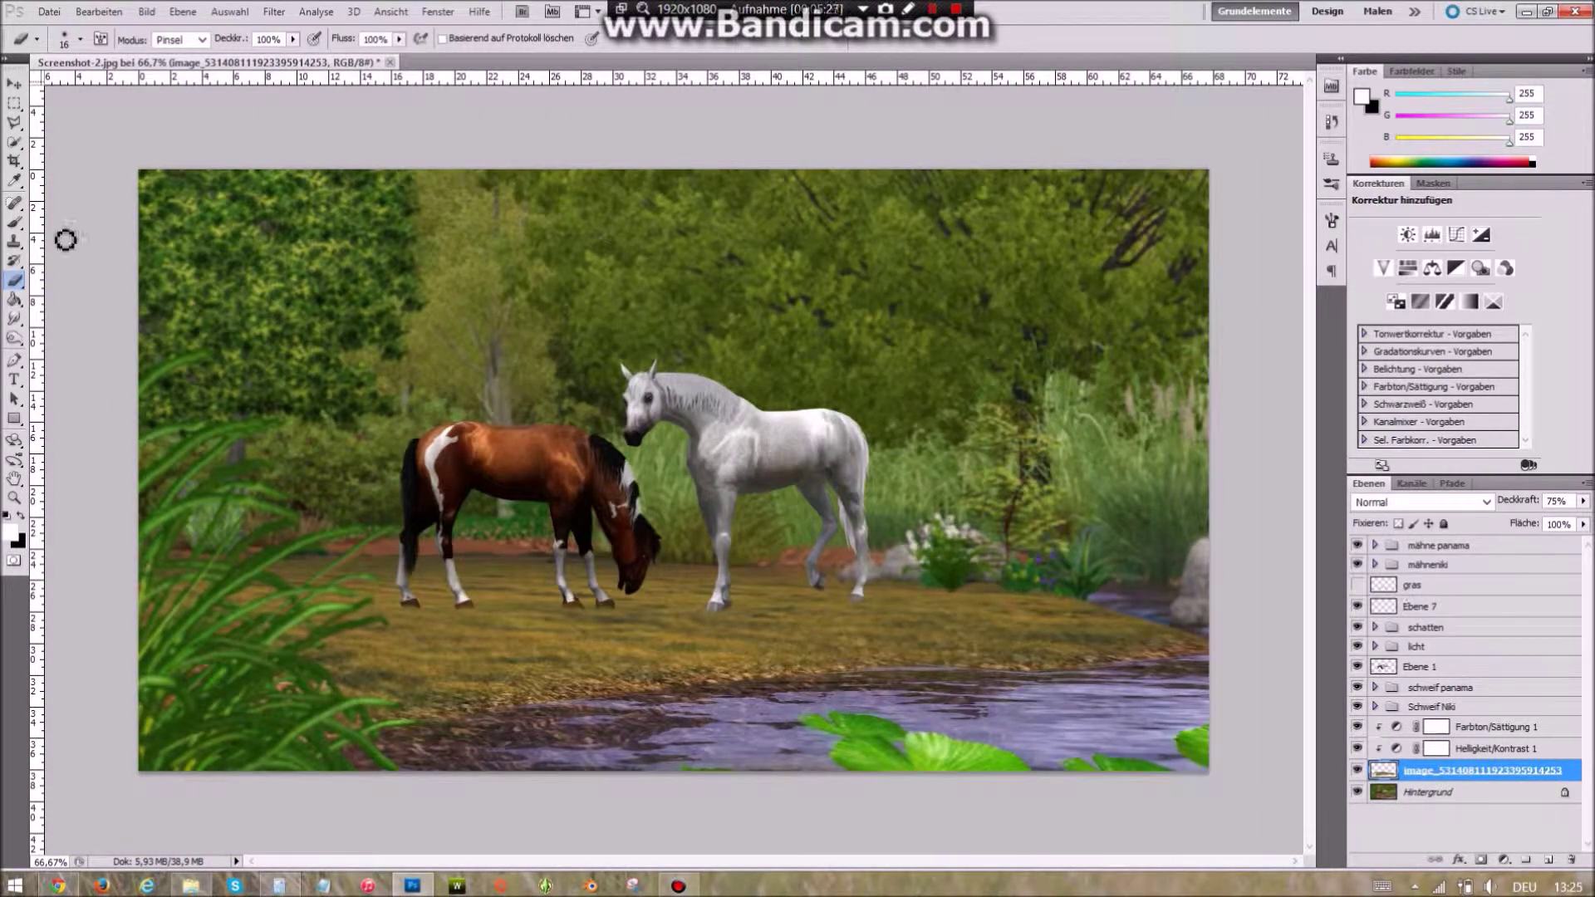
- Switch to the Clone Stamp and load the grass_brushes_2_by_katikut-dwrpys brush set
click(14, 241)
click(80, 39)
click(244, 67)
click(411, 728)
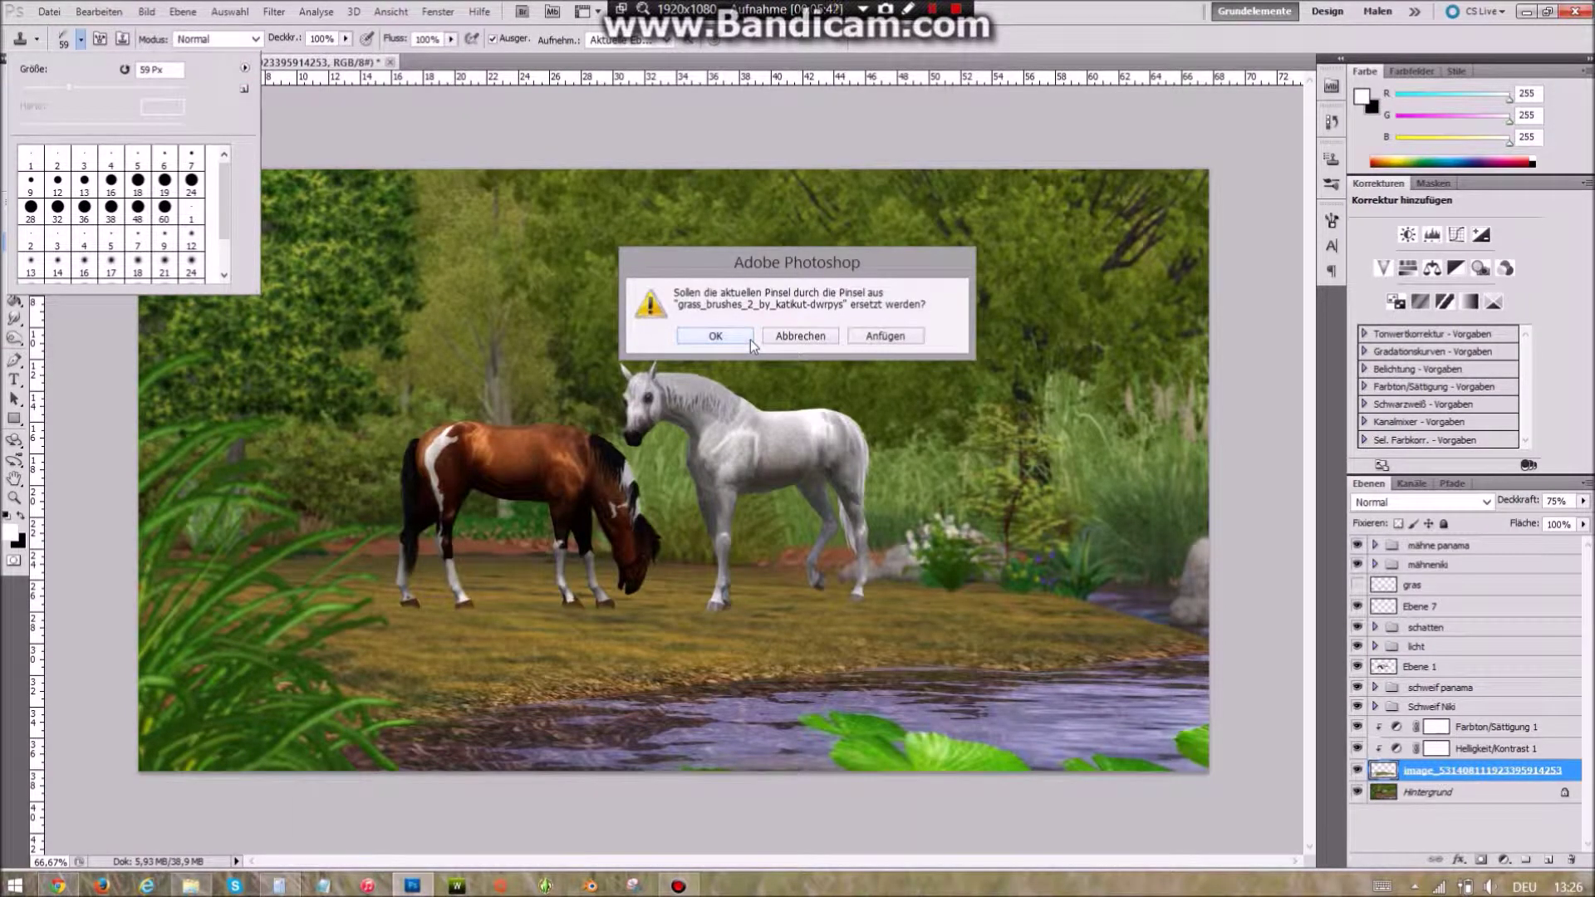
- Replace the brushes with the grass set, size it to 96 px, and copy the hoof area to a new layer
click(750, 343)
click(1332, 220)
drag(1088, 342, 1135, 304)
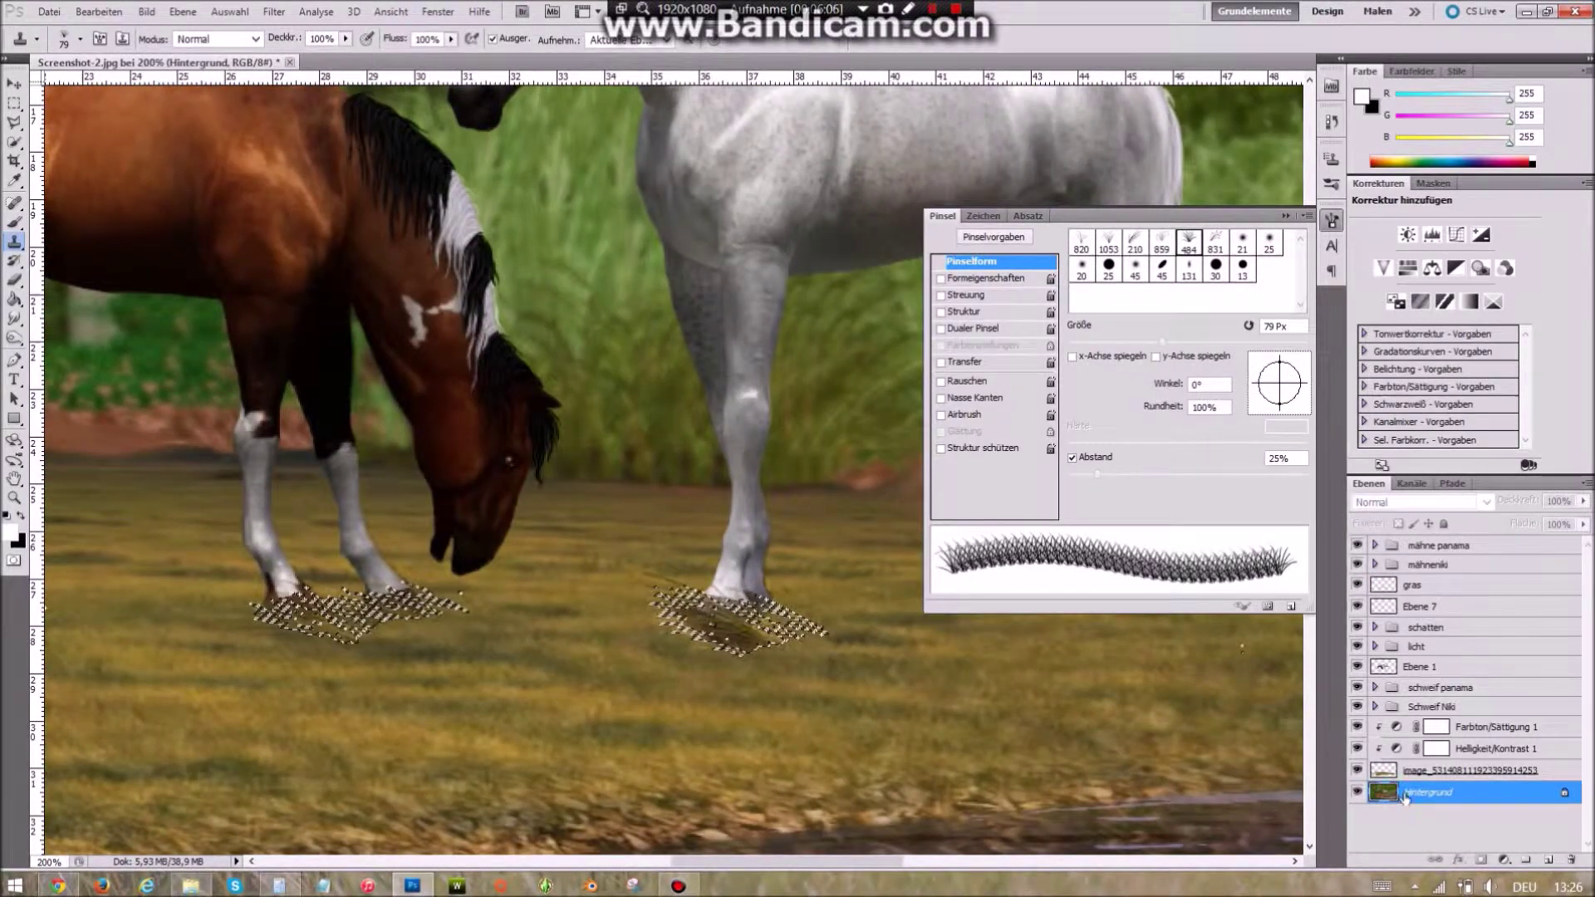
key(ctrl+j)
- Set the screenshot layer as the Clone Stamp source for painting grass
click(1422, 587)
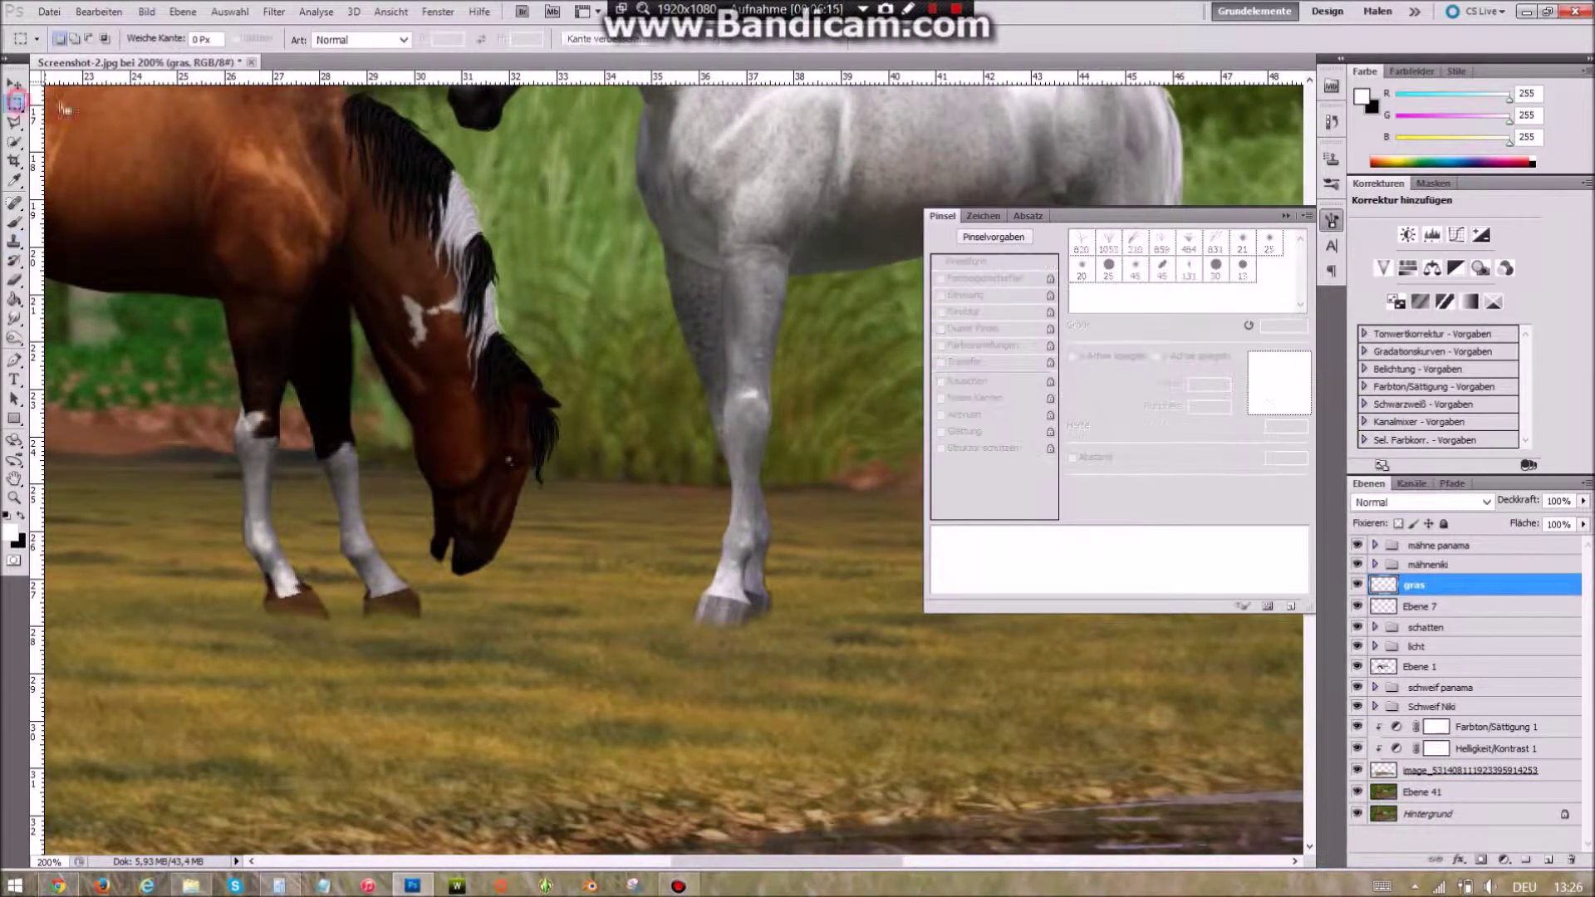
click(14, 103)
scroll(454, 593, down, 8)
scroll(604, 352, down, 4)
scroll(604, 353, up, 6)
scroll(581, 422, right, 5)
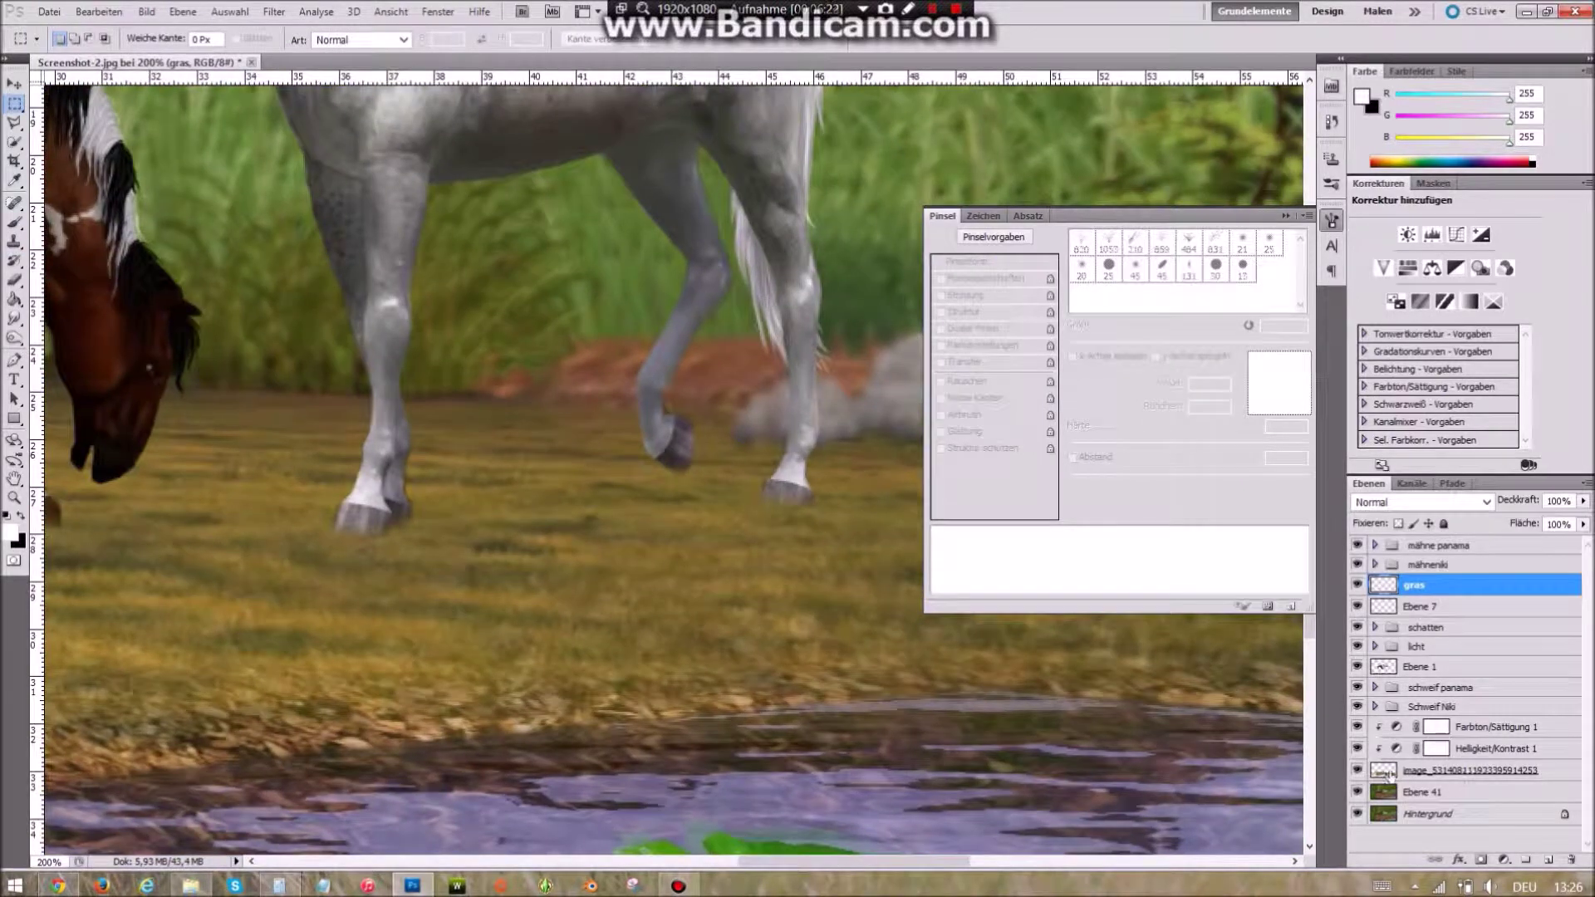
click(1390, 774)
key(s)
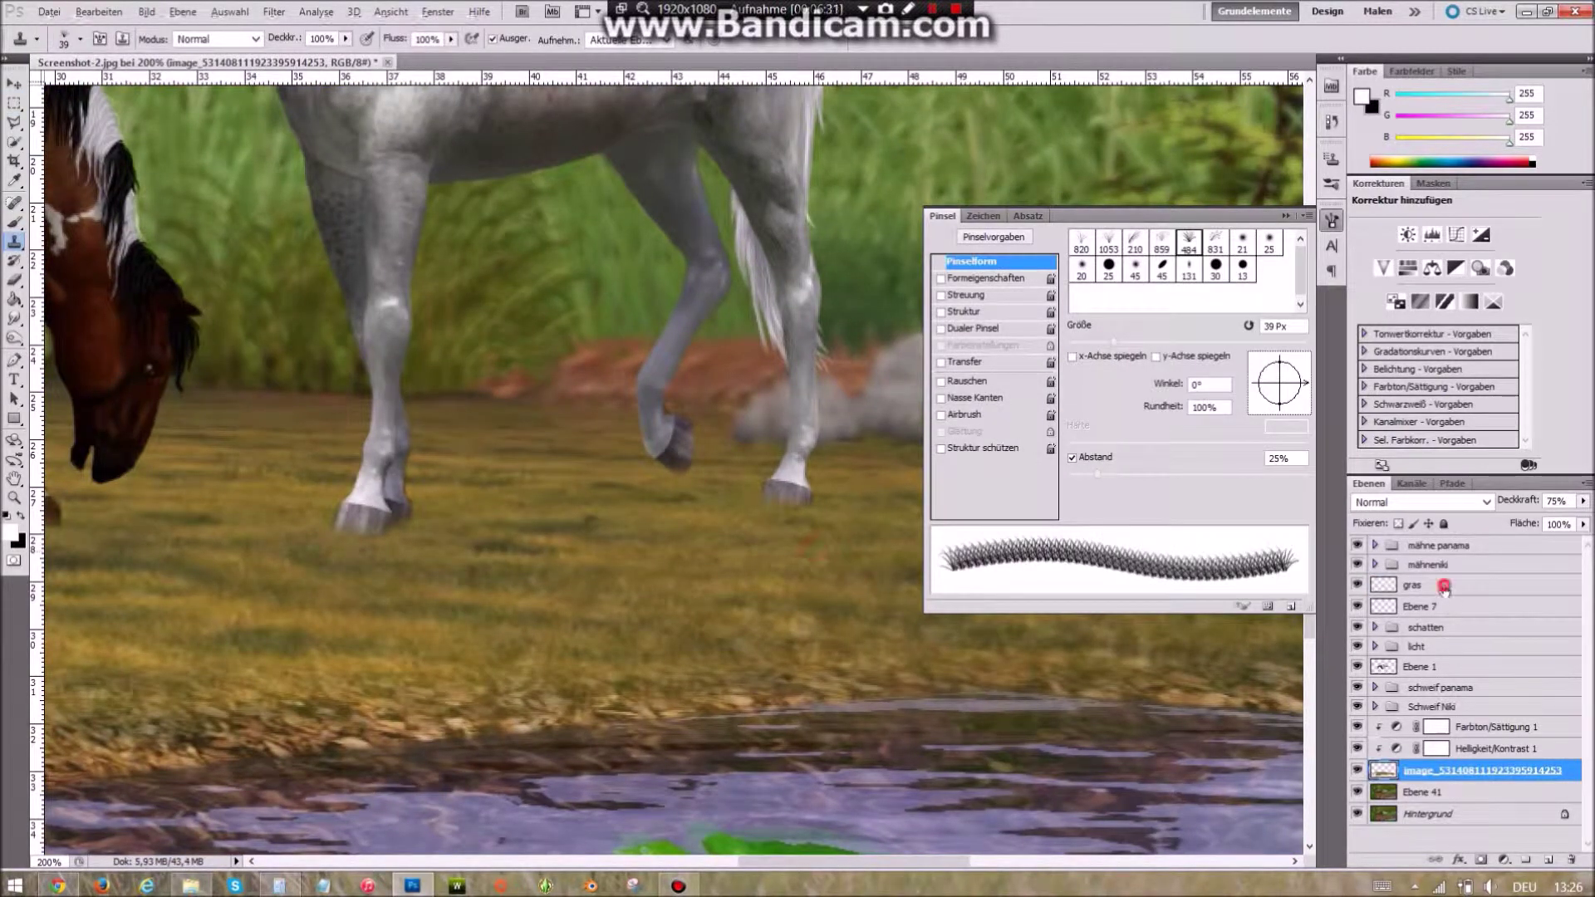
- Clone grass tufts around the horses' hooves on the gras layer with a smaller grass brush
click(1446, 586)
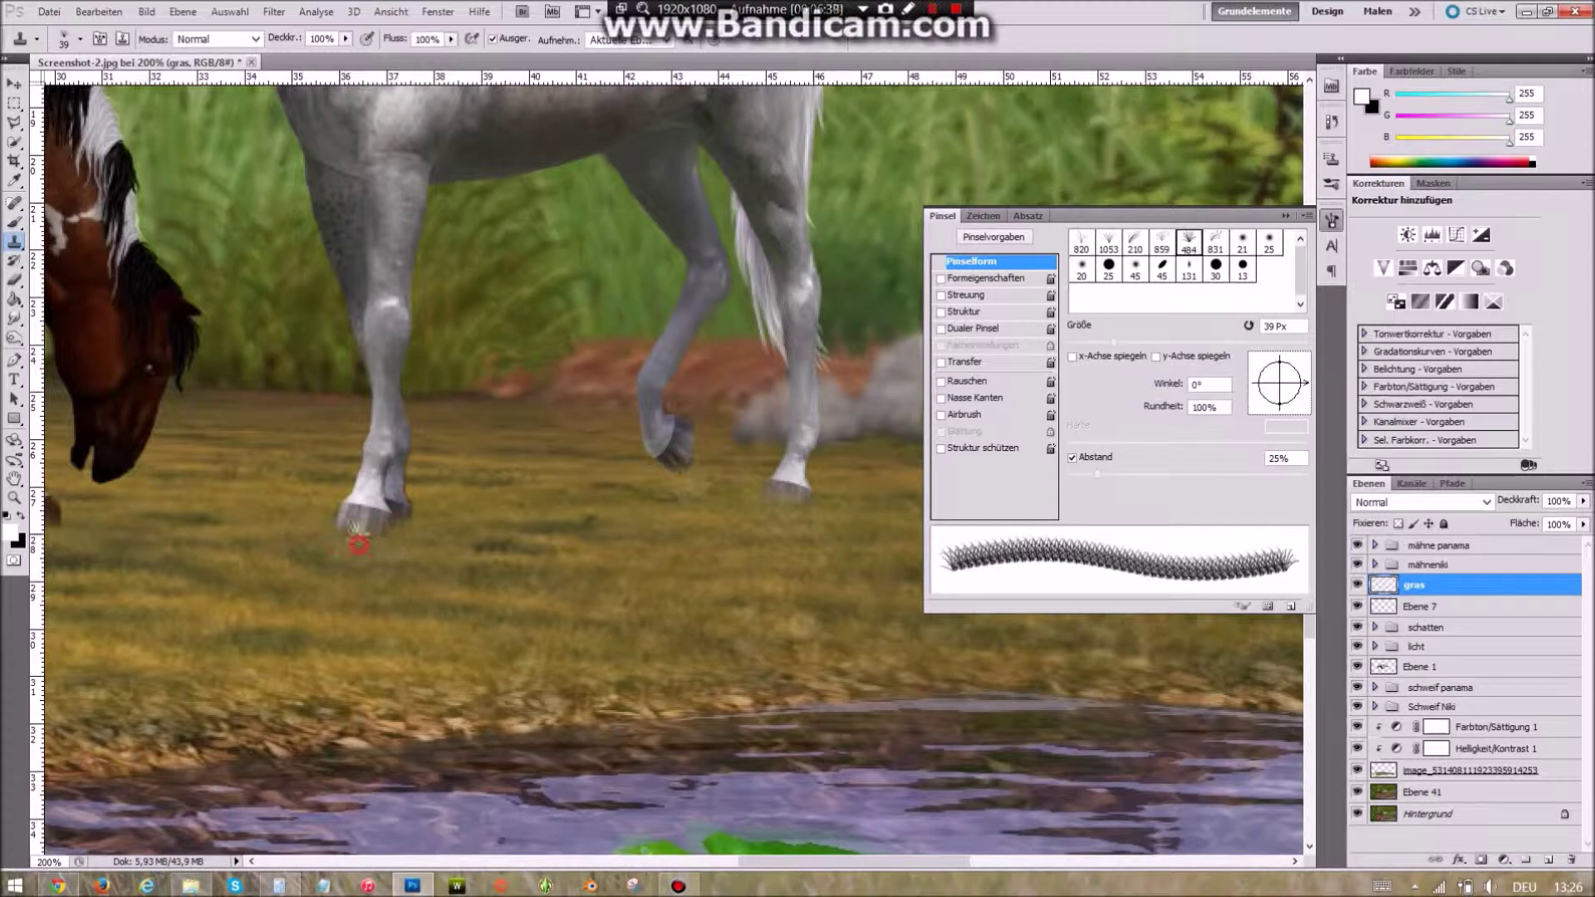
scroll(340, 531, left, 4)
scroll(278, 582, left, 5)
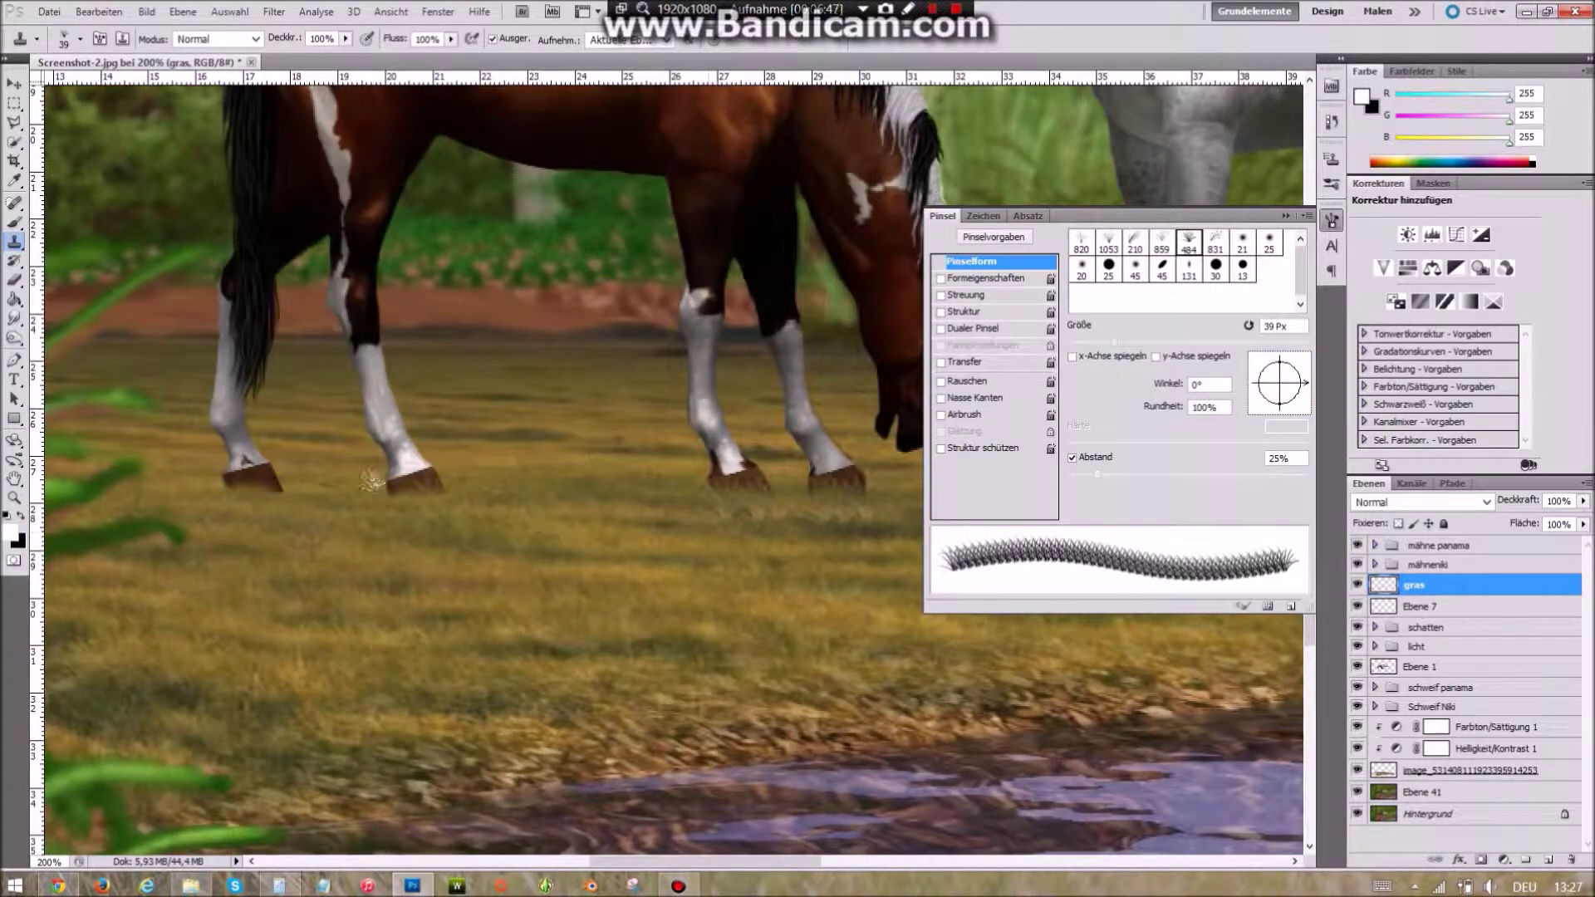
key(comma)
key(comma)
key(comma)
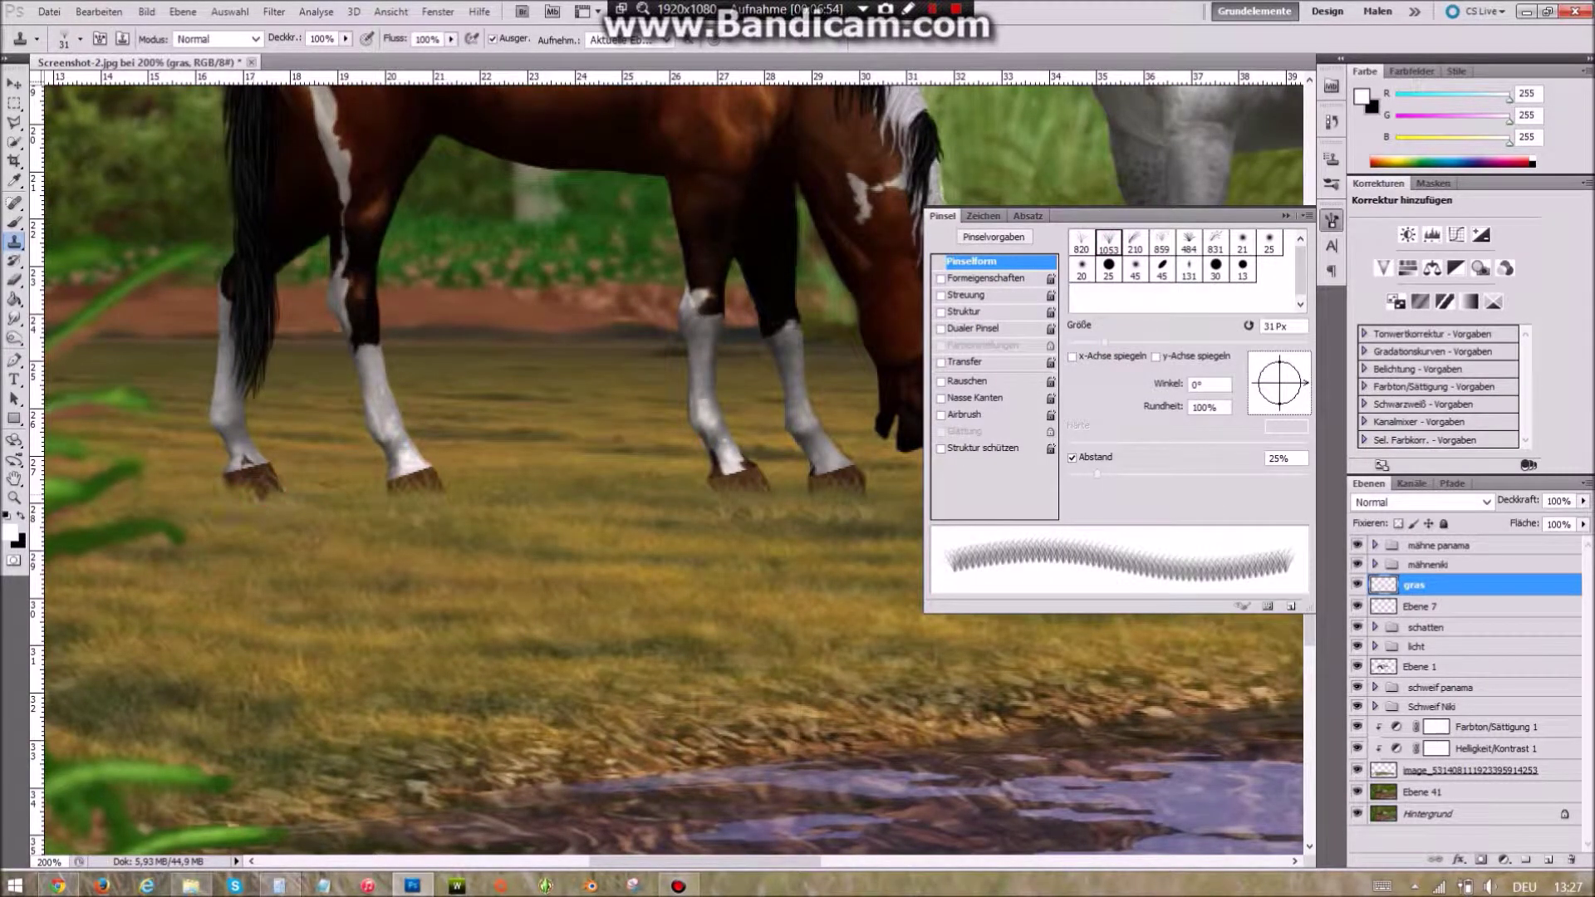
scroll(738, 490, right, 2)
scroll(633, 551, right, 3)
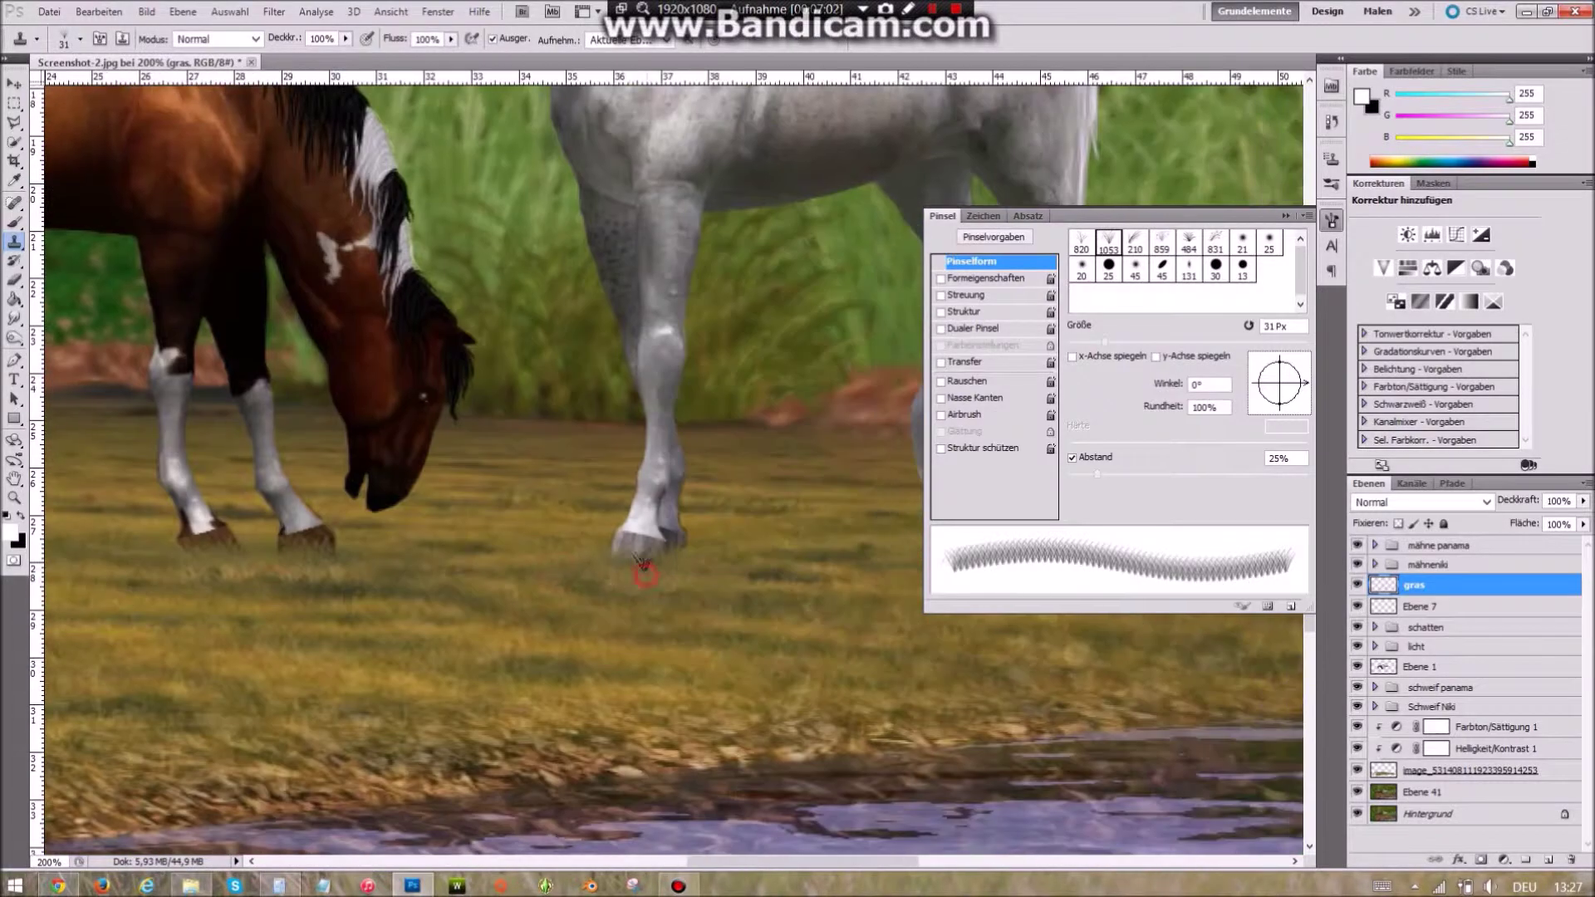
scroll(527, 562, right, 3)
scroll(687, 517, right, 2)
- Erase excess grass with a small soft eraser and zoom out to the whole image
key(e)
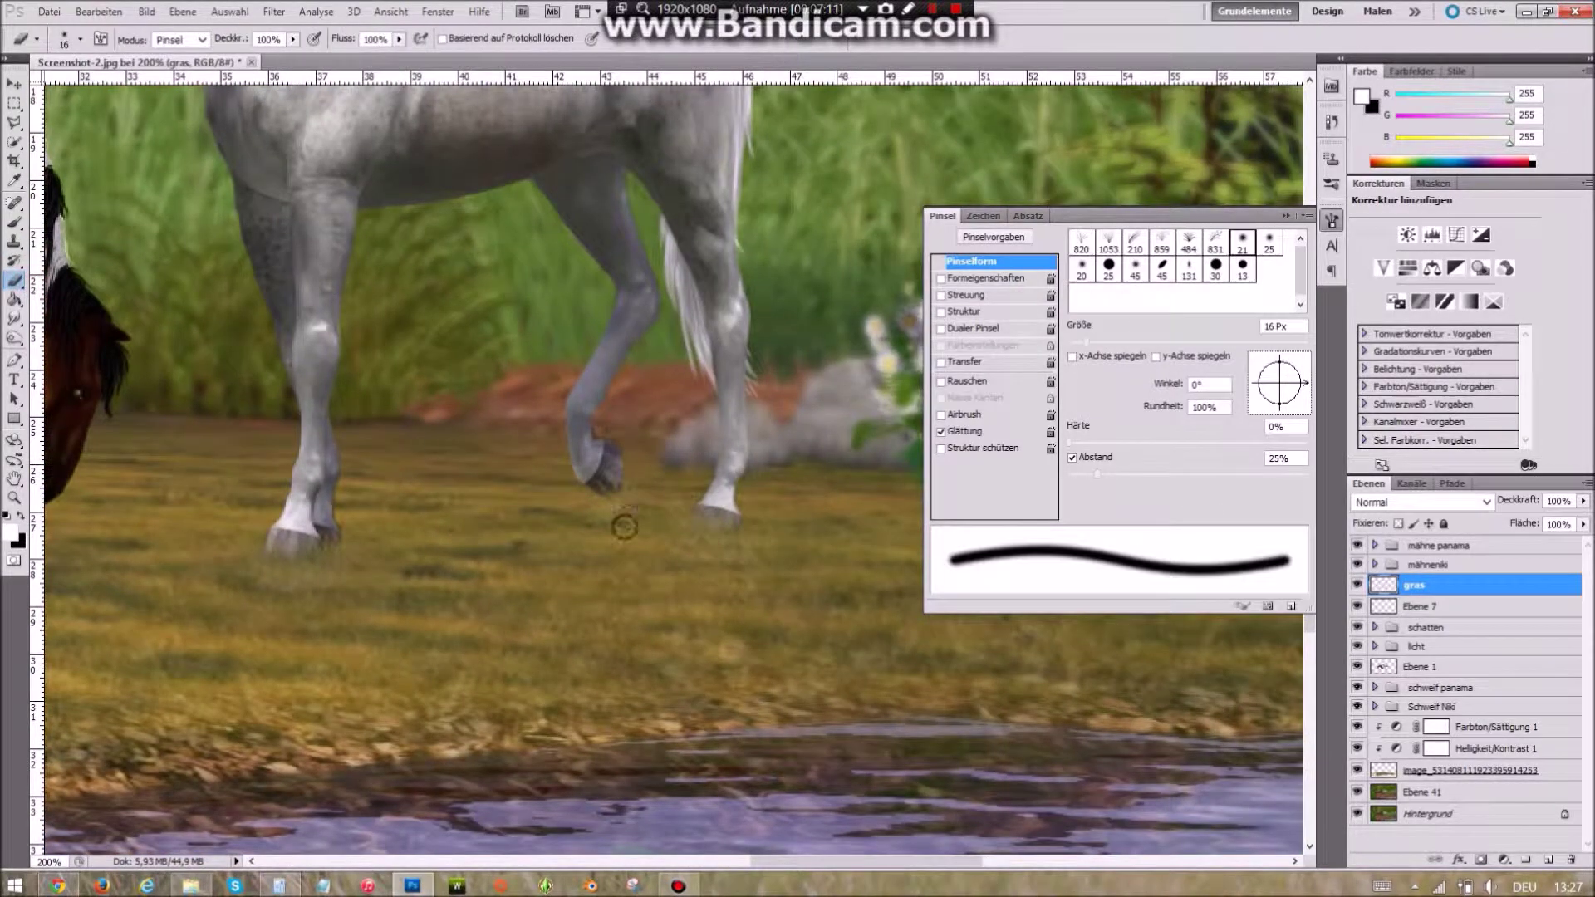
scroll(354, 600, left, 8)
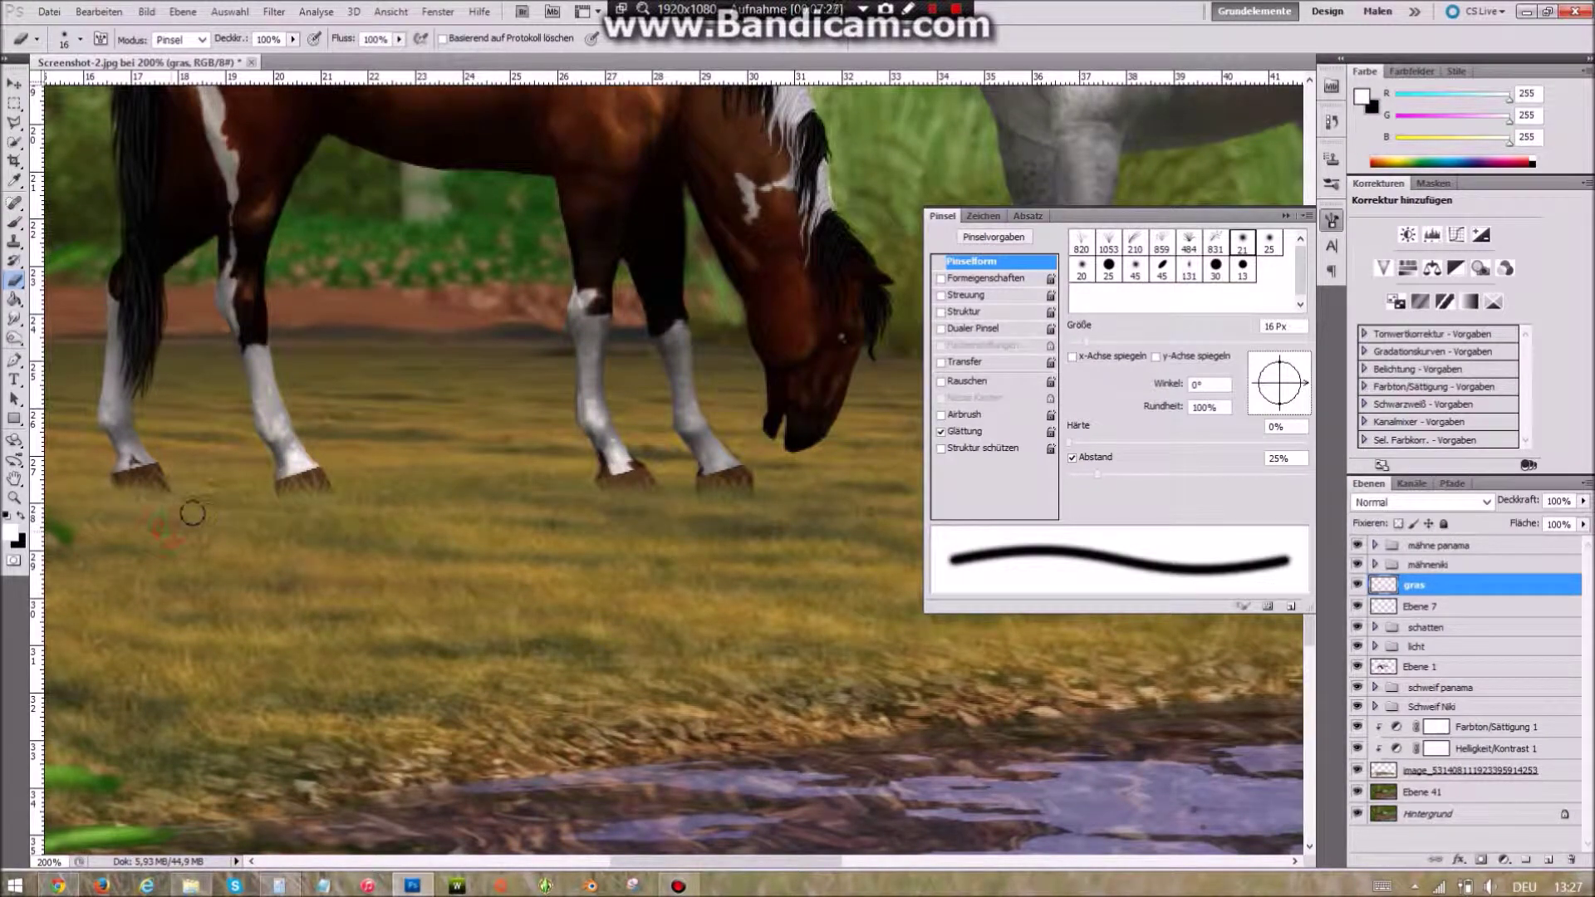
key(ctrl+minus)
key(ctrl+minus)
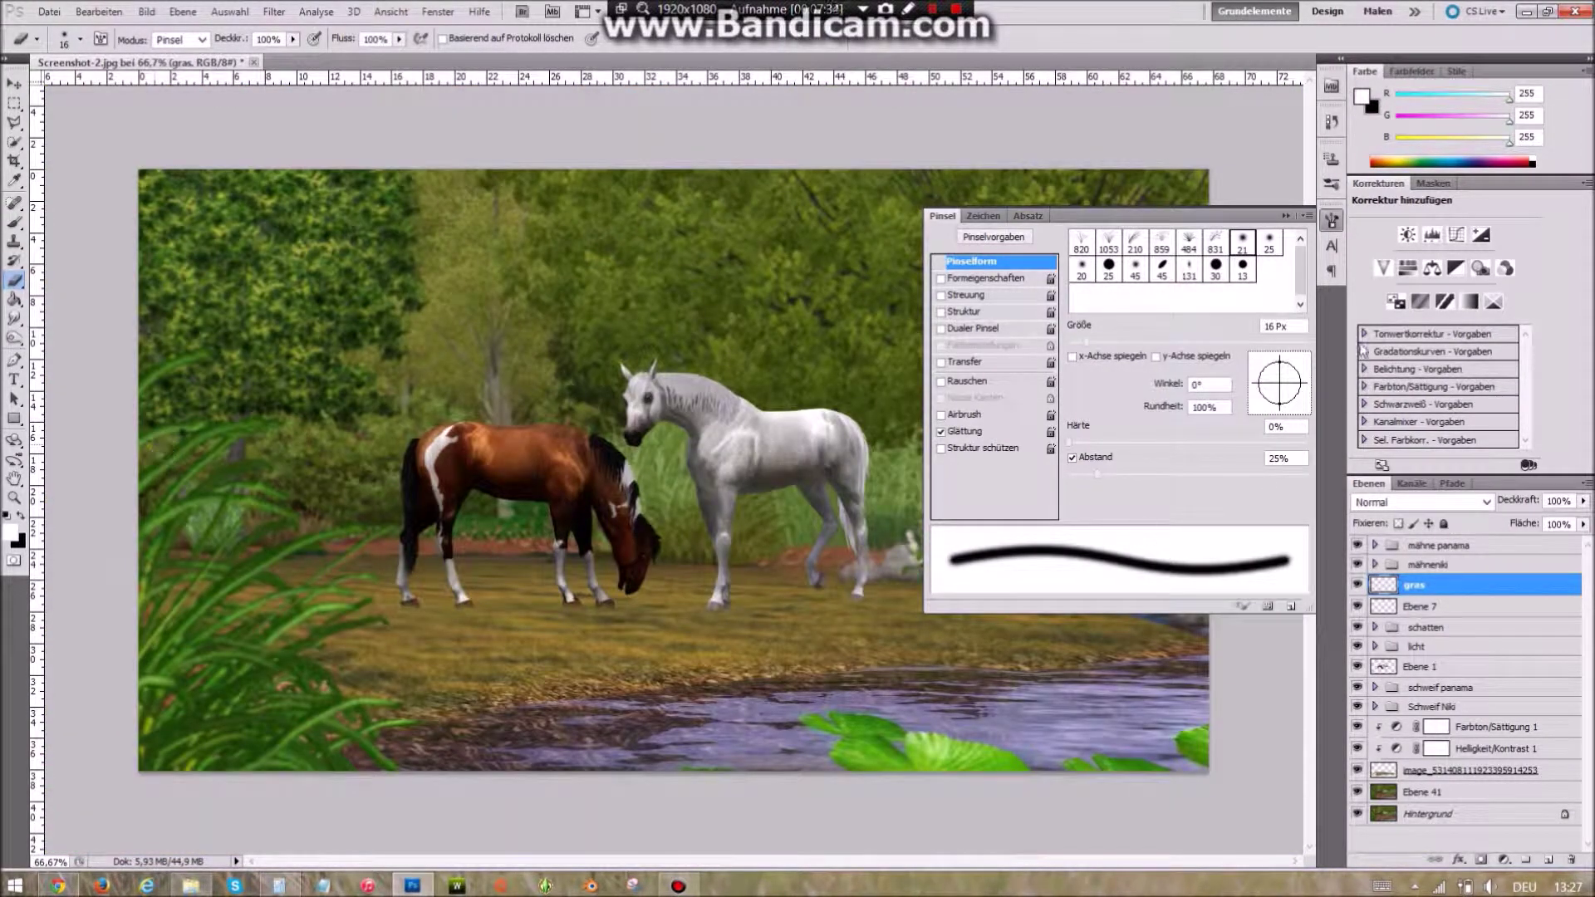
click(1332, 221)
- Create Gruppe 1 containing a new layer, Ebene 42
key(ctrl+shift+alt+n)
key(ctrl+shift+bracketright)
key(ctrl+g)
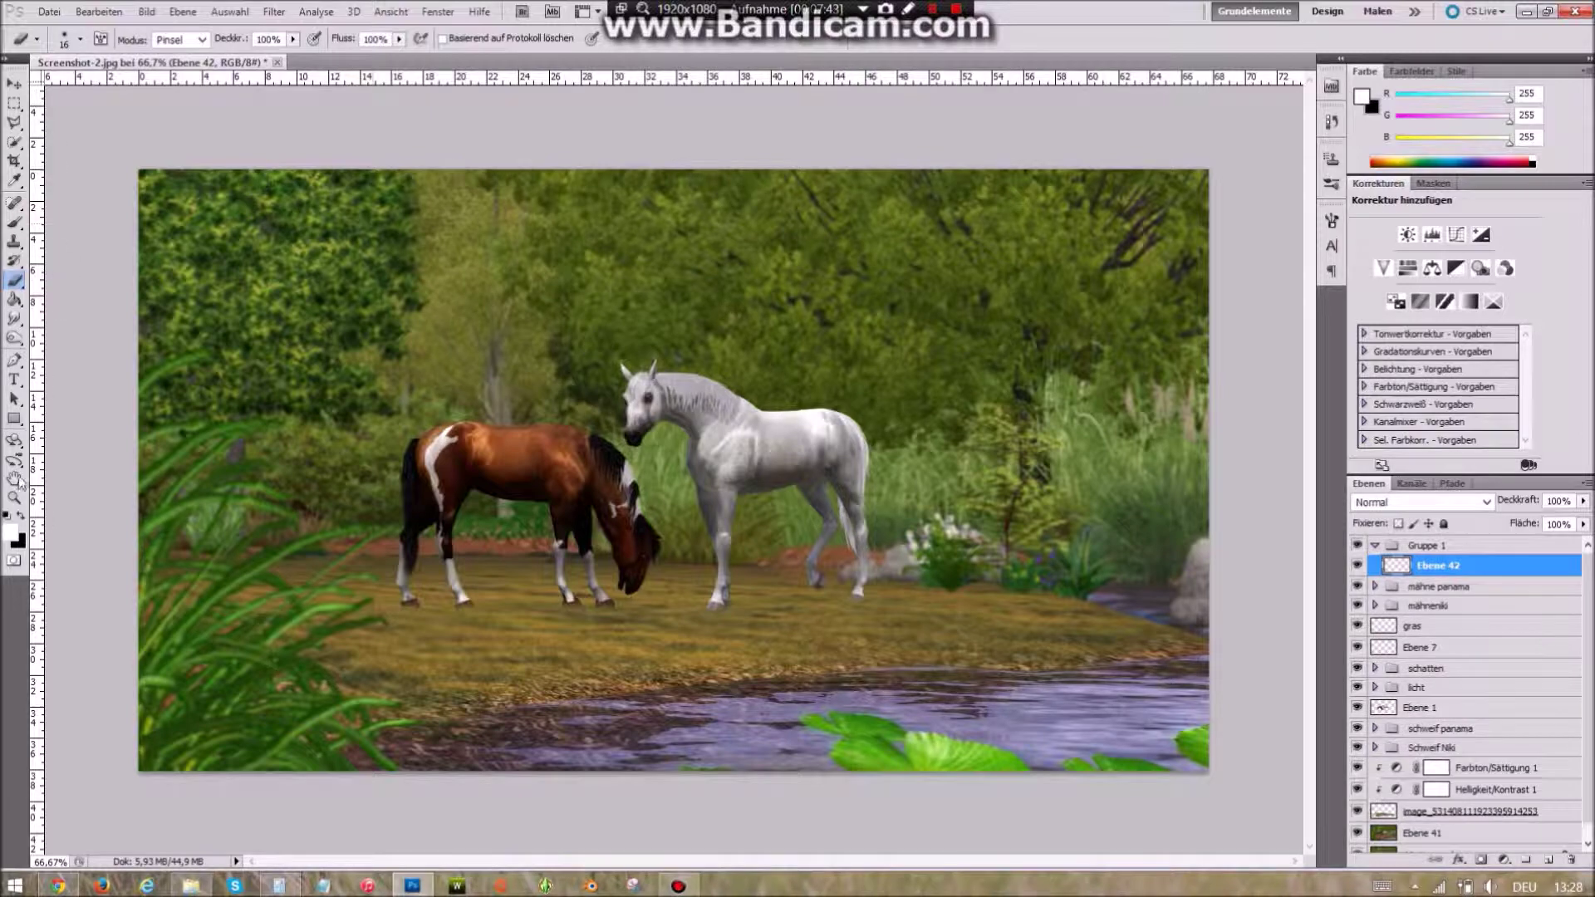
- Fill Ebene 42 with white and blend it as Weiches Licht at 63% opacity
click(14, 299)
click(542, 287)
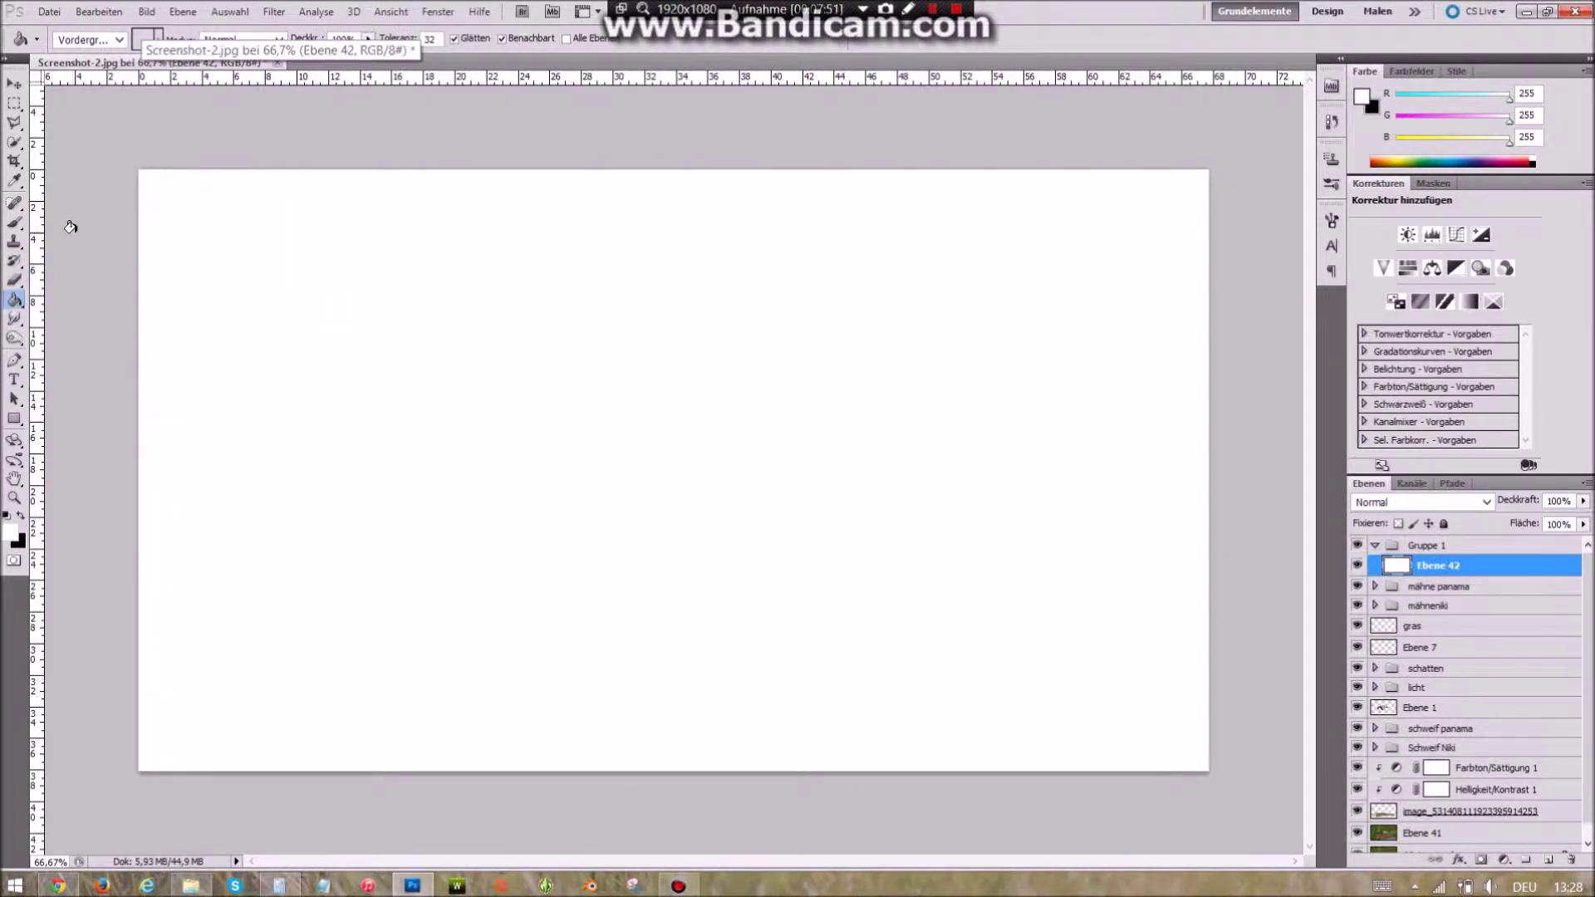
click(1420, 501)
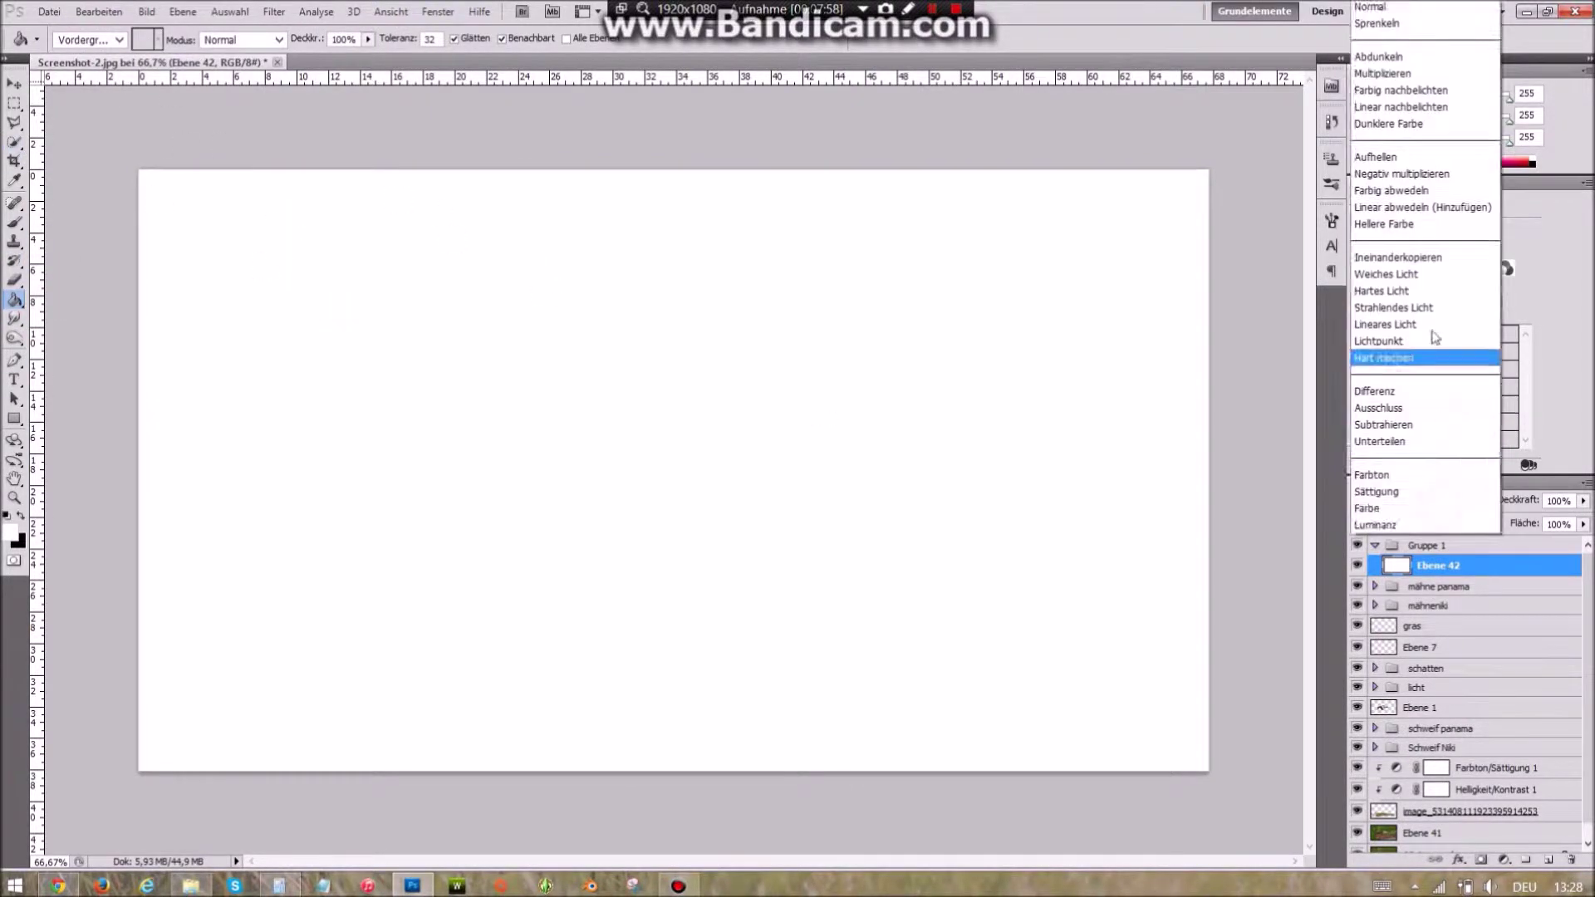
click(1422, 357)
drag(1583, 501, 1551, 522)
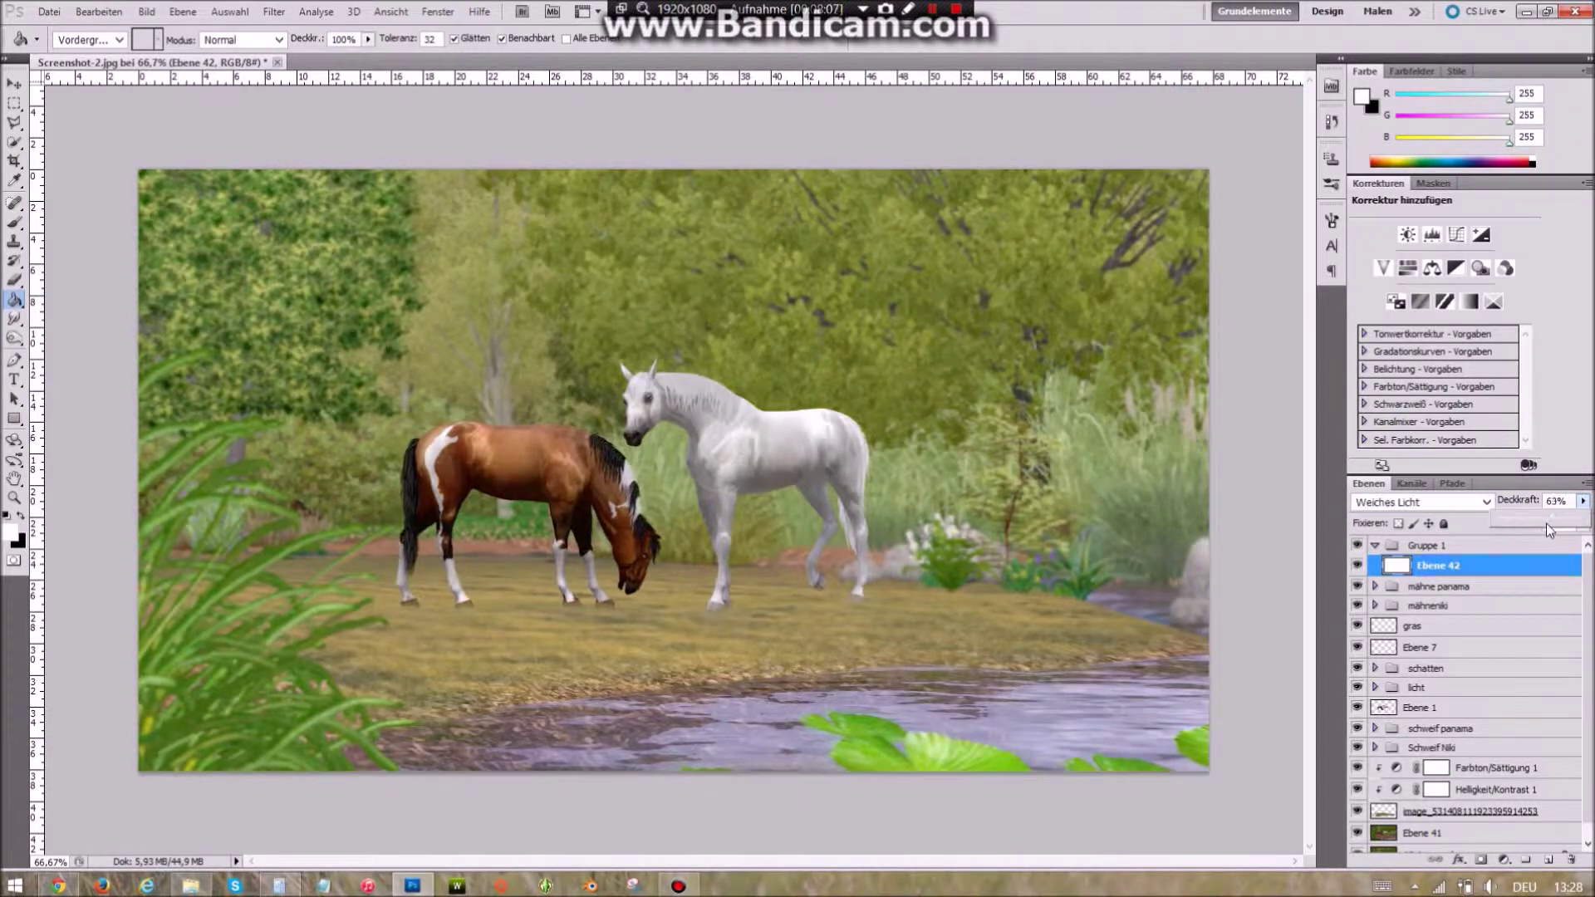
- Add an orange Fotofilter adjustment layer at 25% density
click(1485, 270)
click(1363, 273)
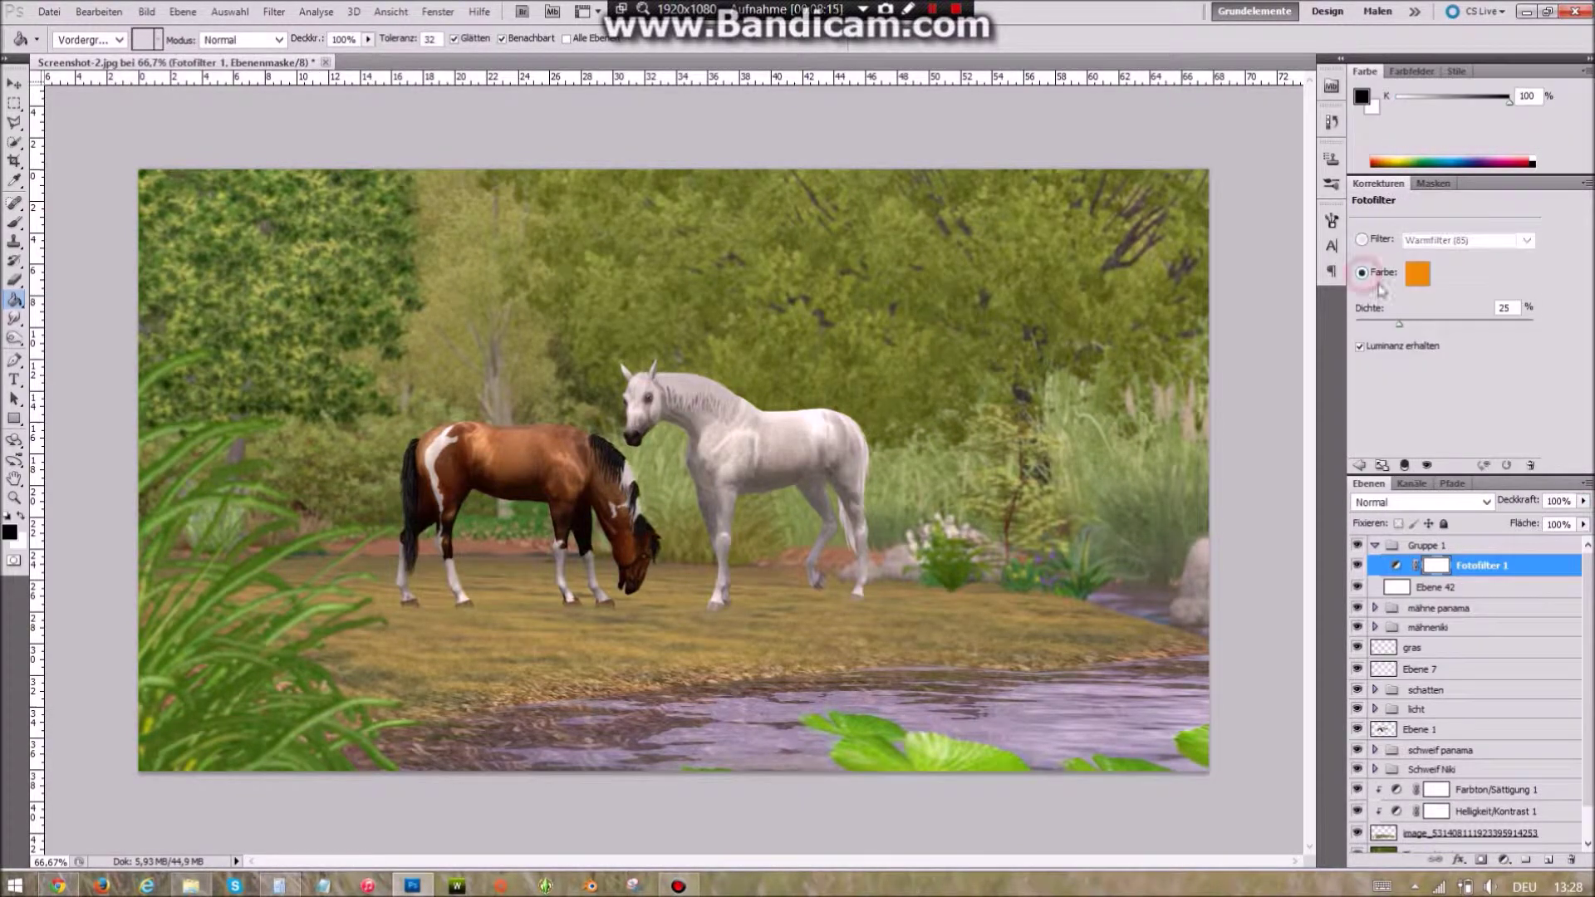
click(1375, 769)
scroll(1413, 706, down, 2)
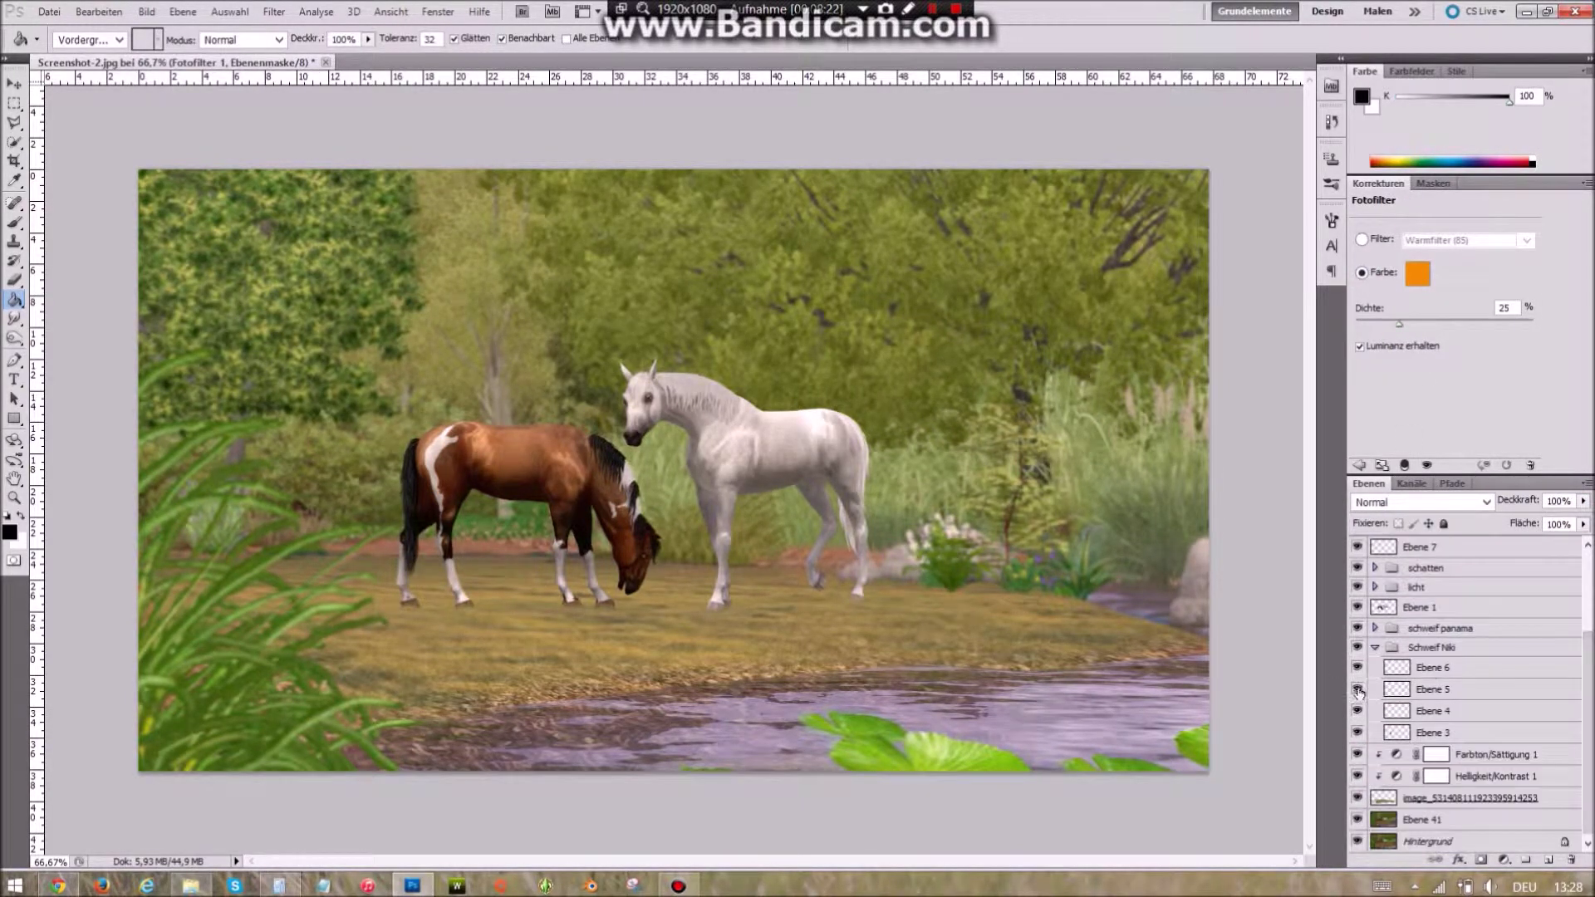
- Lower the opacities of tail layers Ebene 4, 5 and 6, Ebene 4 to about 28%
click(1433, 711)
drag(1583, 500, 1522, 525)
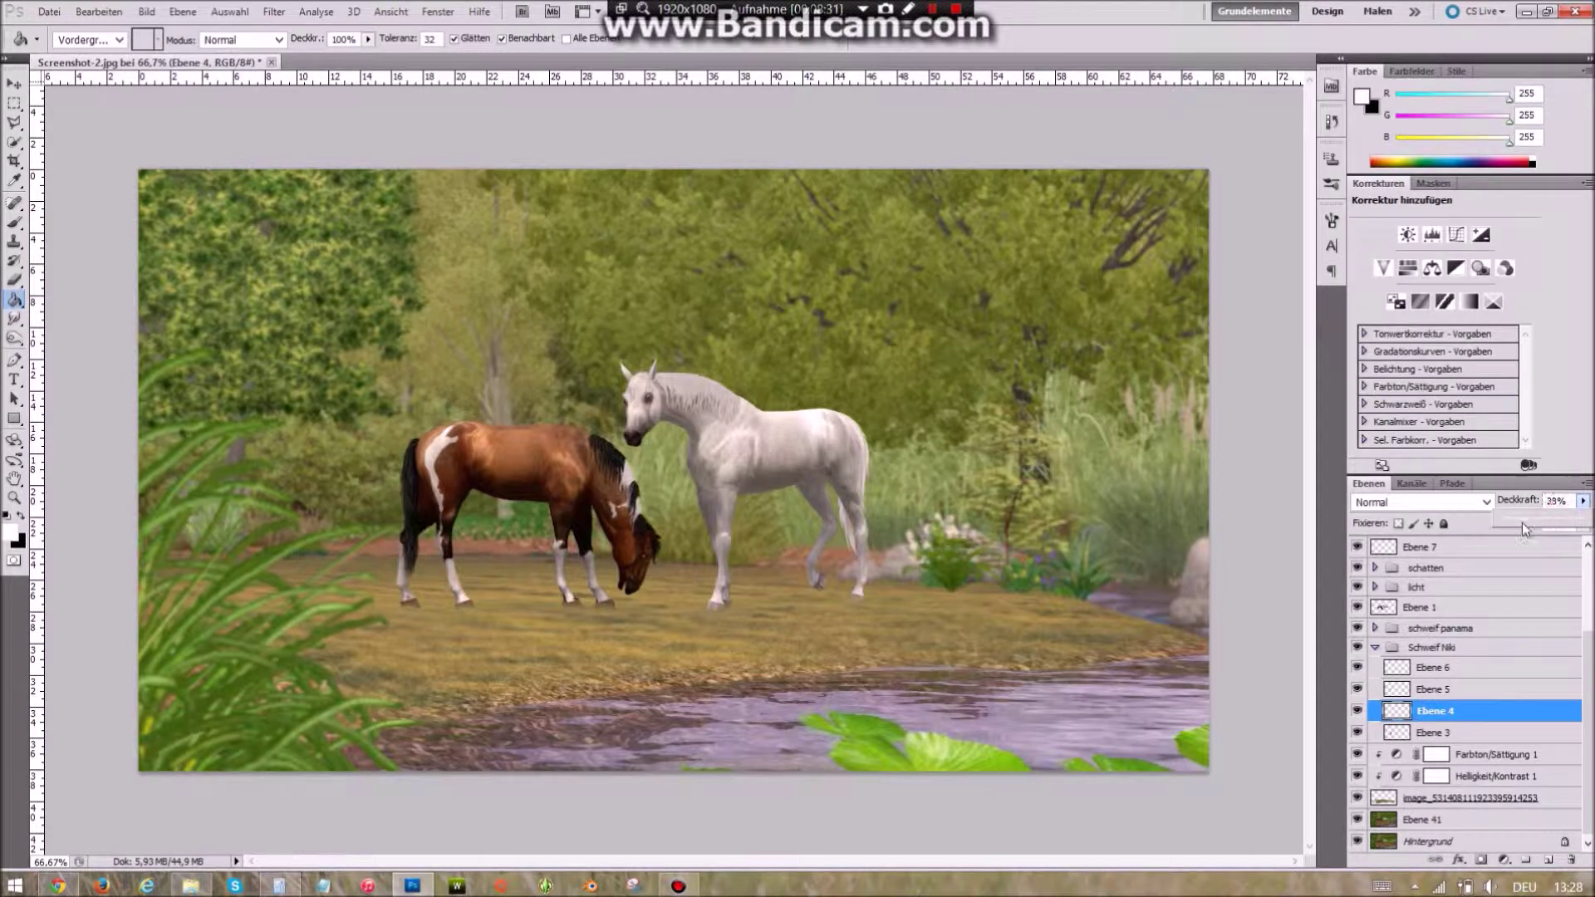
key(alt+bracketright)
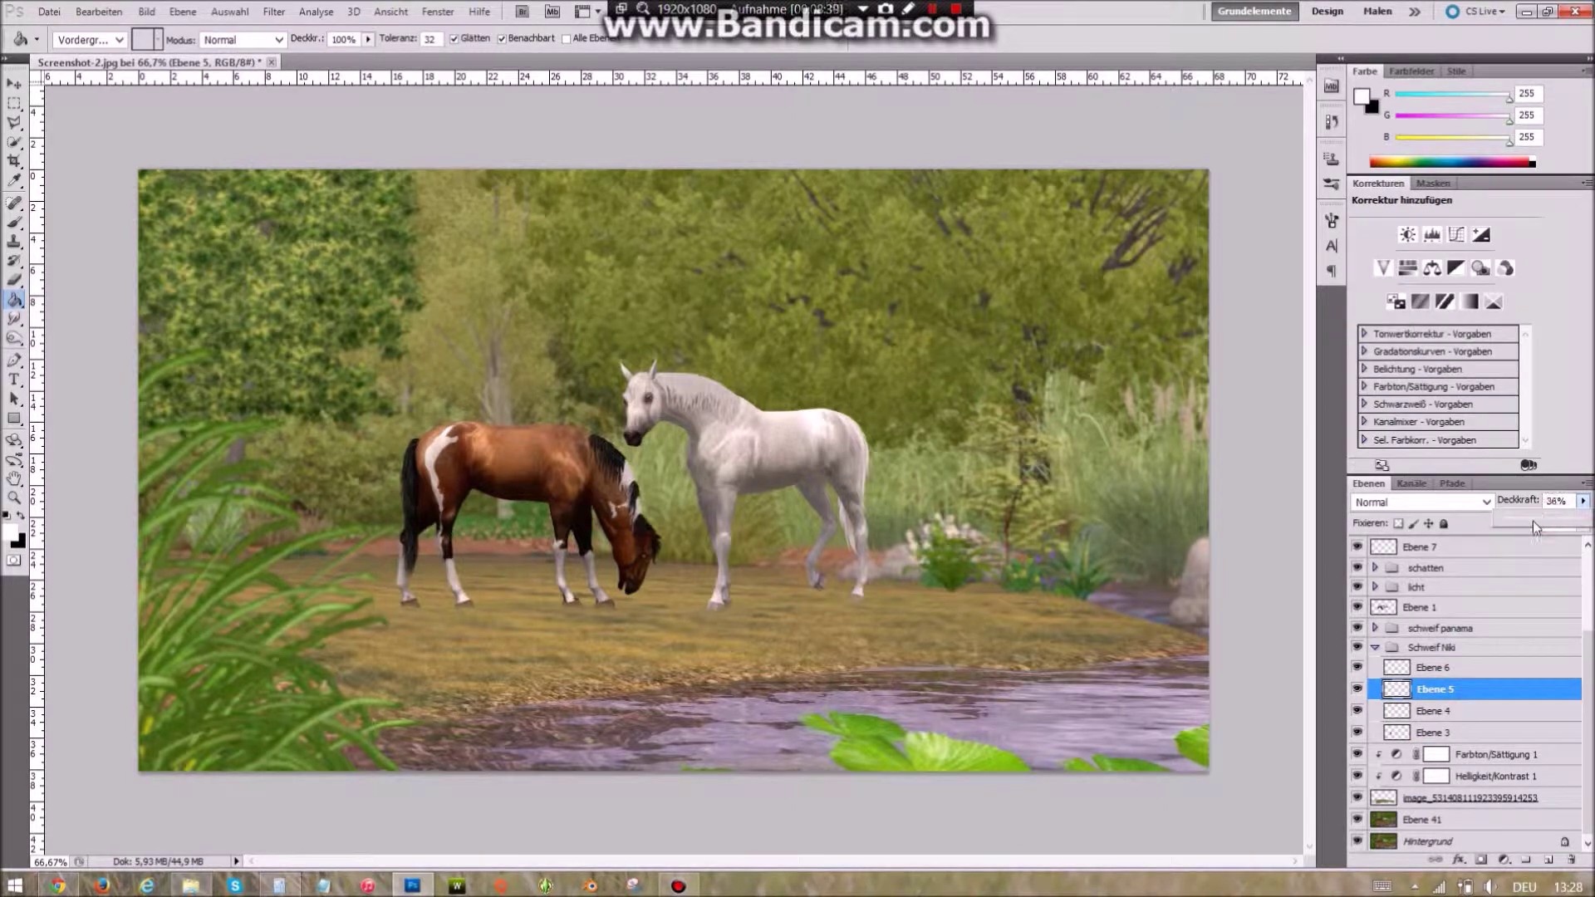
key(alt+bracketright)
drag(1583, 502, 1555, 528)
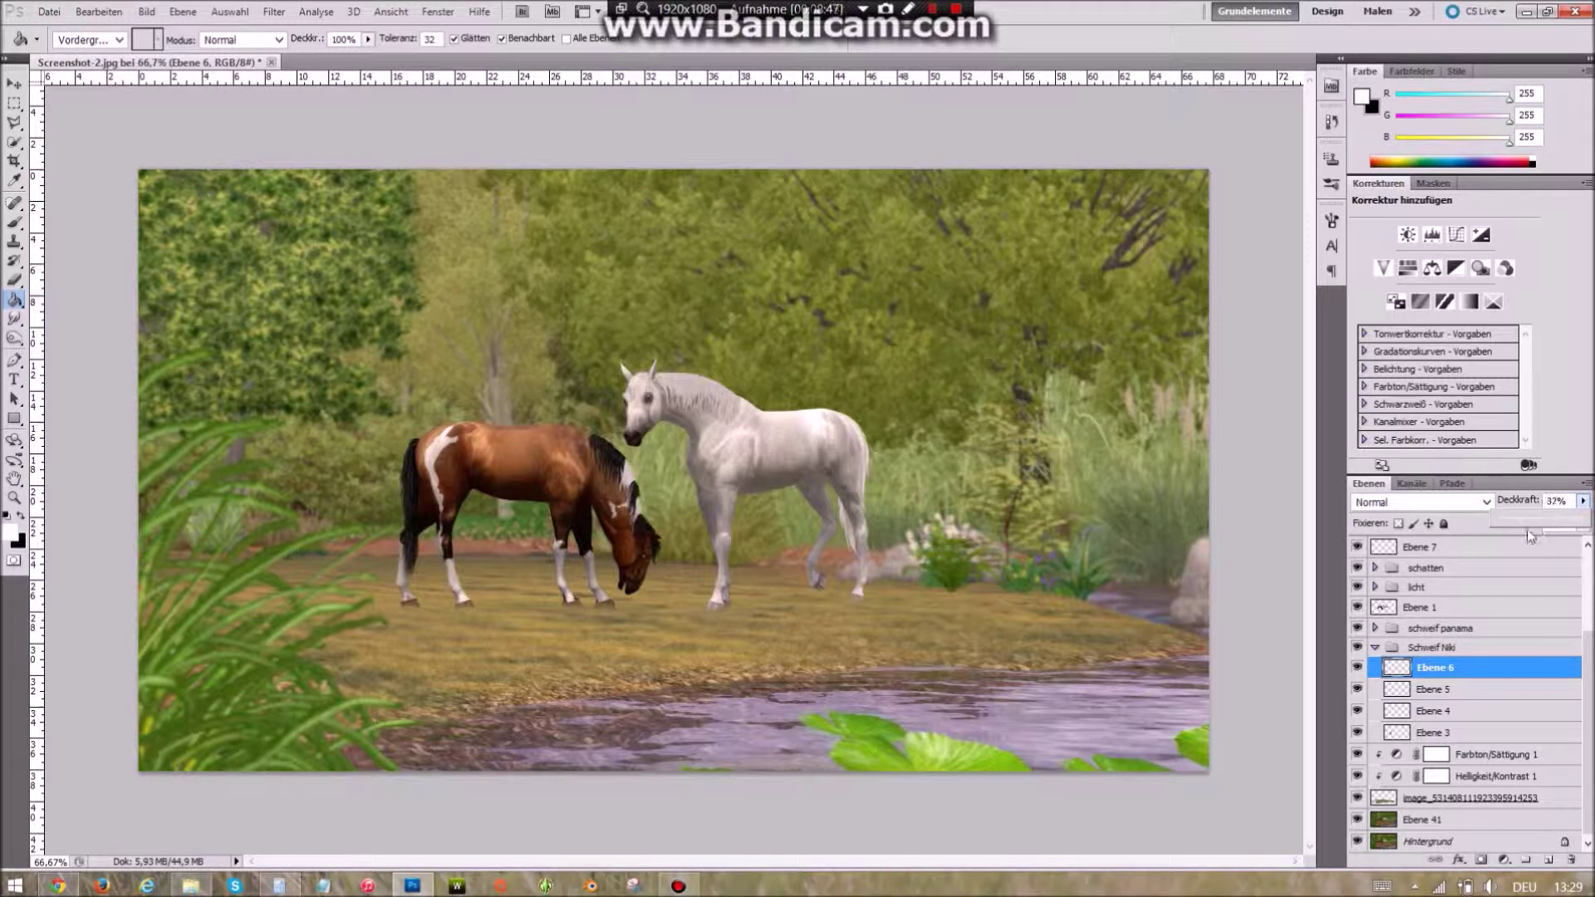
key(ctrl+plus)
key(ctrl+plus)
drag(1551, 522, 1567, 526)
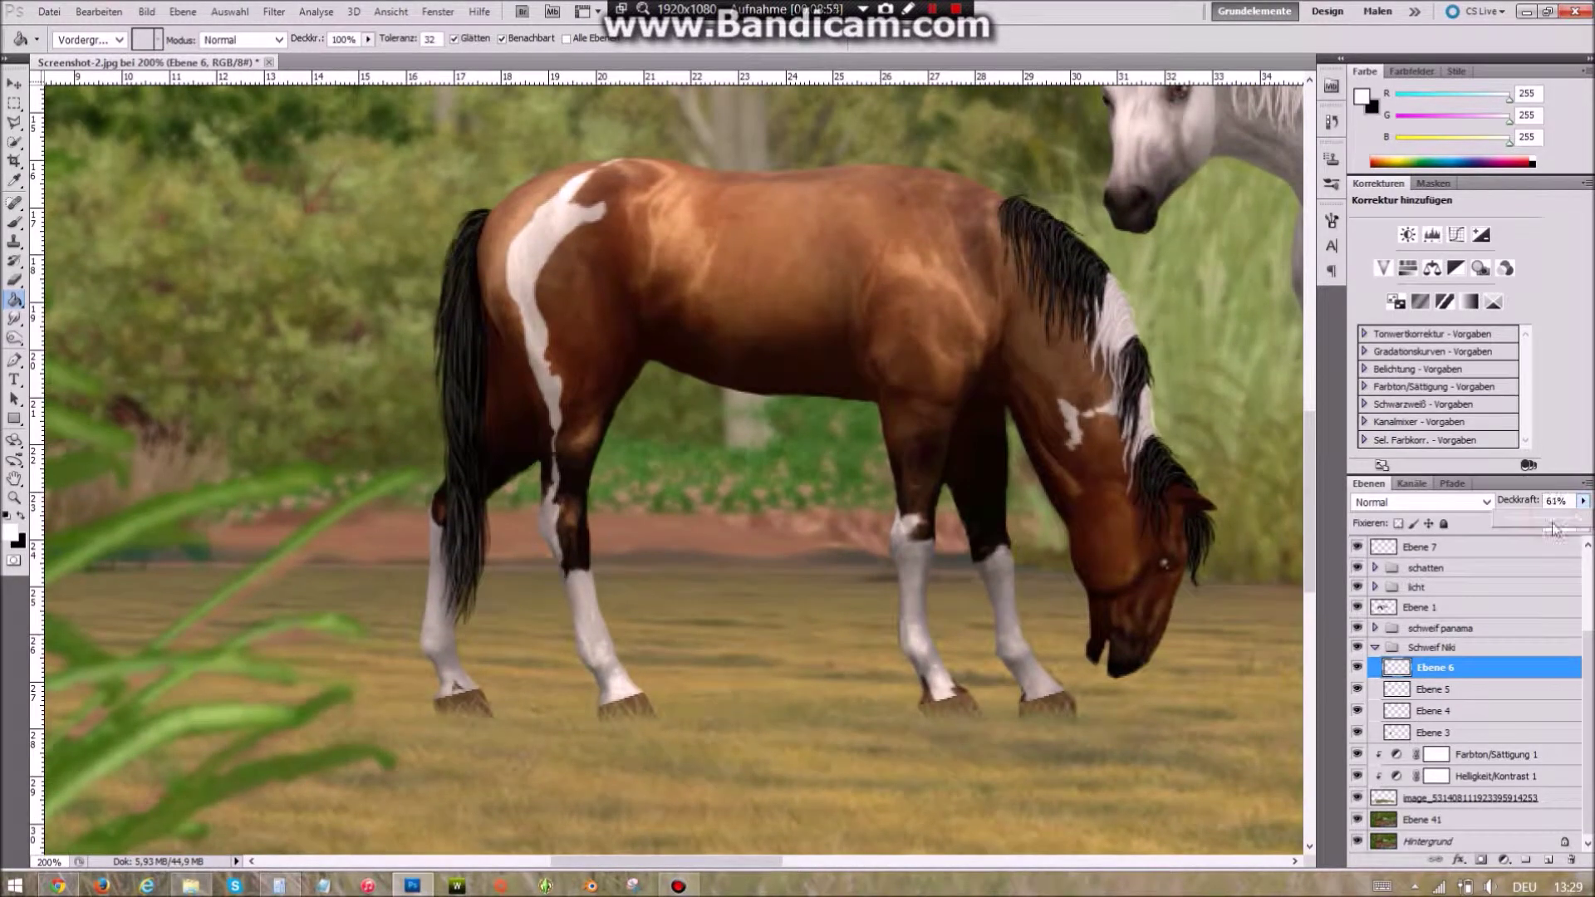
click(1462, 688)
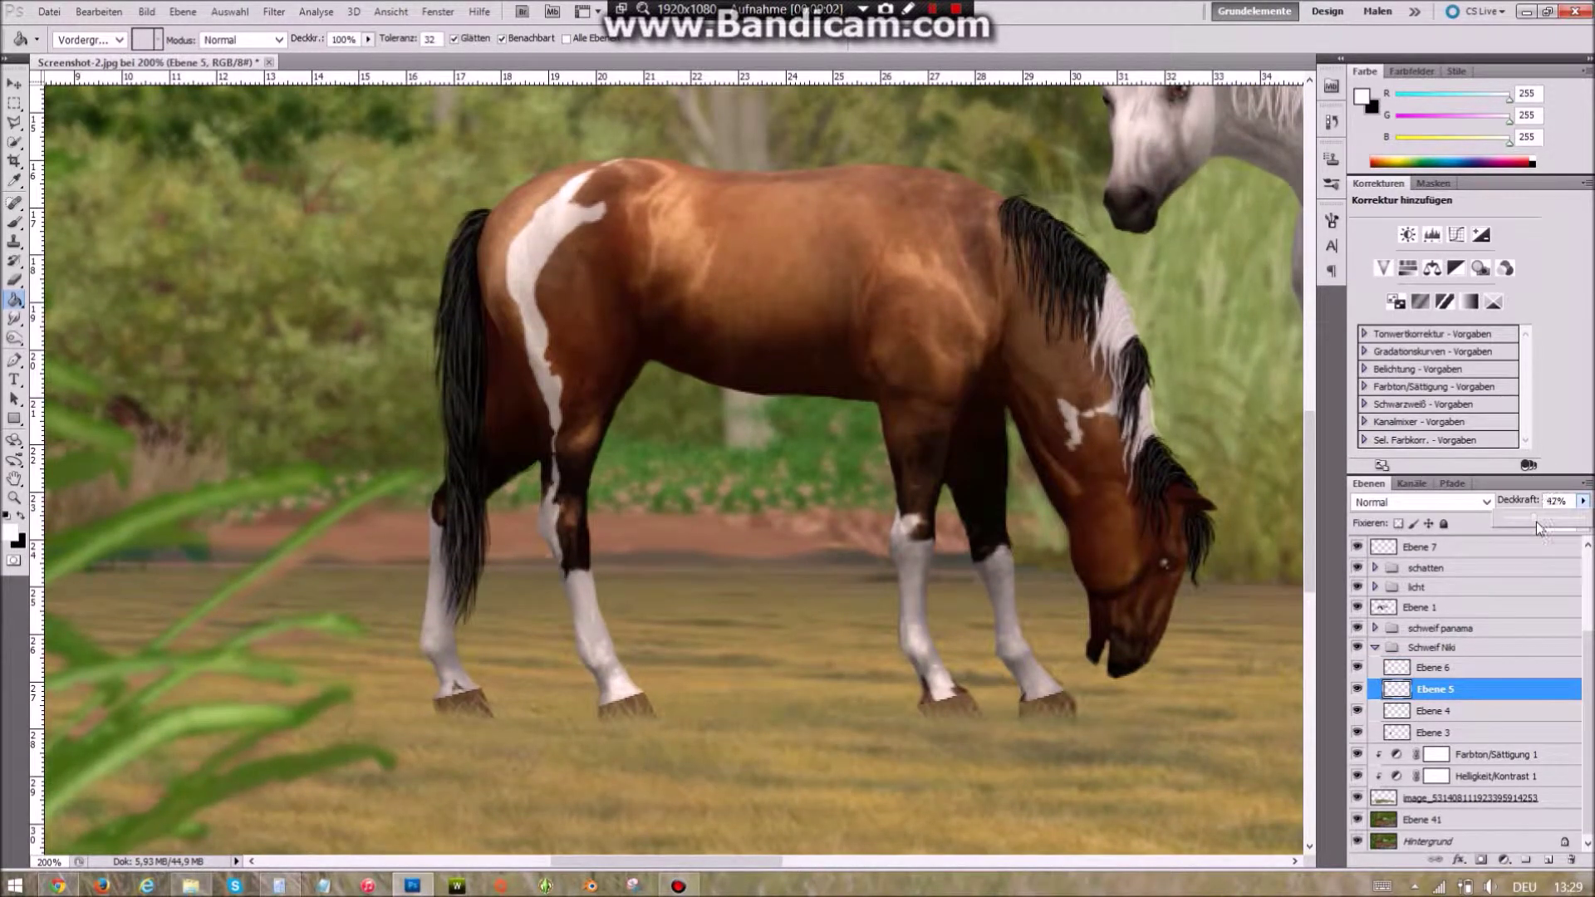
key(alt+bracketleft)
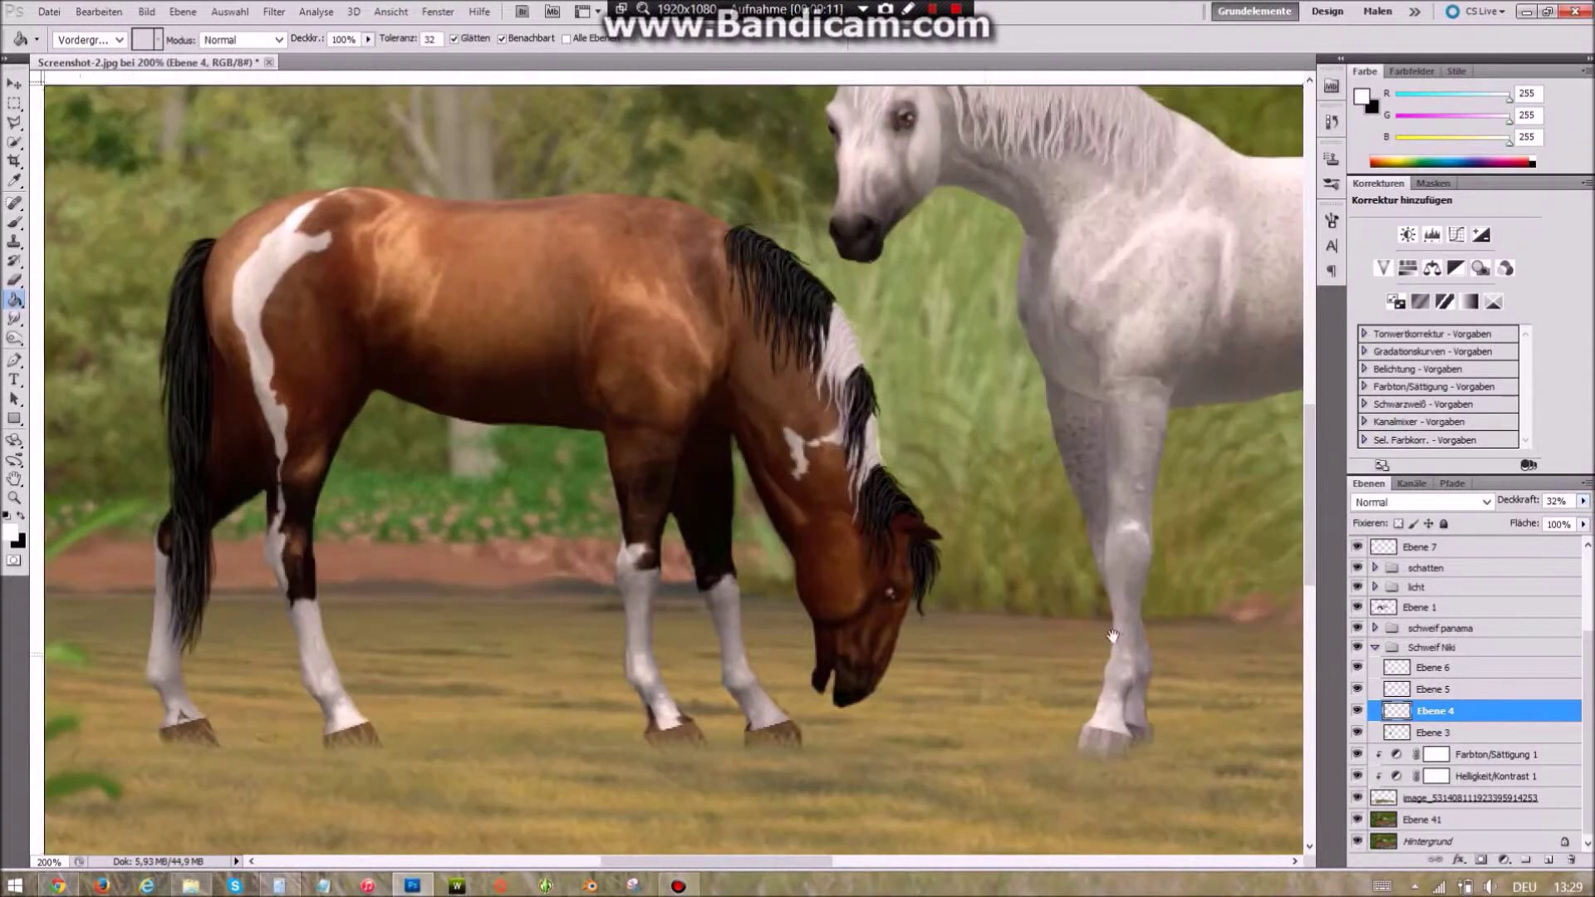
- Lower the opacities of mane layers Ebene 13 and Ebene 10, then select Ebene 9
click(1429, 613)
drag(1583, 501, 1531, 528)
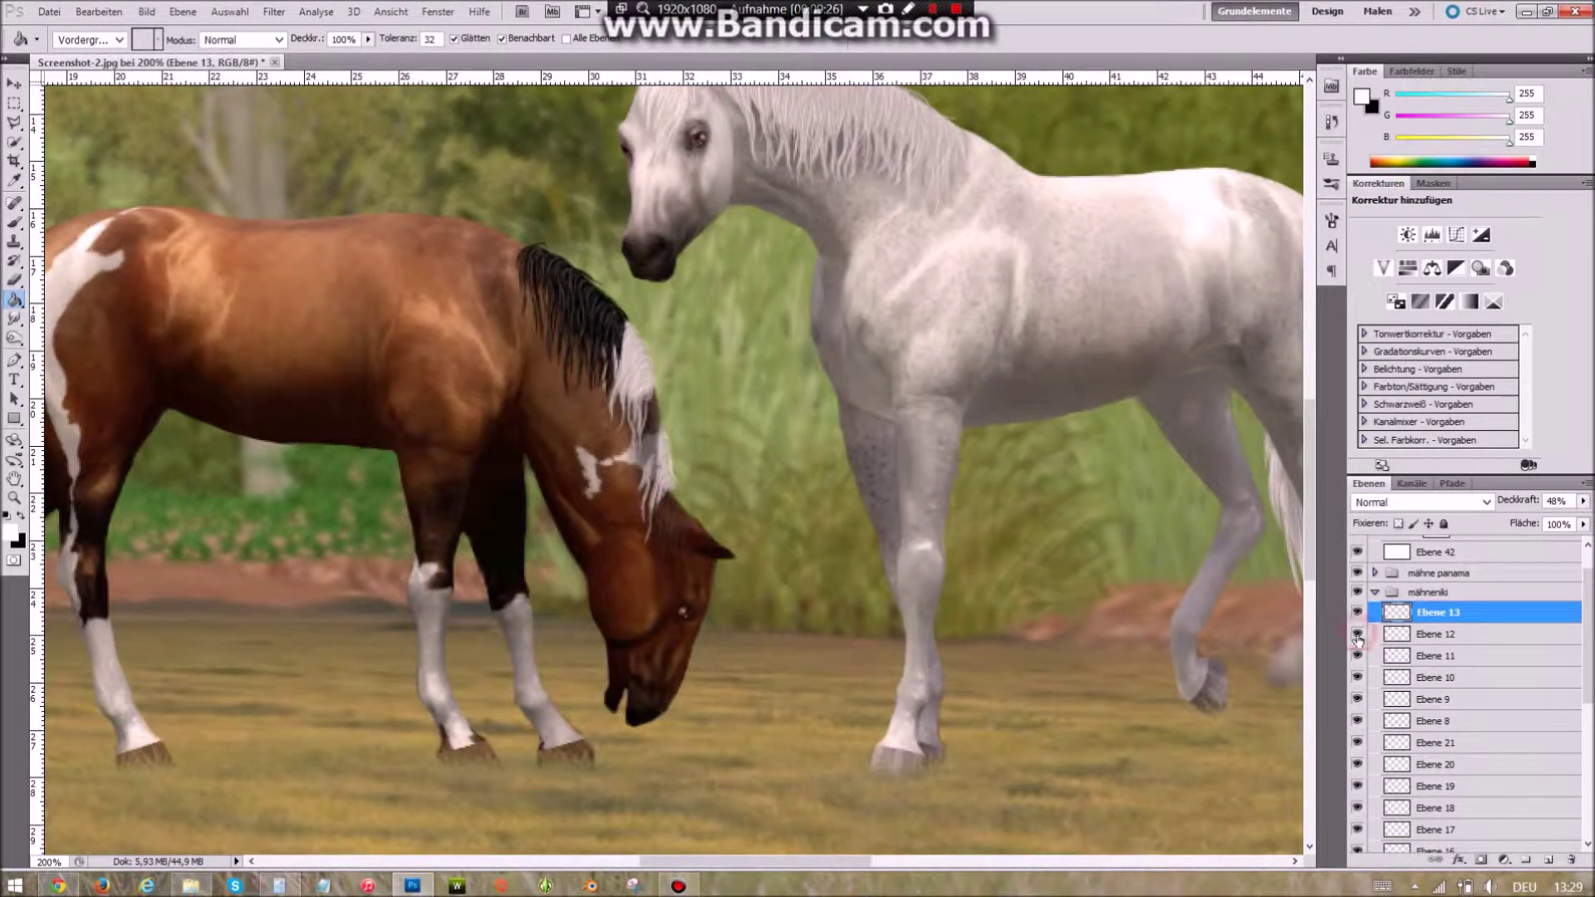
click(1369, 678)
drag(1582, 501, 1554, 520)
click(1369, 699)
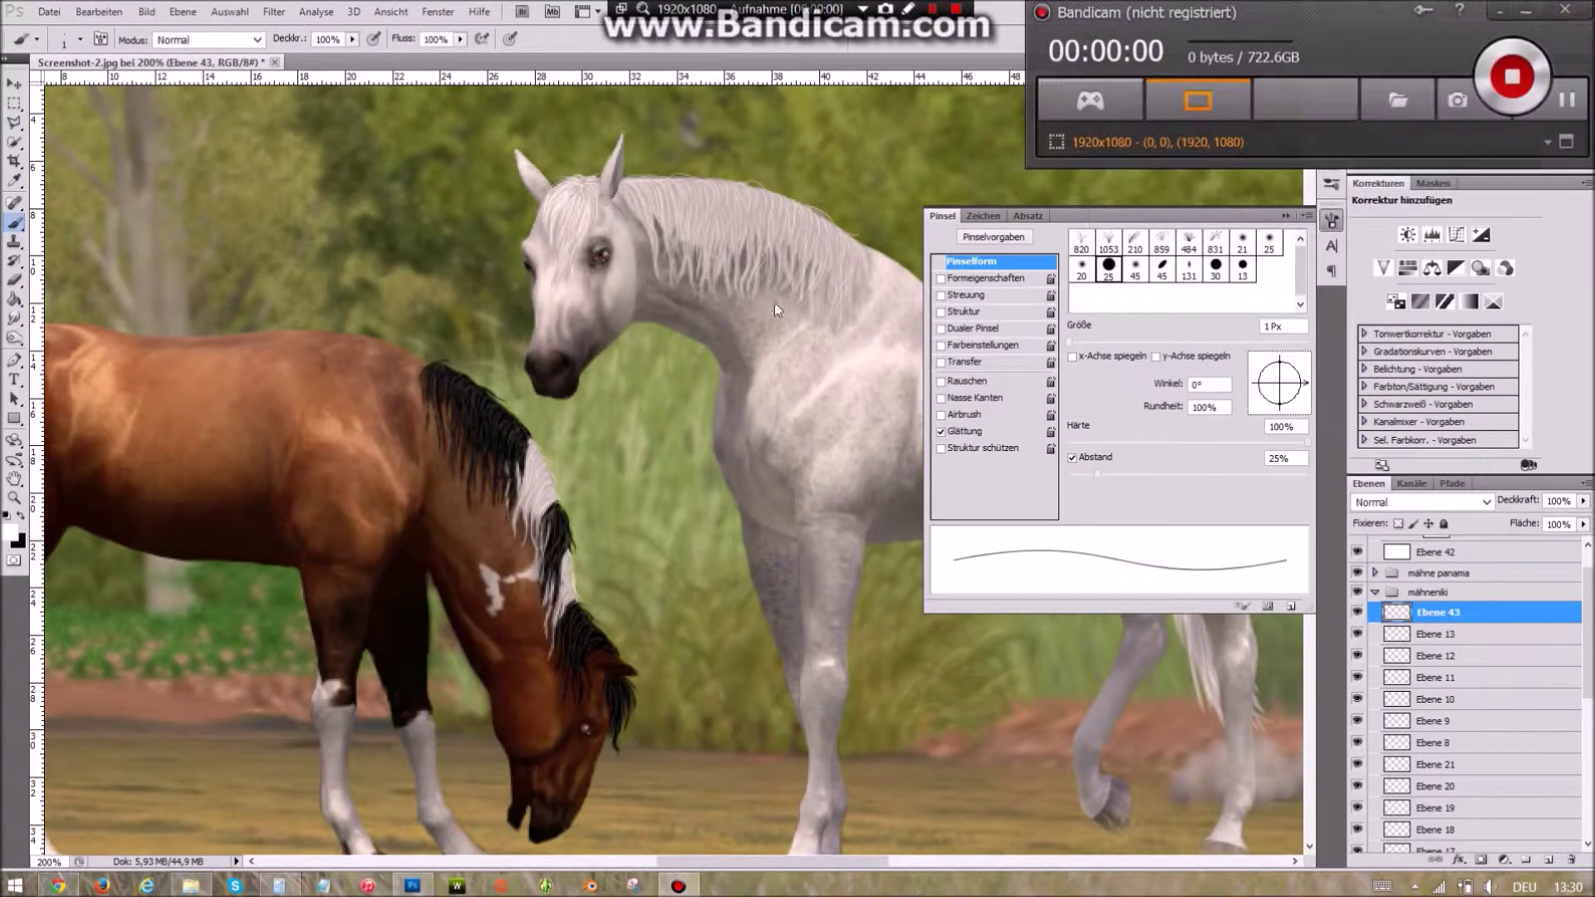
- Paint faint white whiskers on the grey horse's muzzle with a 1 px brush, erasing stray marks
click(1215, 266)
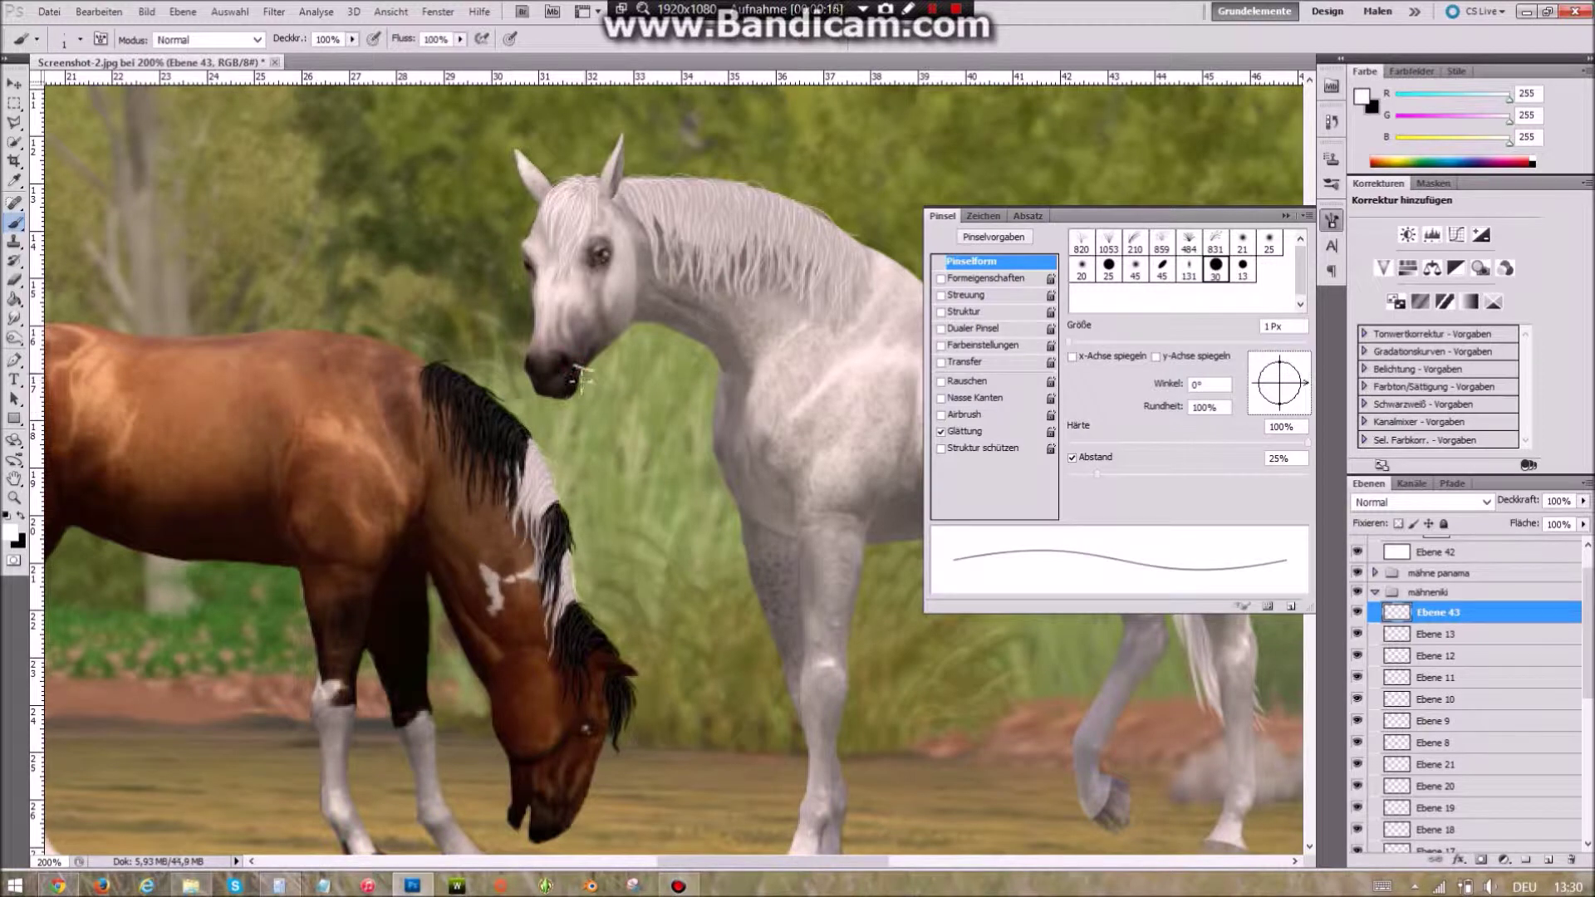
drag(1582, 501, 1510, 524)
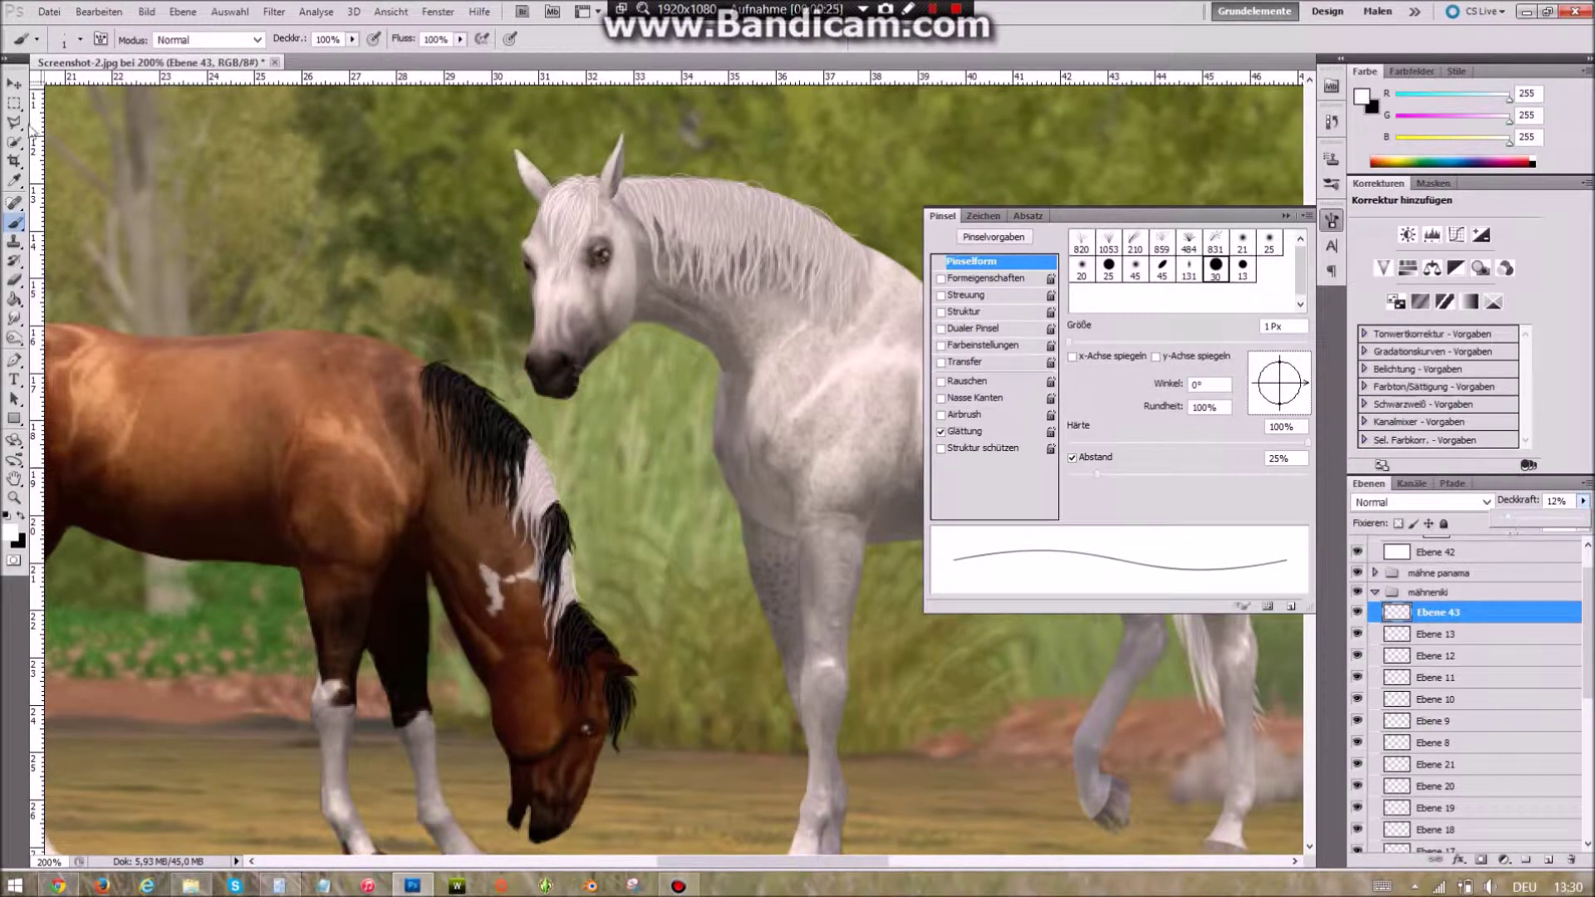
key(e)
click(563, 376)
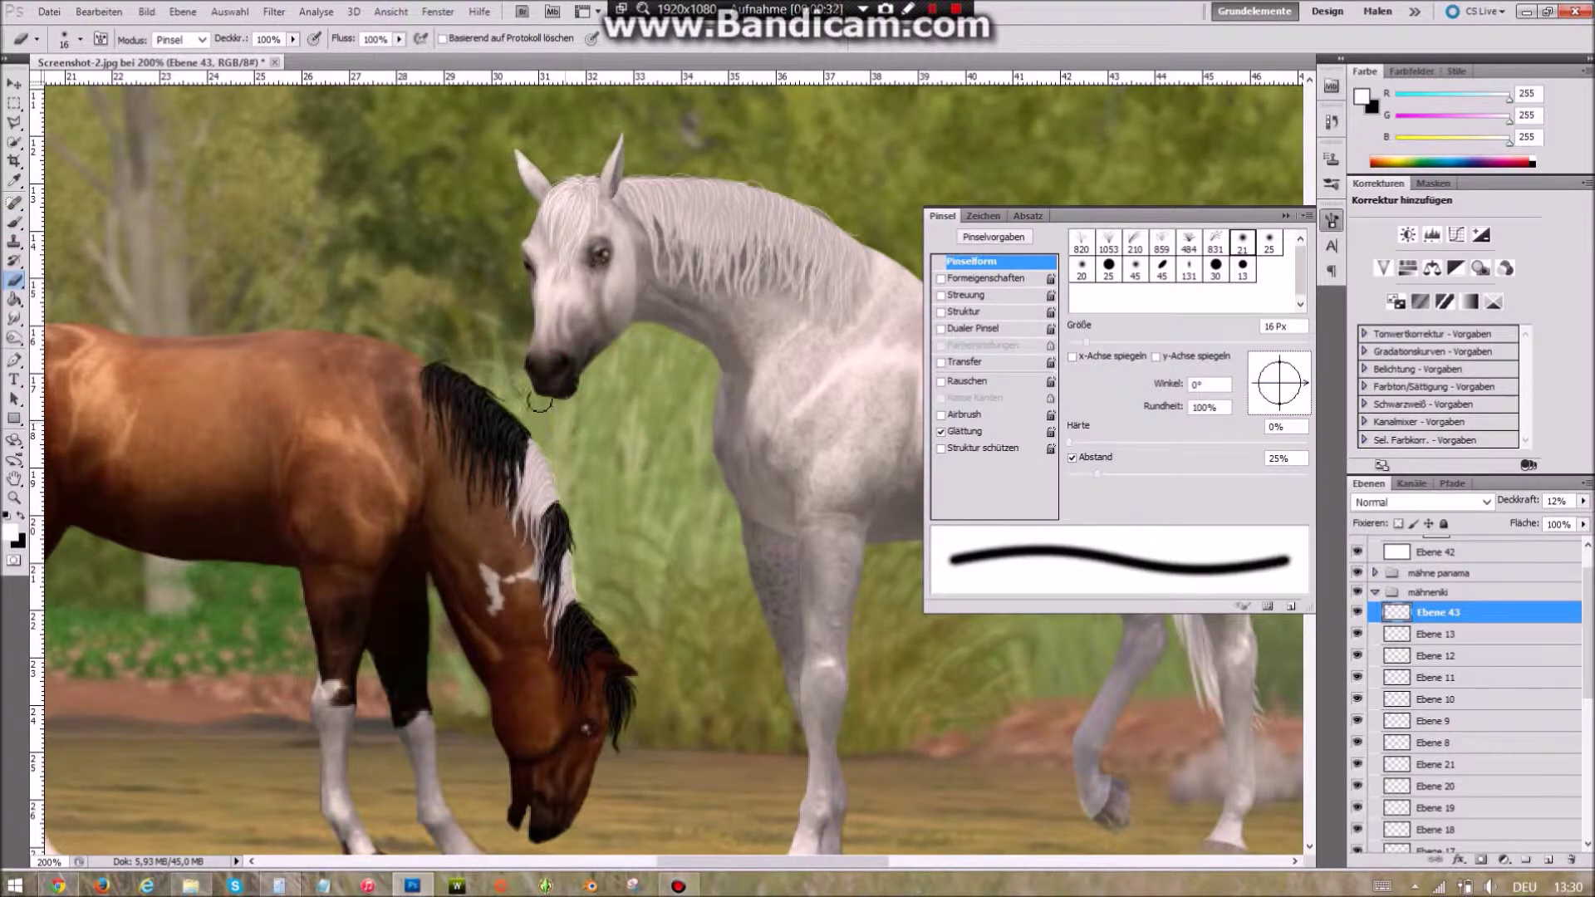
key(b)
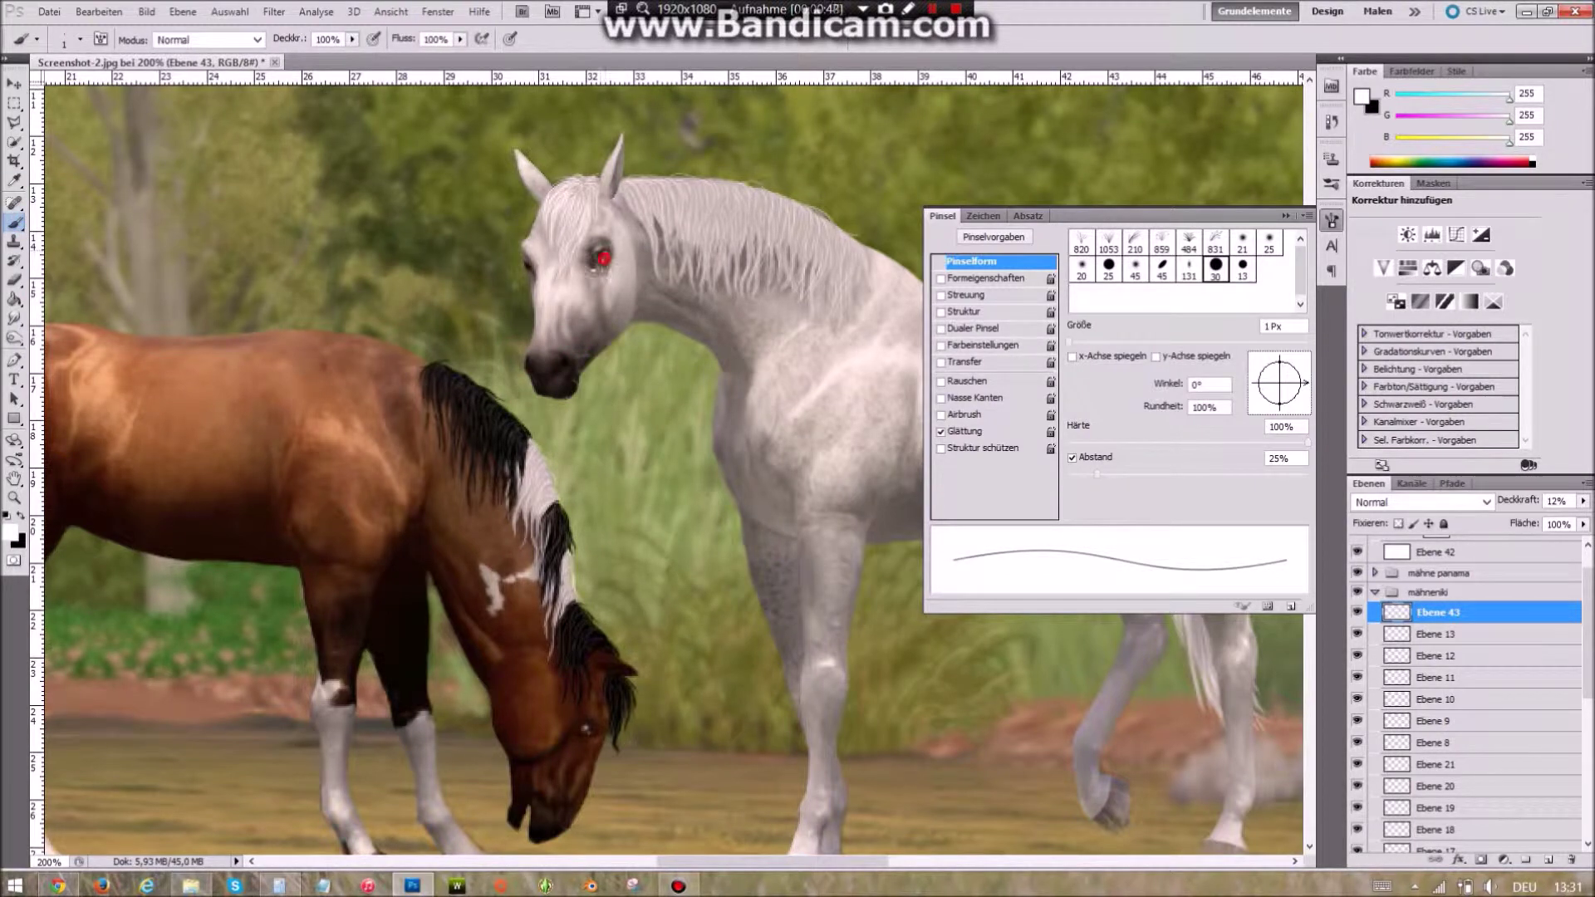
scroll(528, 628, down, 5)
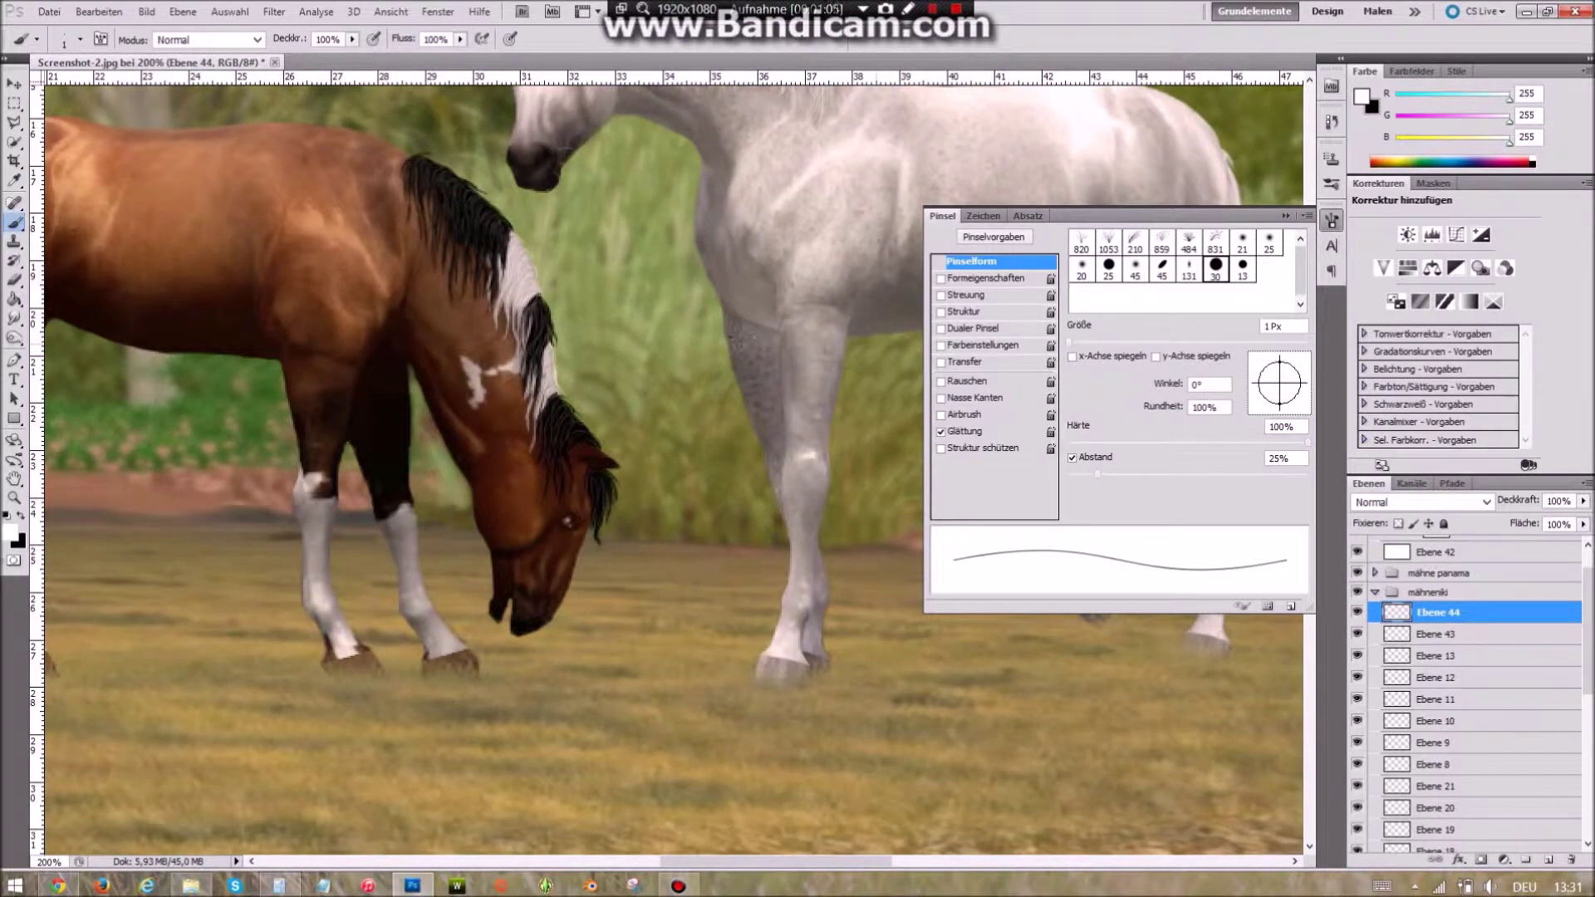
- Paint black whiskers on the brown horse's muzzle on Ebene 44 at 56% opacity
key(x)
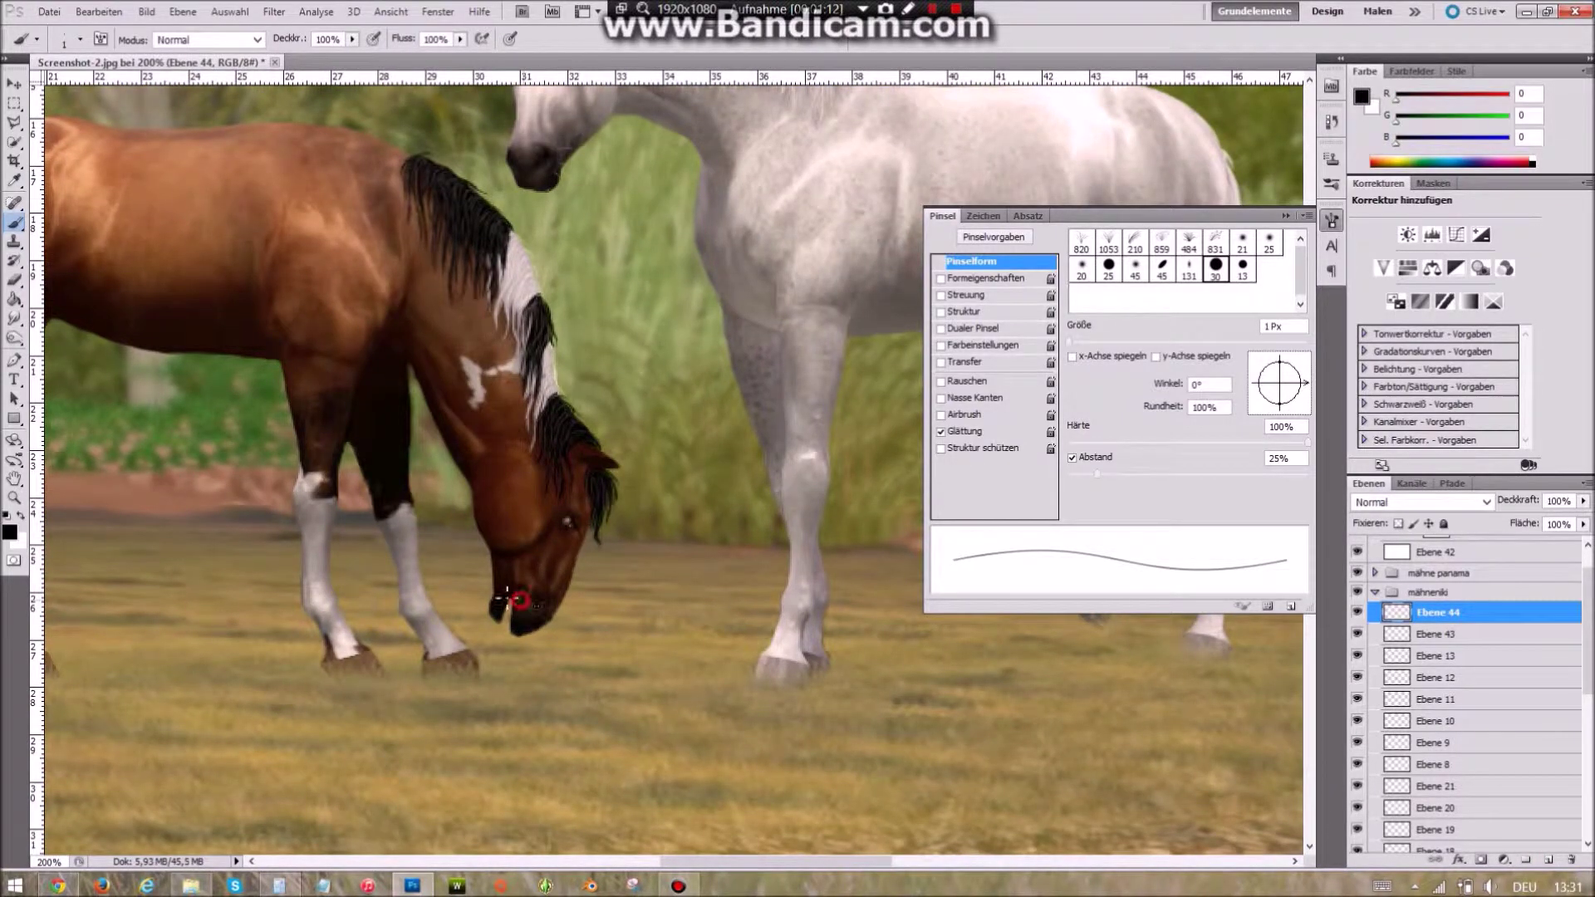
drag(1584, 501, 1553, 523)
key(ctrl+minus)
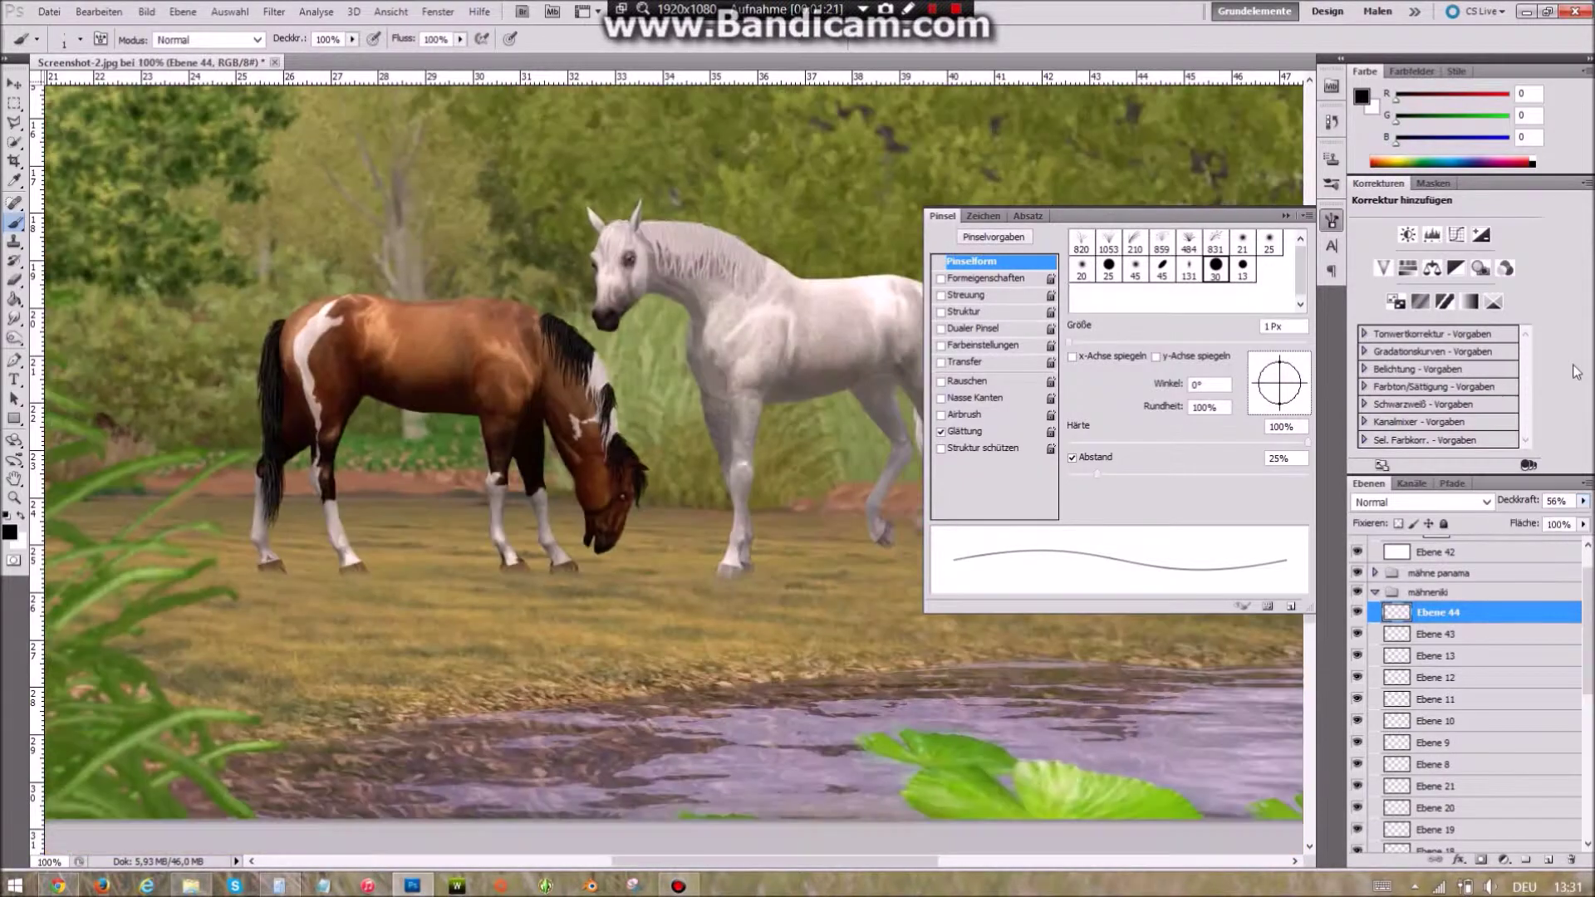
key(F5)
key(ctrl+minus)
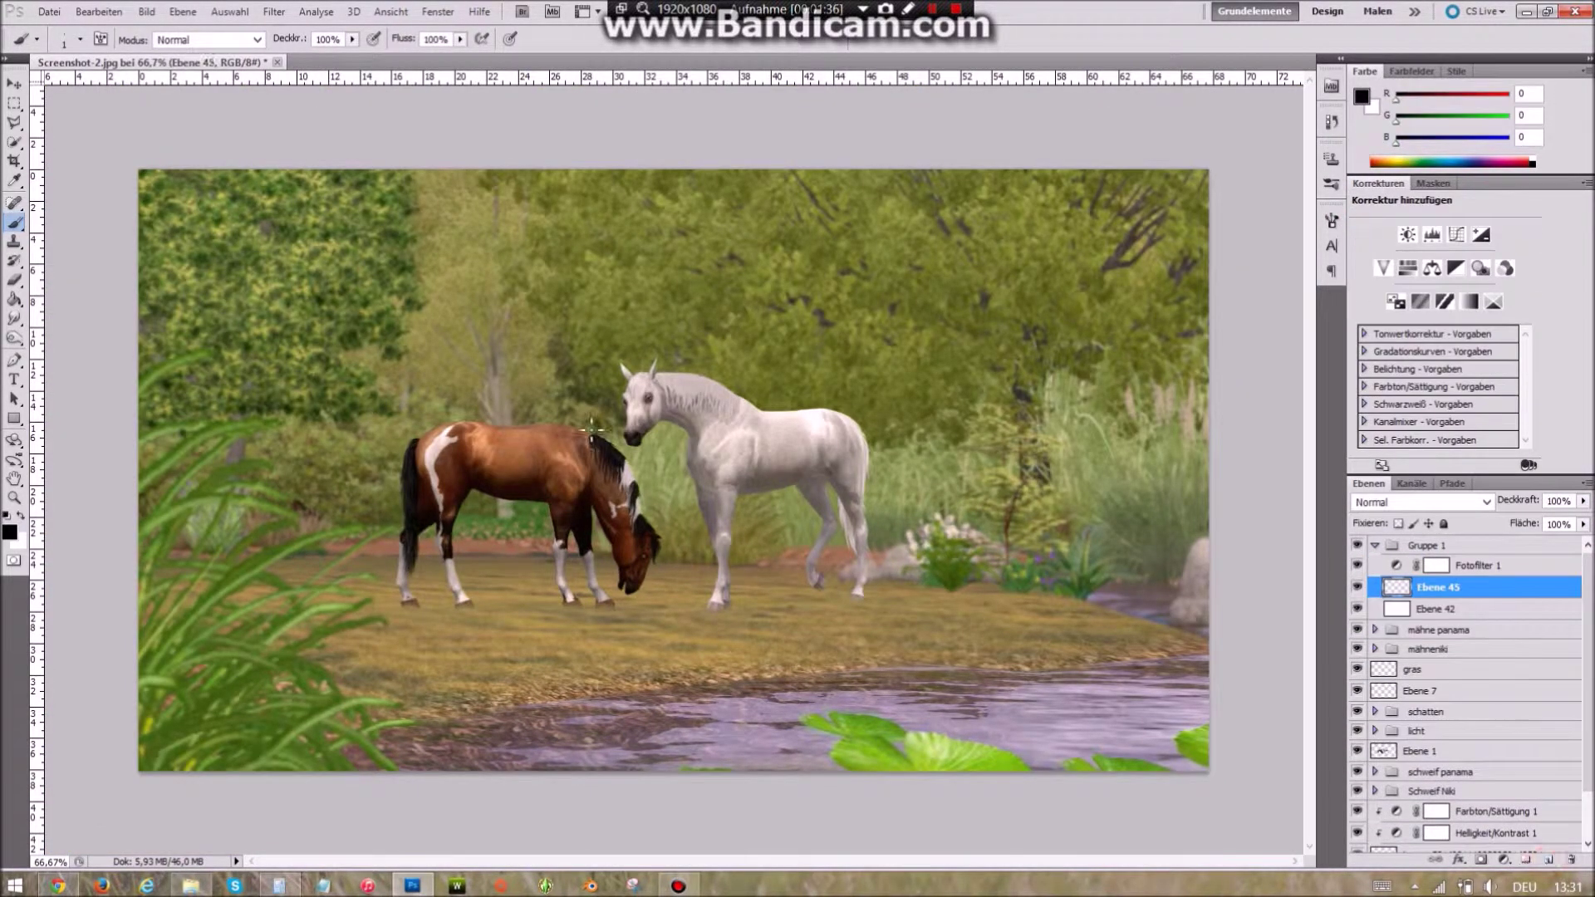
- Paint a black vignette around the image edges with a 391 px soft brush
click(244, 88)
click(374, 473)
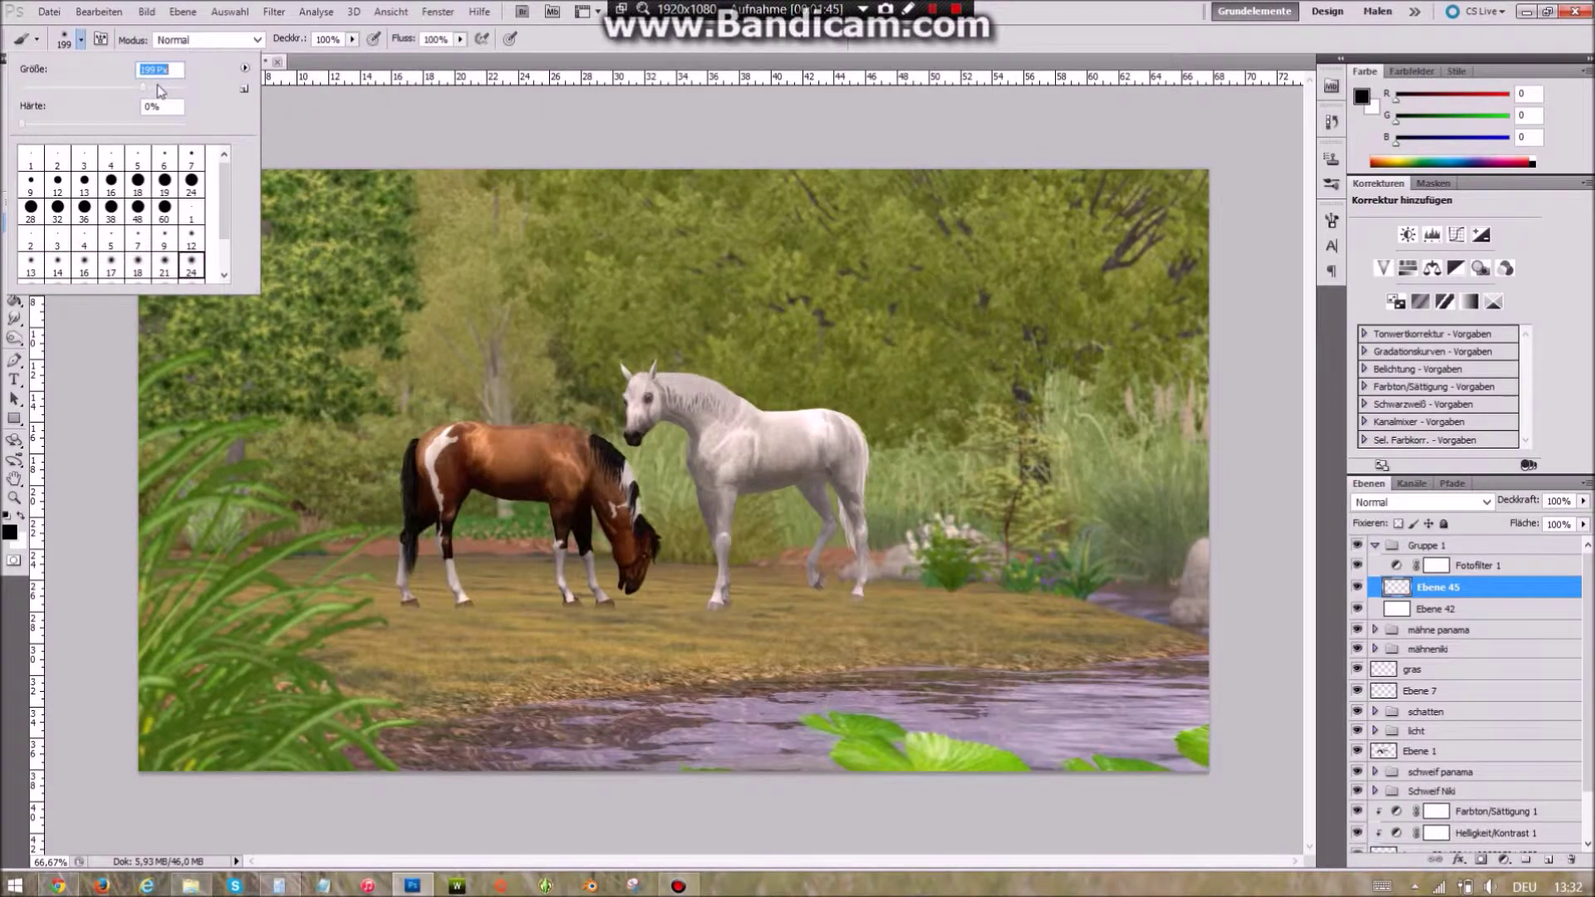
key(Return)
mouse_move(1204, 191)
mouse_down()
mouse_move(150, 207)
mouse_move(150, 764)
mouse_move(1196, 764)
mouse_up()
drag(158, 764, 1205, 764)
click(1582, 500)
- Blend the vignette layer as Hartes Licht at 33% opacity
click(1421, 501)
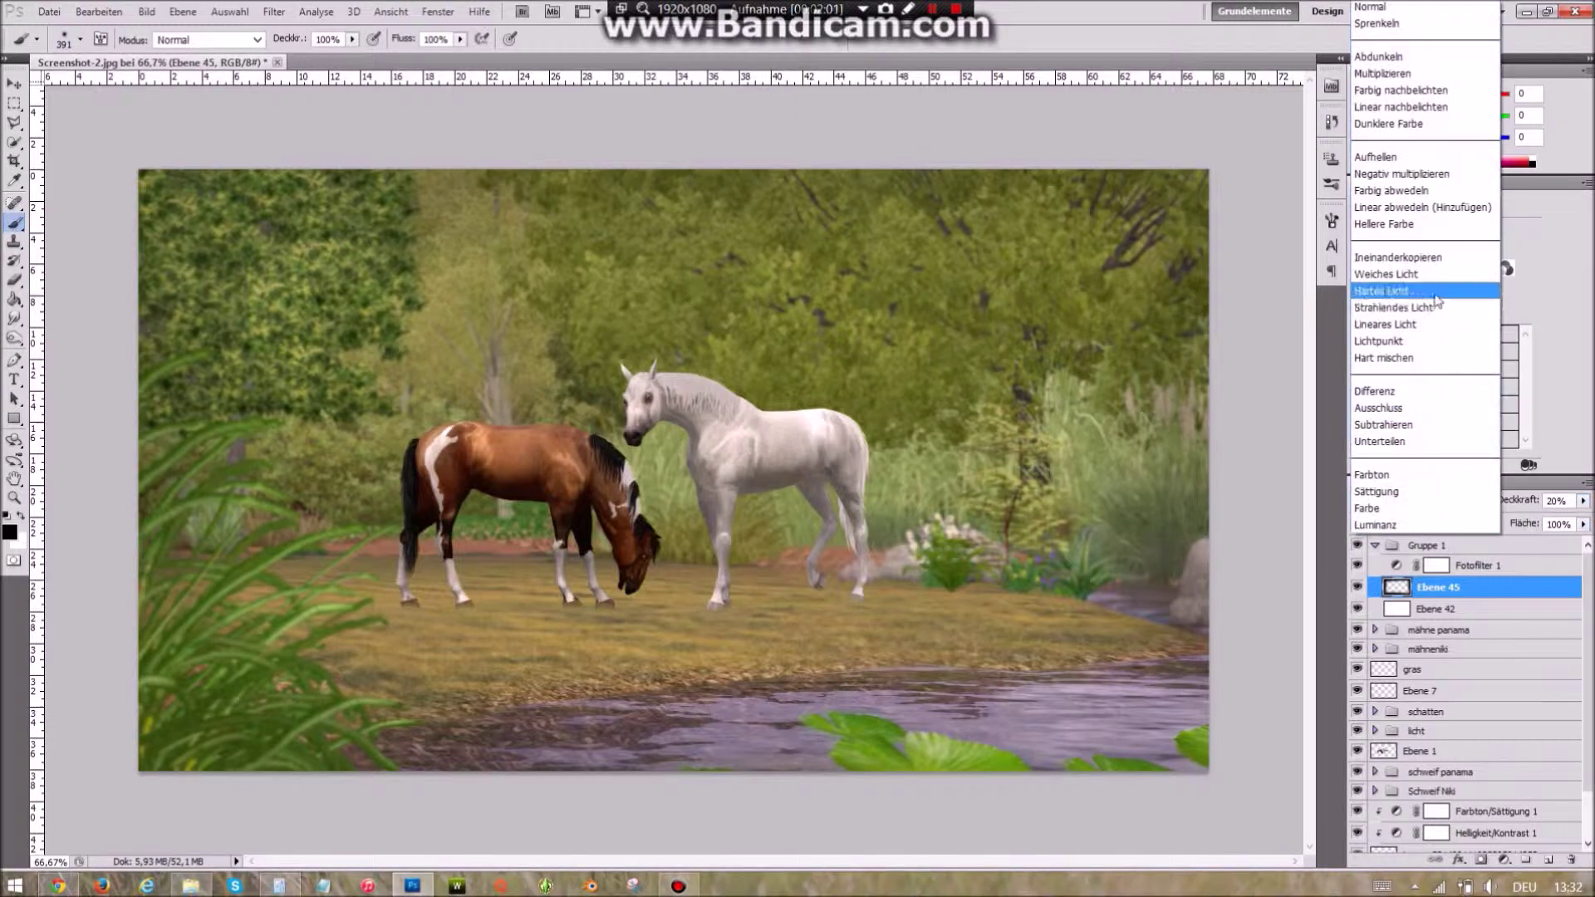
click(1437, 301)
click(1583, 501)
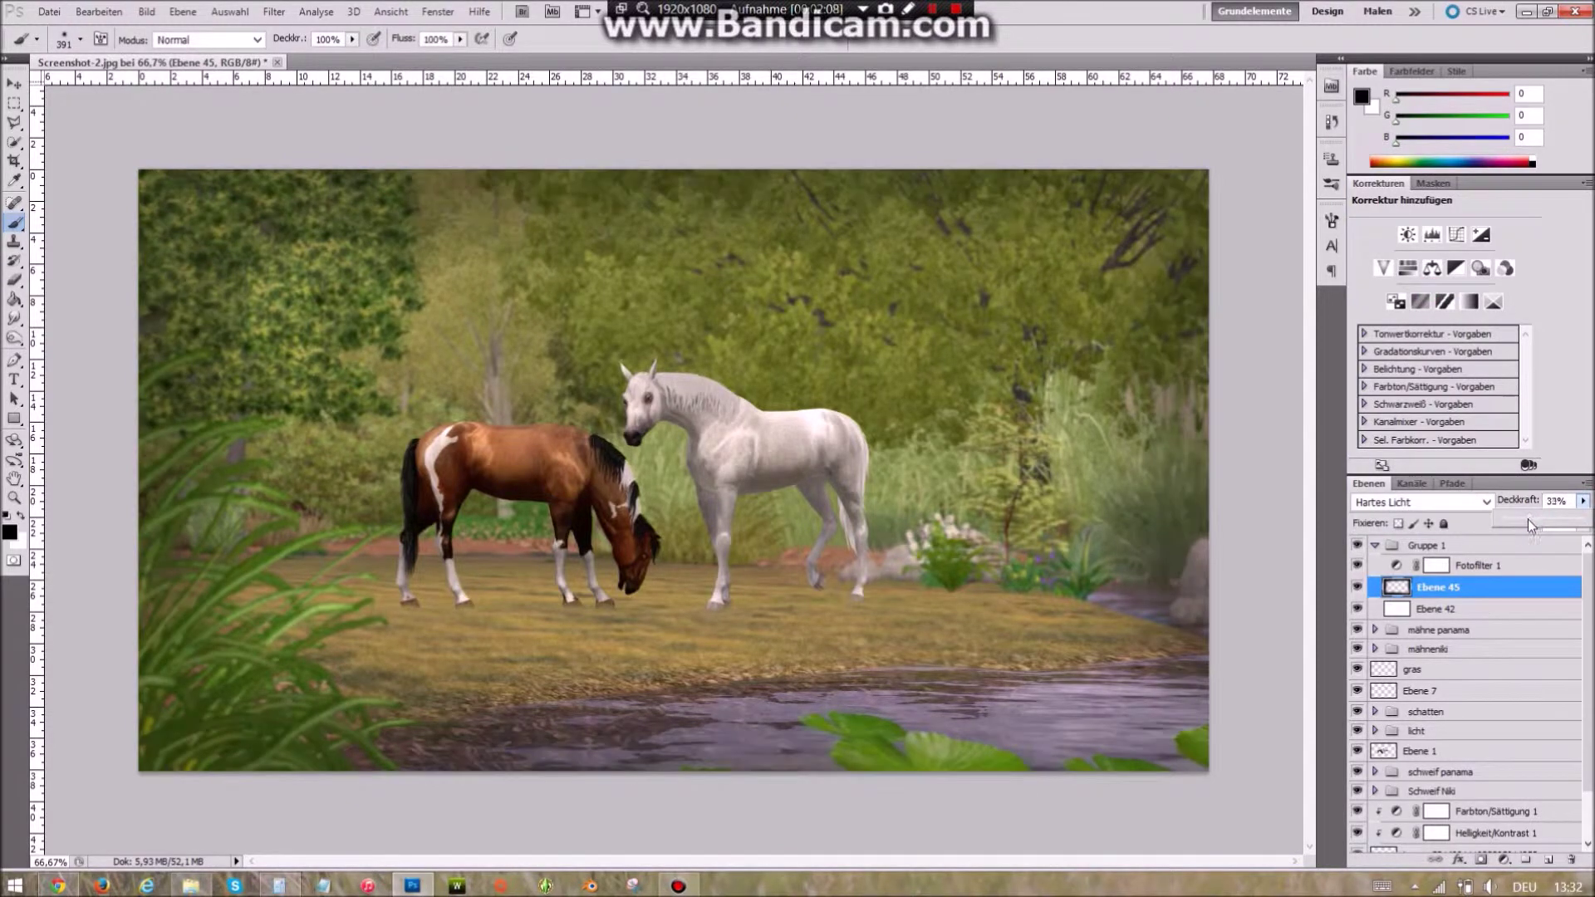
click(1462, 609)
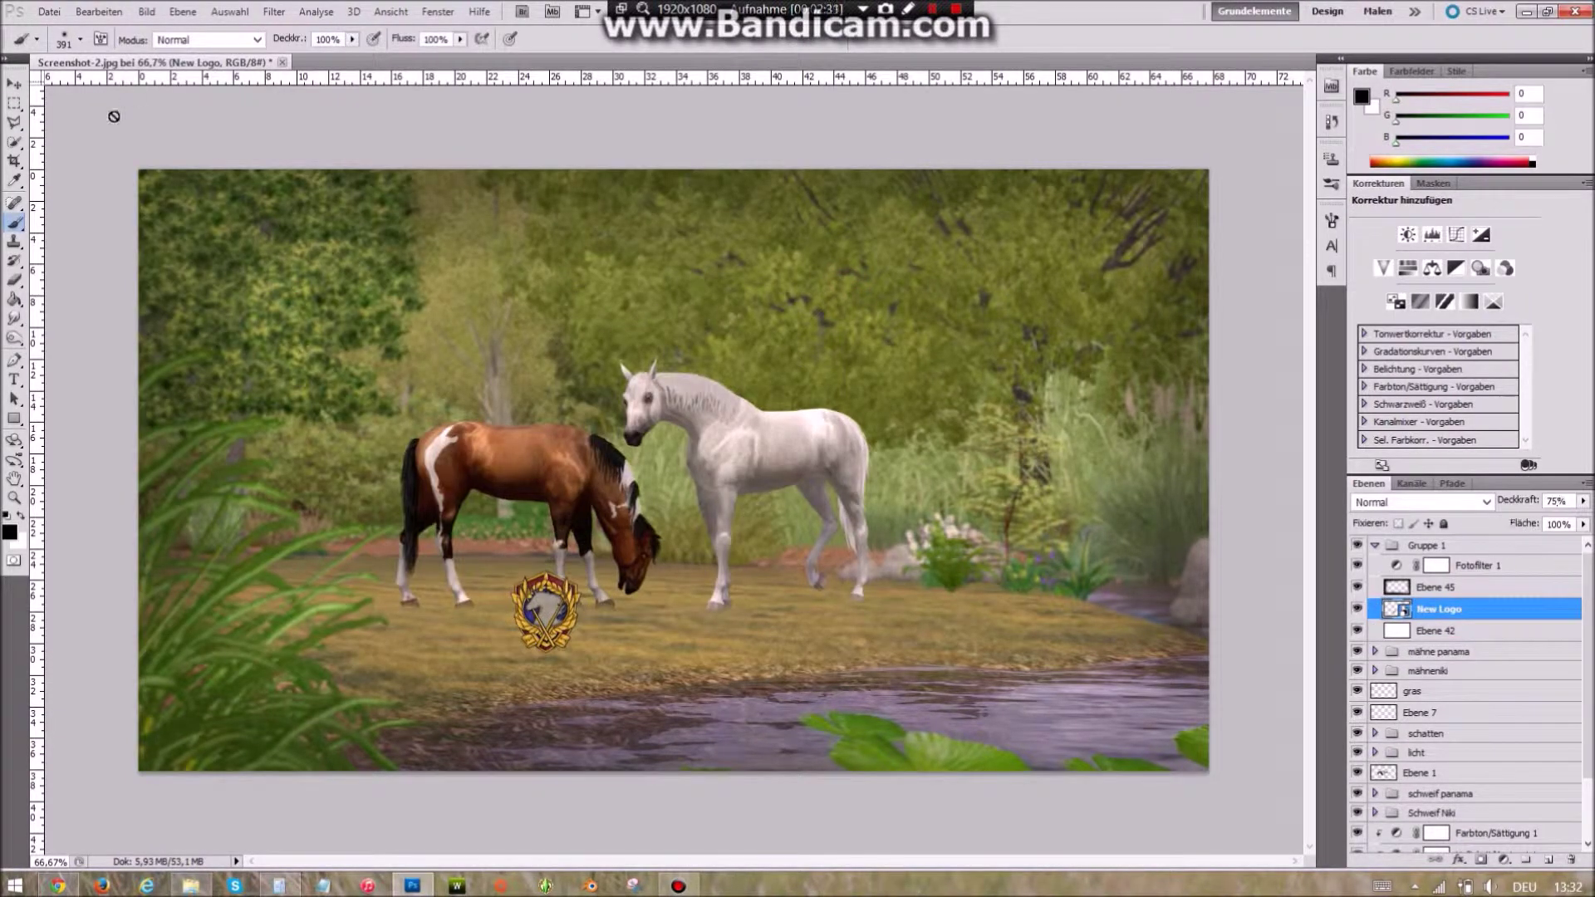
- Move the shrunken New Logo badge to the lower-left corner, then reselect the white Ebene 42 layer
key(v)
drag(1107, 485, 779, 570)
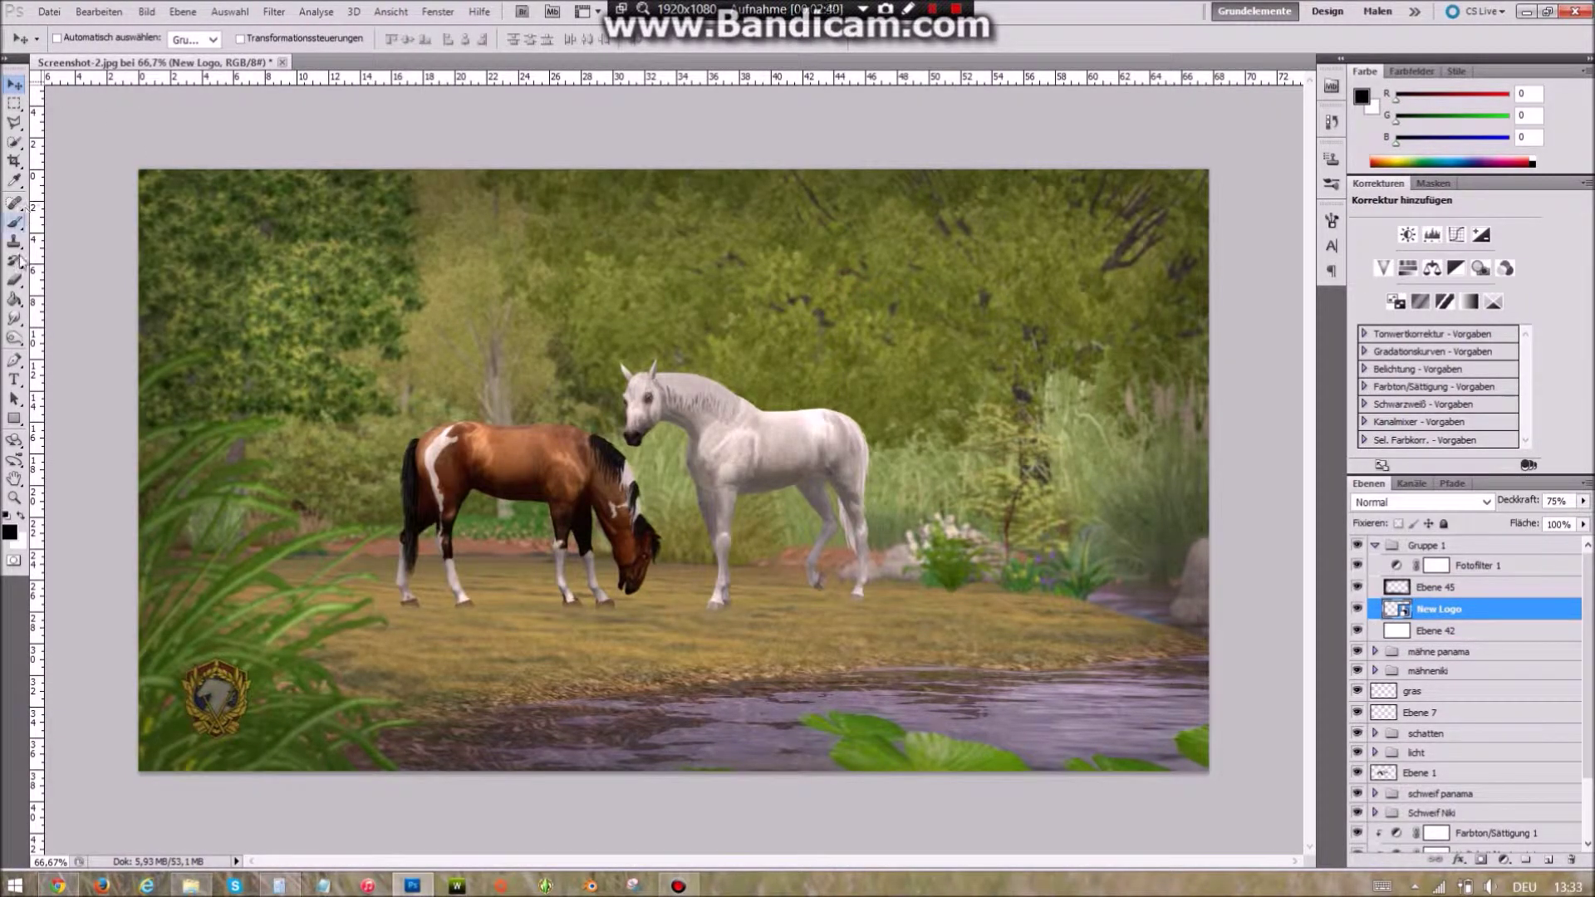
click(16, 222)
click(1437, 630)
click(15, 280)
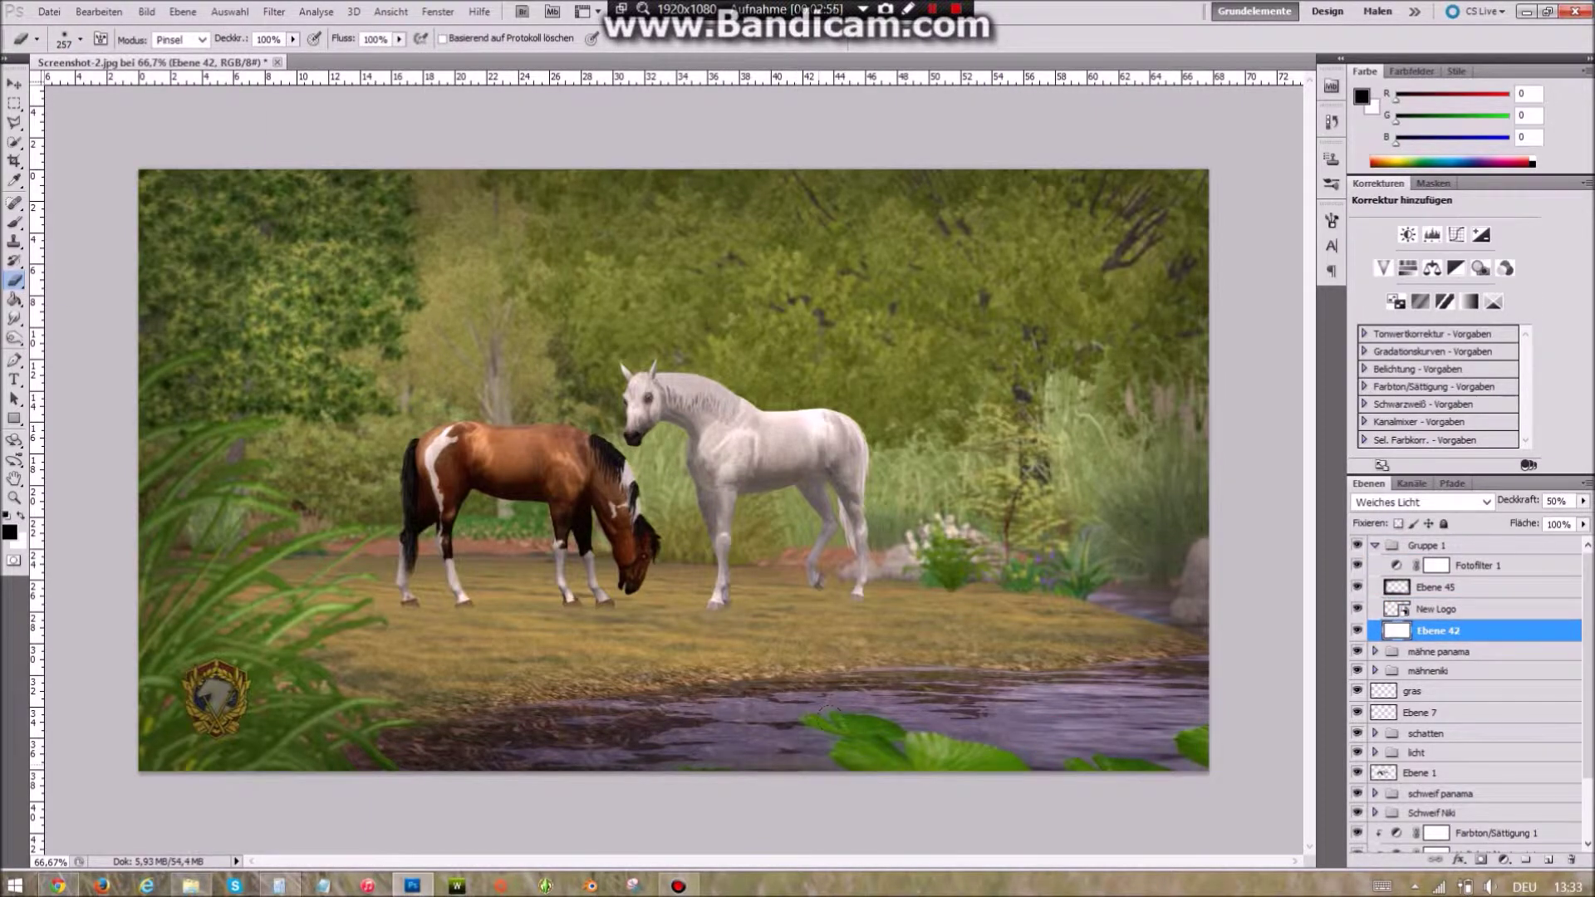
- Place the Rolling_Waves image and move its layer just above Ebene 41
click(193, 886)
click(442, 207)
drag(703, 458, 674, 471)
key(Return)
mouse_move(1487, 631)
mouse_down()
mouse_move(1543, 773)
mouse_move(1487, 799)
mouse_up()
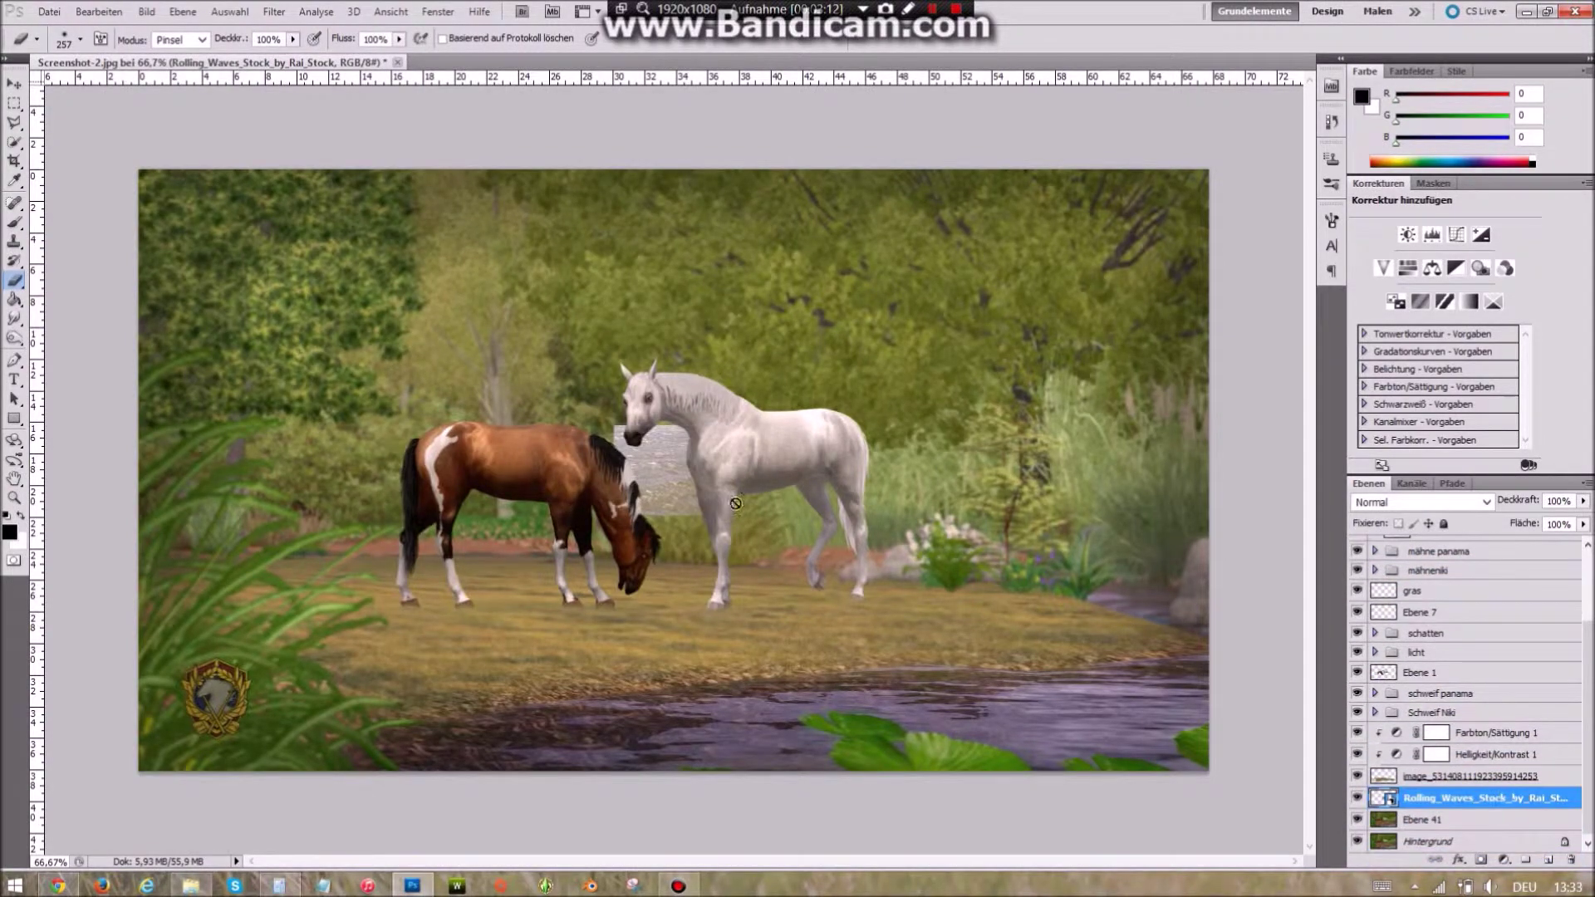
- Free Transform the waves, widening and tilting them to cover the stream
key(ctrl+t)
mouse_move(970, 616)
mouse_down()
mouse_move(1000, 671)
mouse_move(988, 698)
mouse_up()
drag(864, 720, 1213, 706)
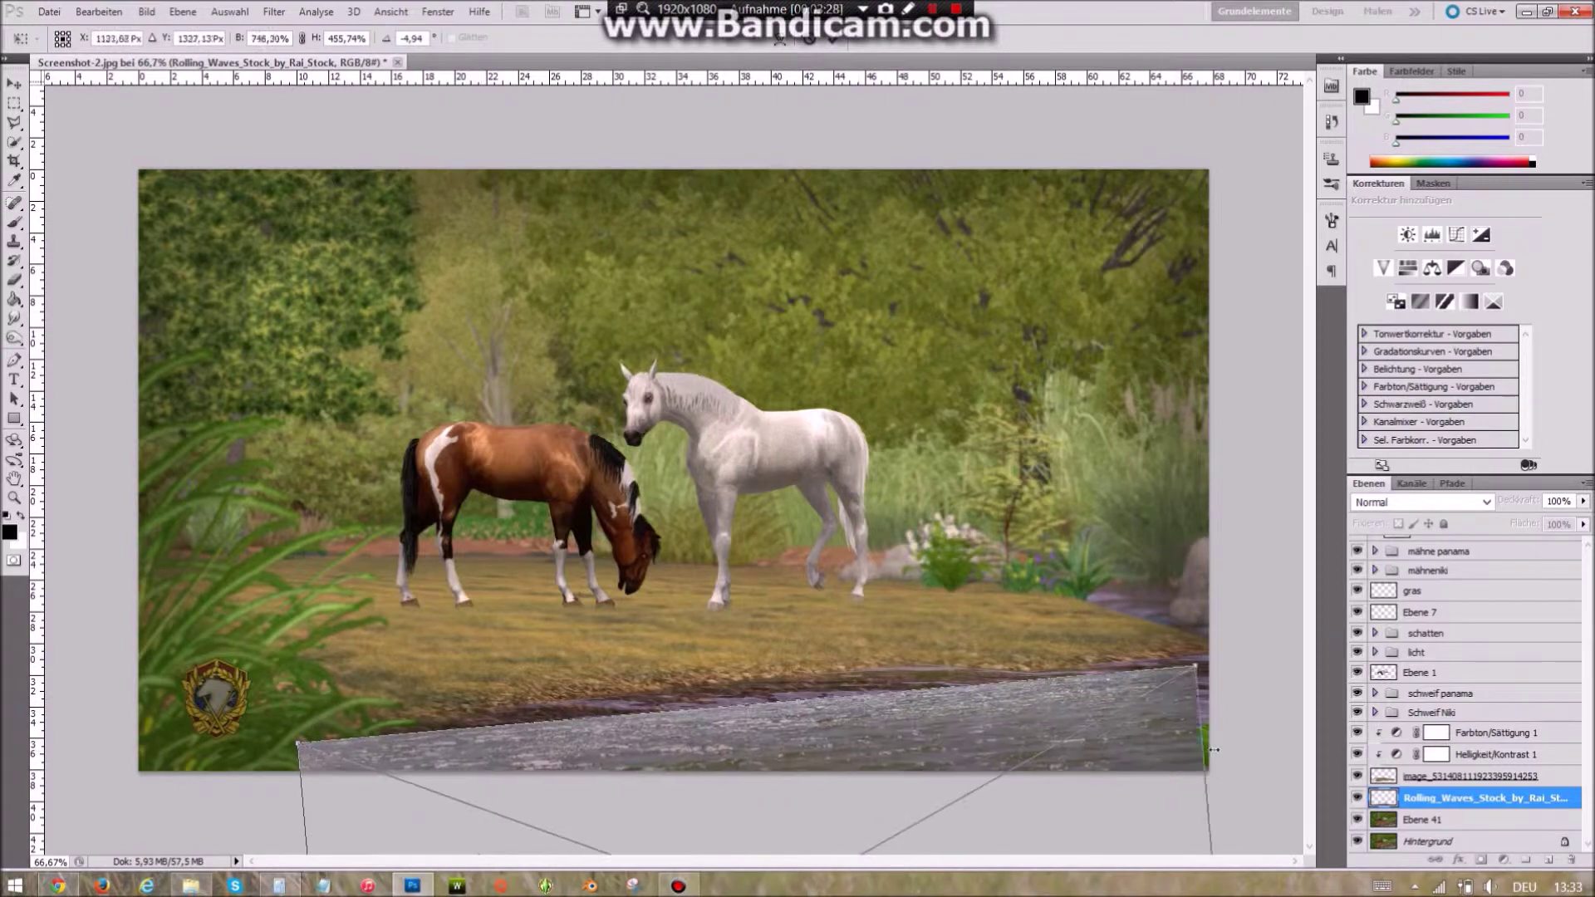
drag(756, 689, 754, 659)
key(e)
click(758, 357)
key(ctrl+d)
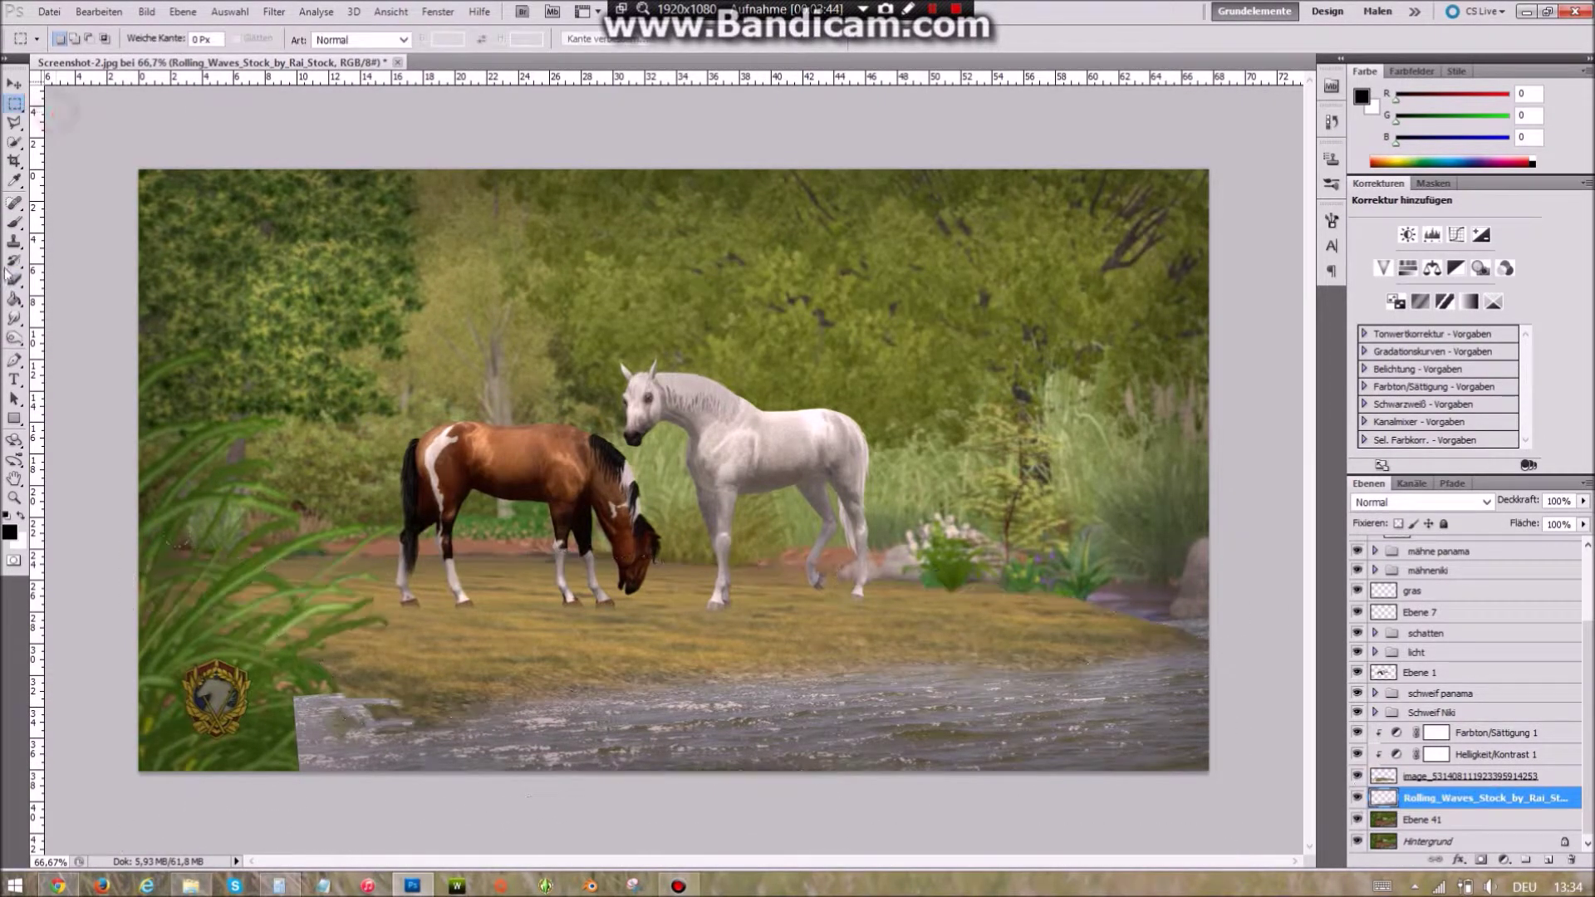
- Soften the waves' edge into the grass and blend them as Hartes Licht at 75% opacity
drag(348, 718, 399, 752)
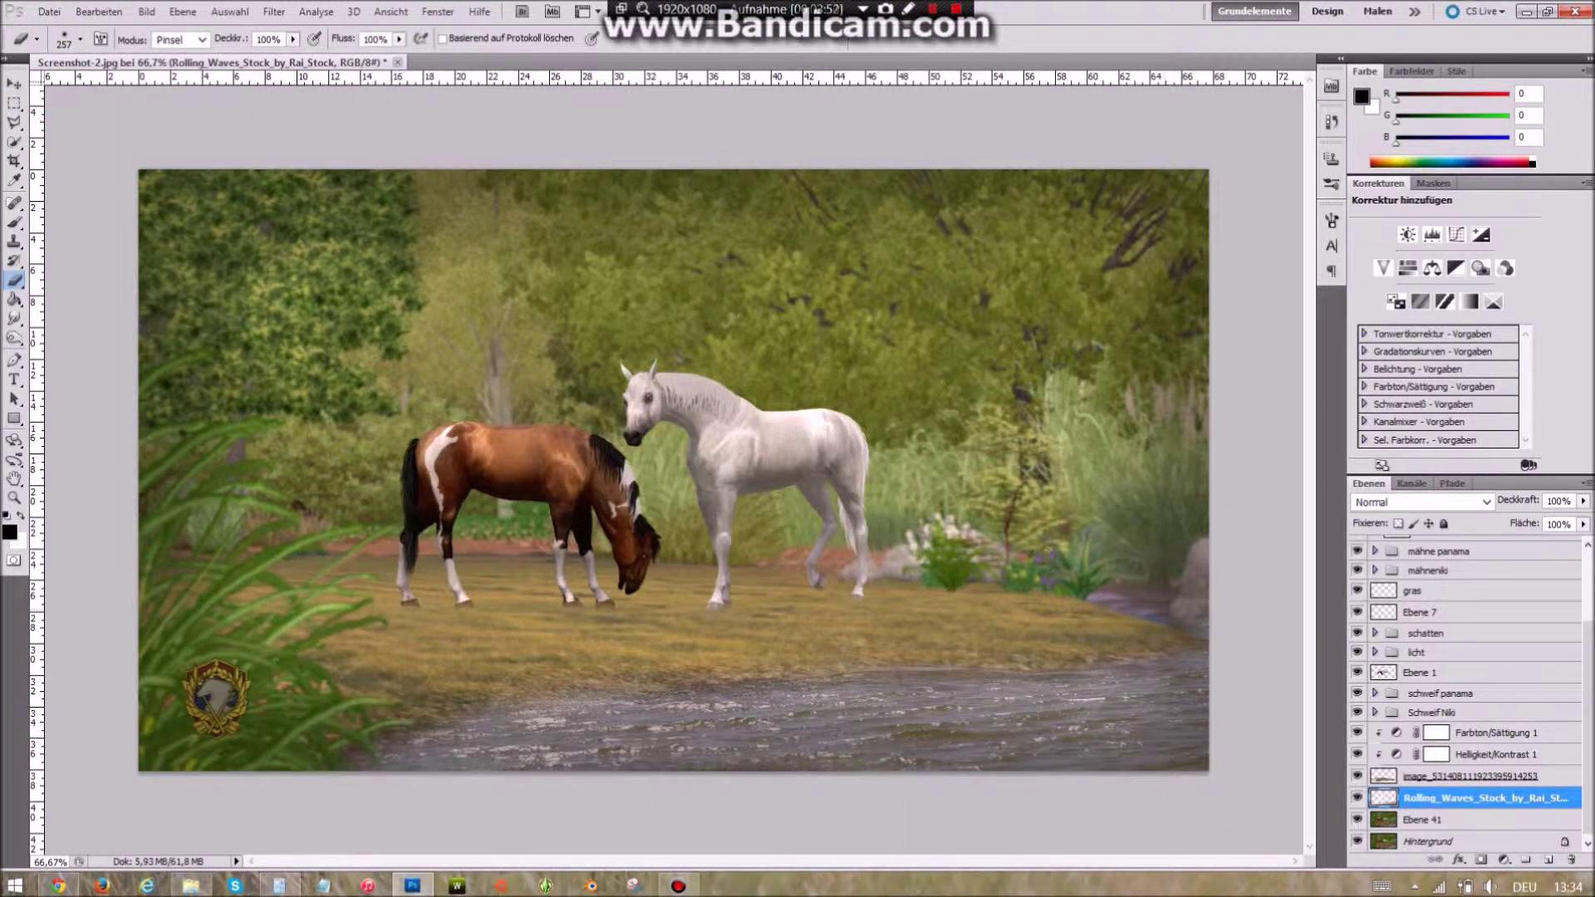
click(1421, 502)
click(1396, 277)
key(Down)
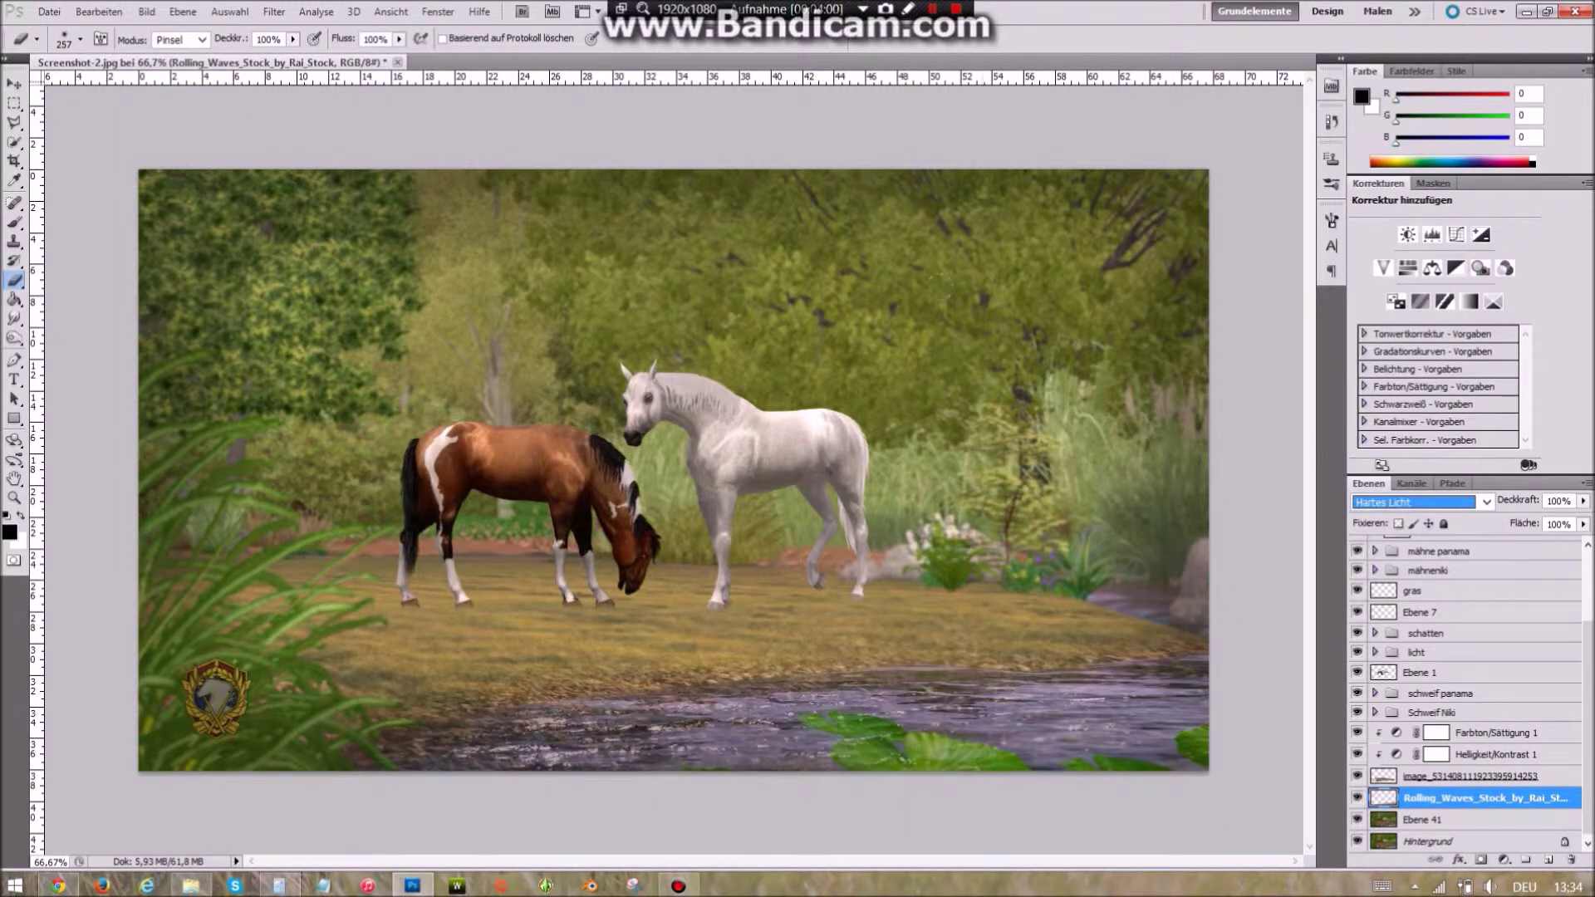
drag(1582, 501, 1554, 520)
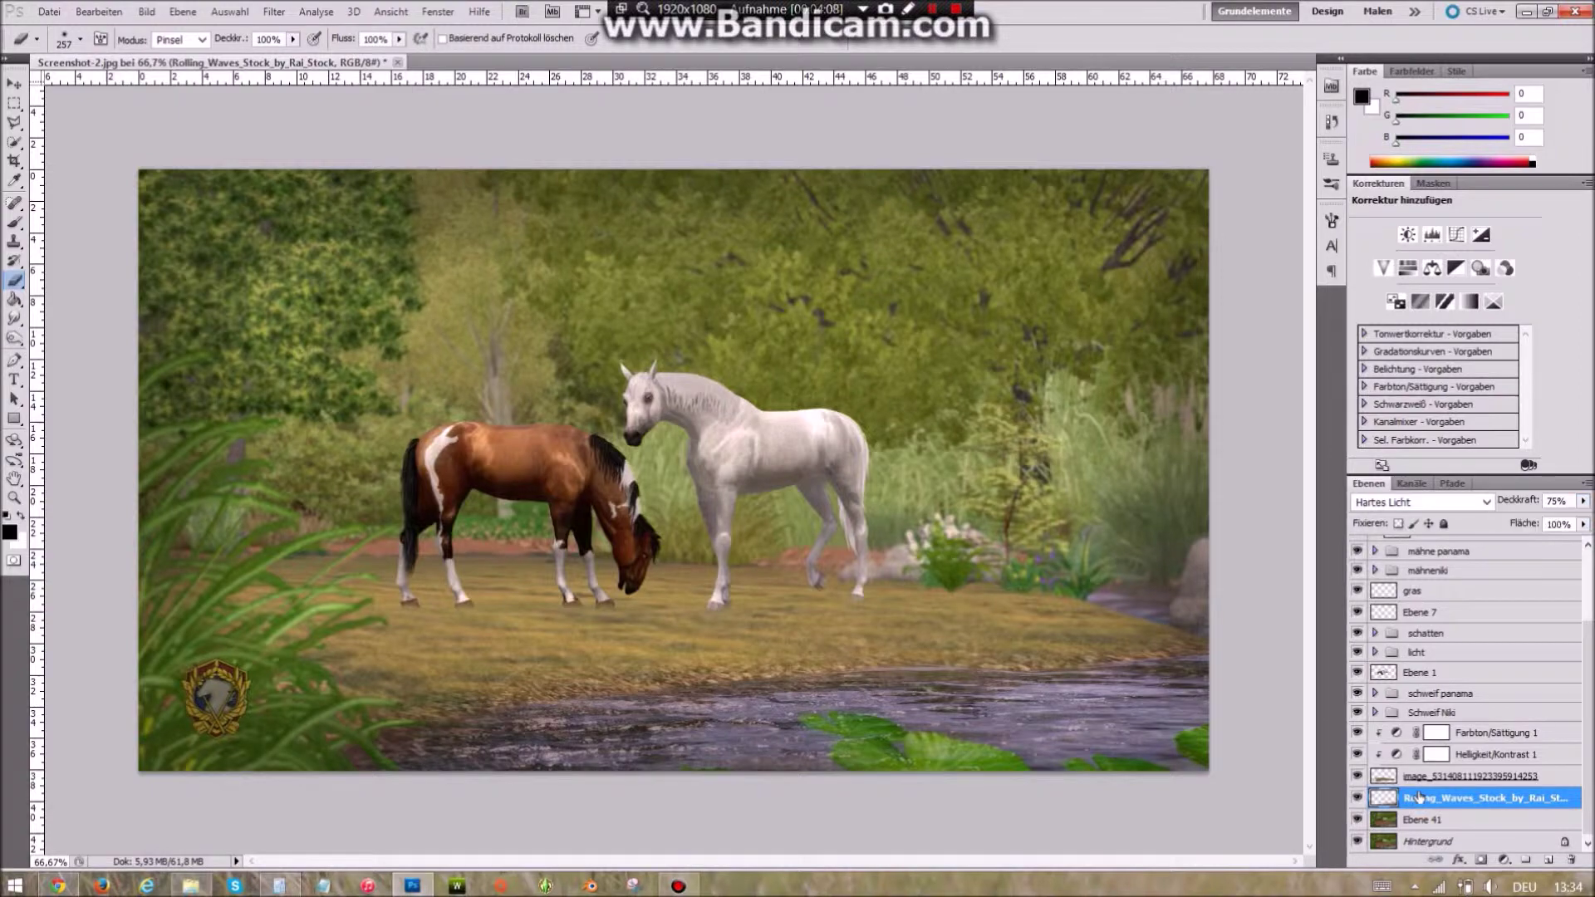
scroll(494, 496, up, 2)
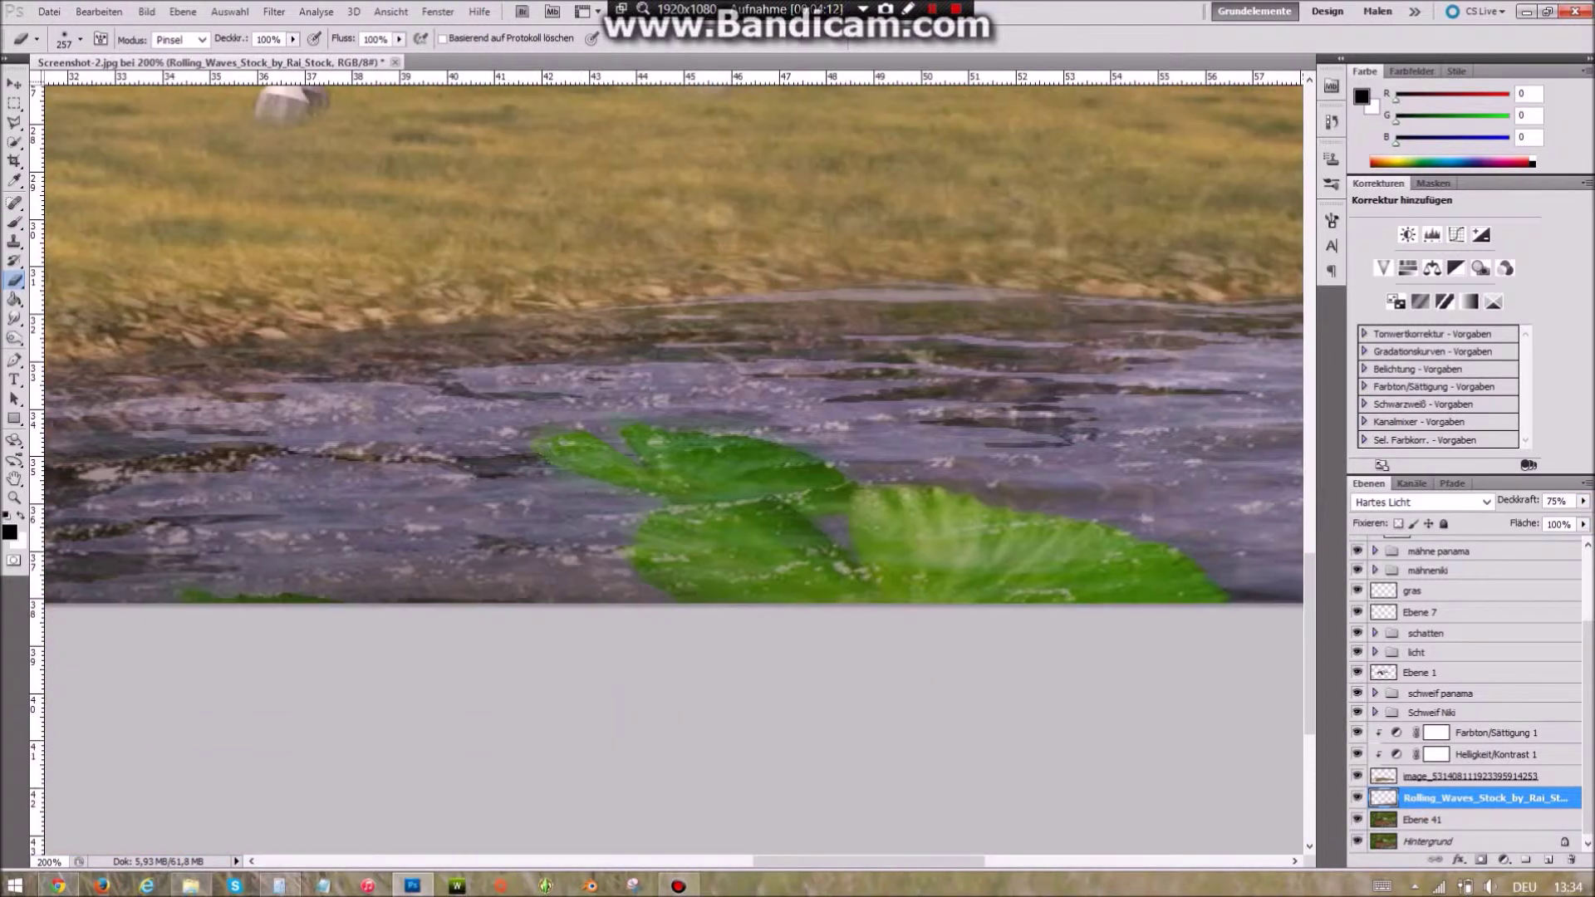
click(80, 39)
key(Return)
- Erase the water from the leaves with an 18 px, then 12 px eraser, and fit the view
click(65, 42)
double_click(166, 158)
drag(548, 440, 748, 453)
click(65, 39)
double_click(138, 182)
mouse_move(710, 454)
mouse_down()
mouse_move(656, 532)
mouse_move(689, 582)
mouse_move(756, 565)
mouse_move(782, 515)
mouse_move(876, 591)
mouse_up()
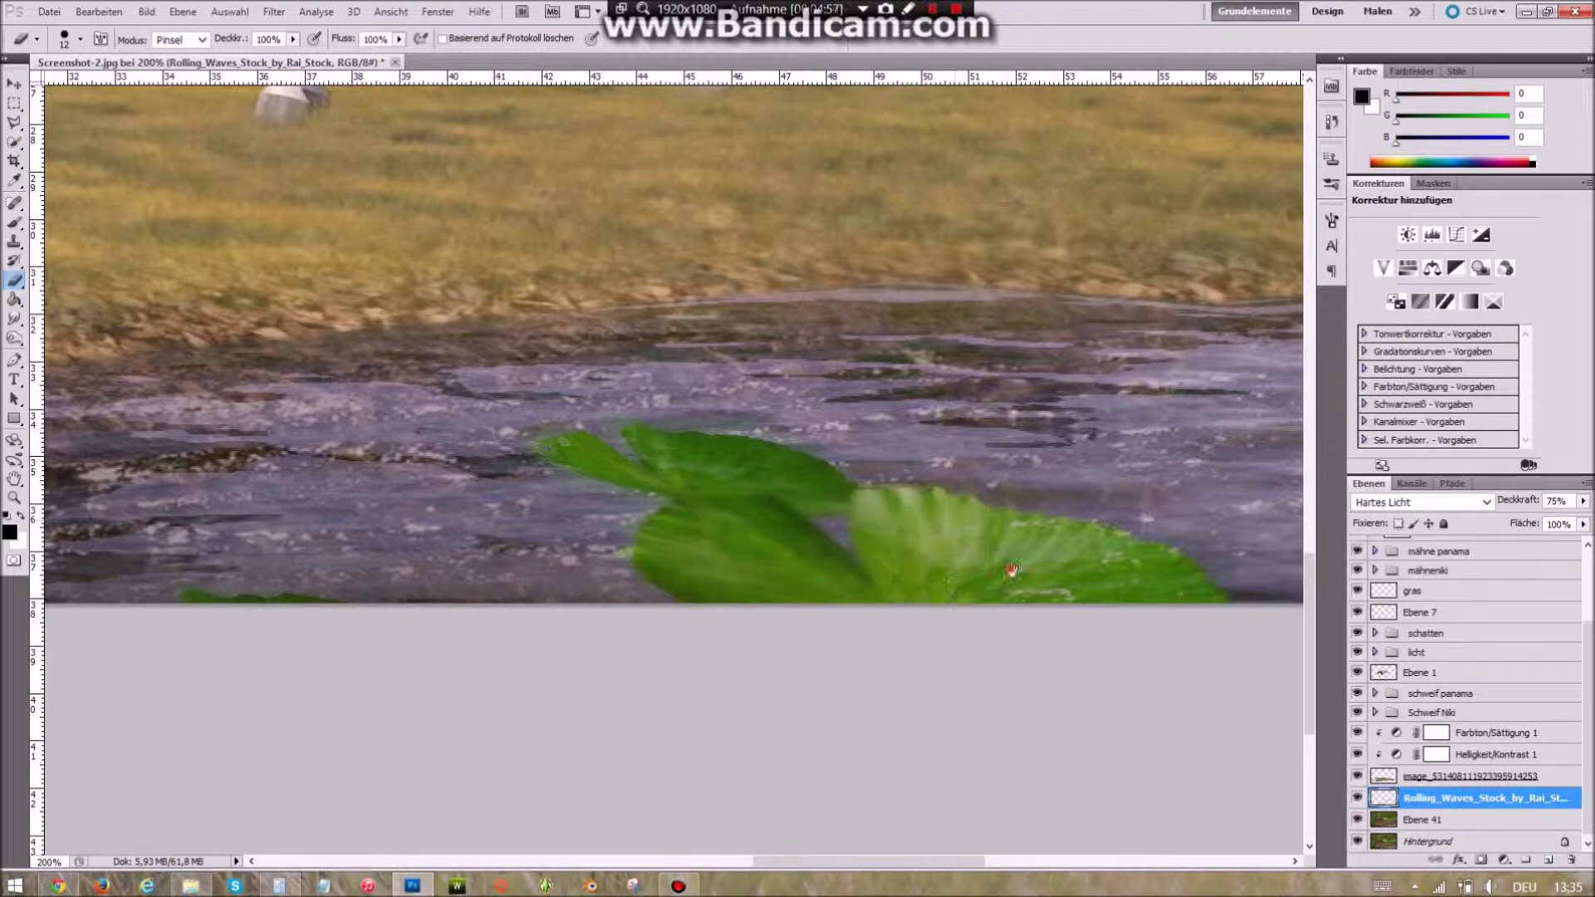
drag(1038, 525, 893, 516)
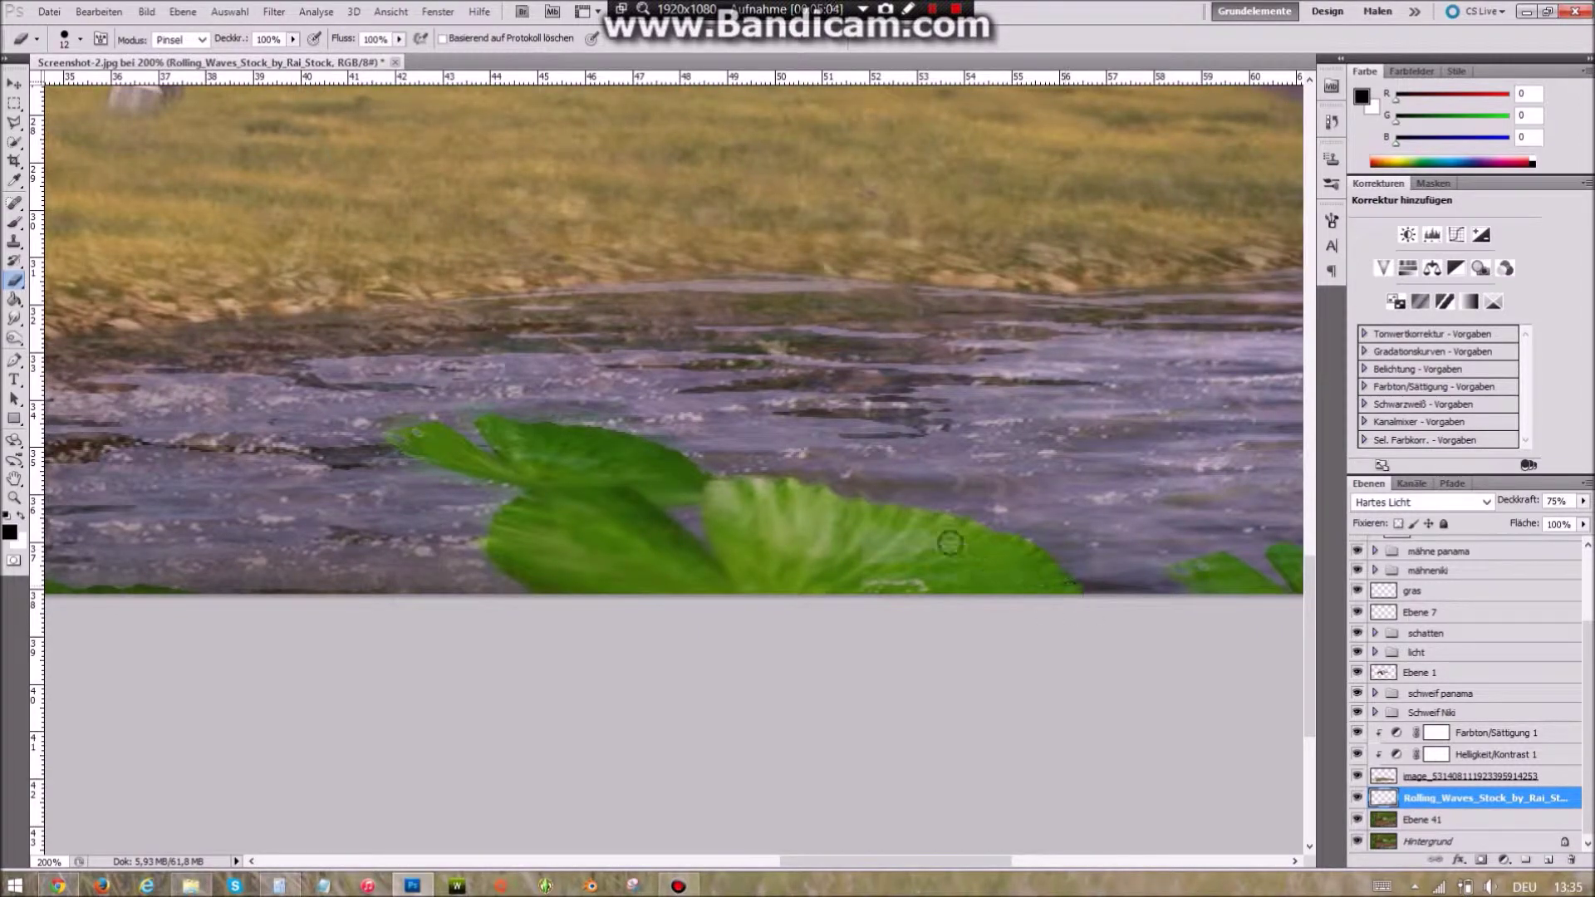
drag(1205, 574, 753, 553)
drag(854, 570, 962, 561)
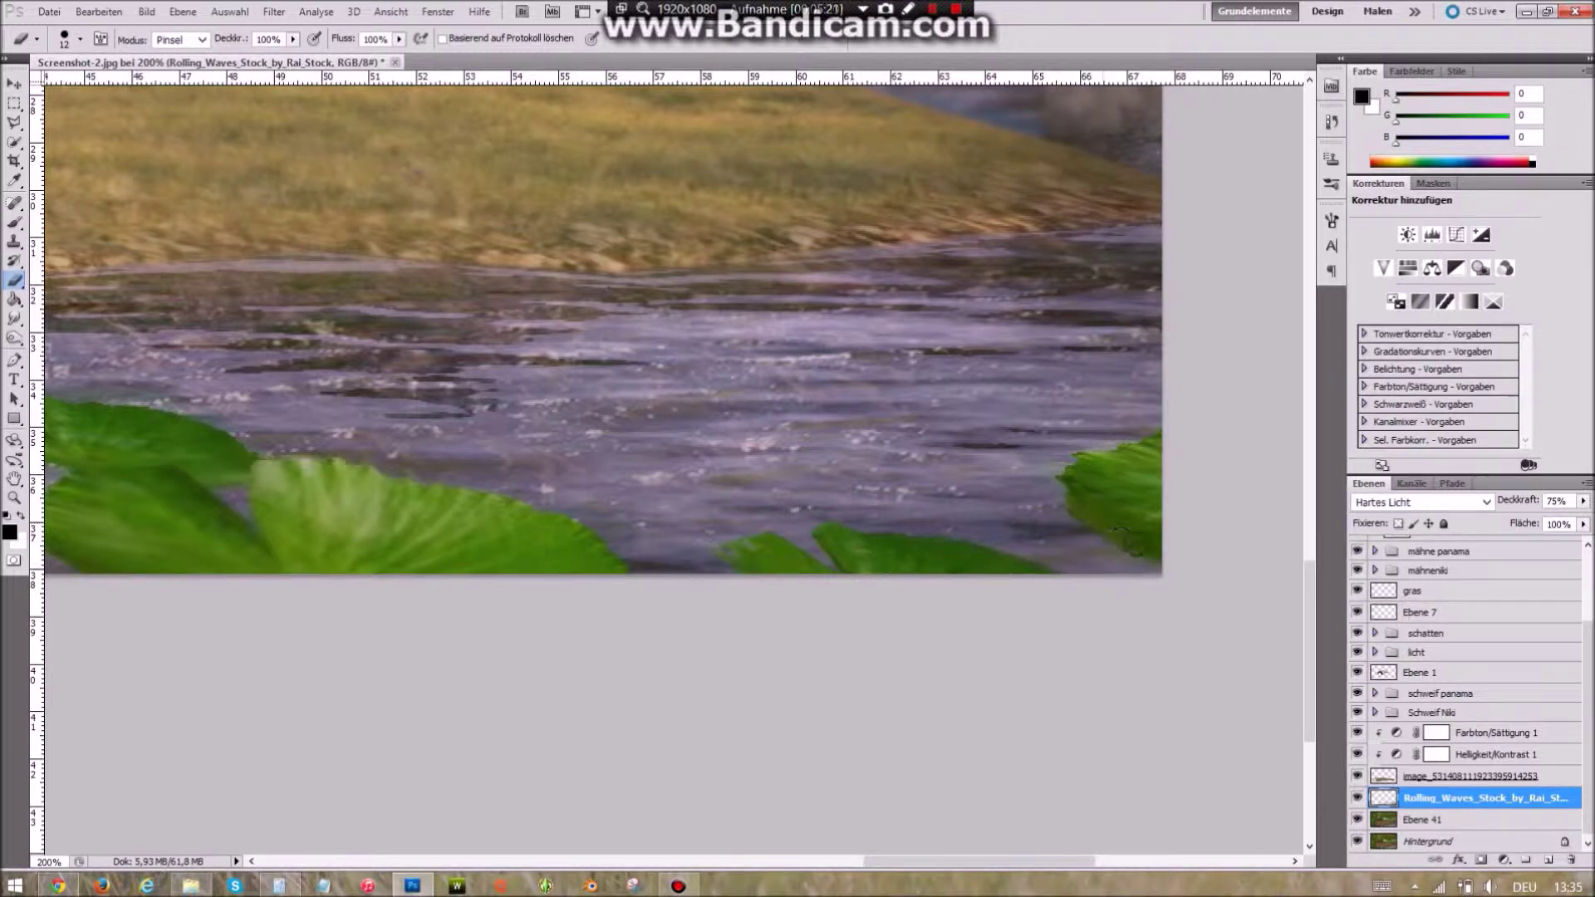
key(ctrl+minus)
key(ctrl+minus)
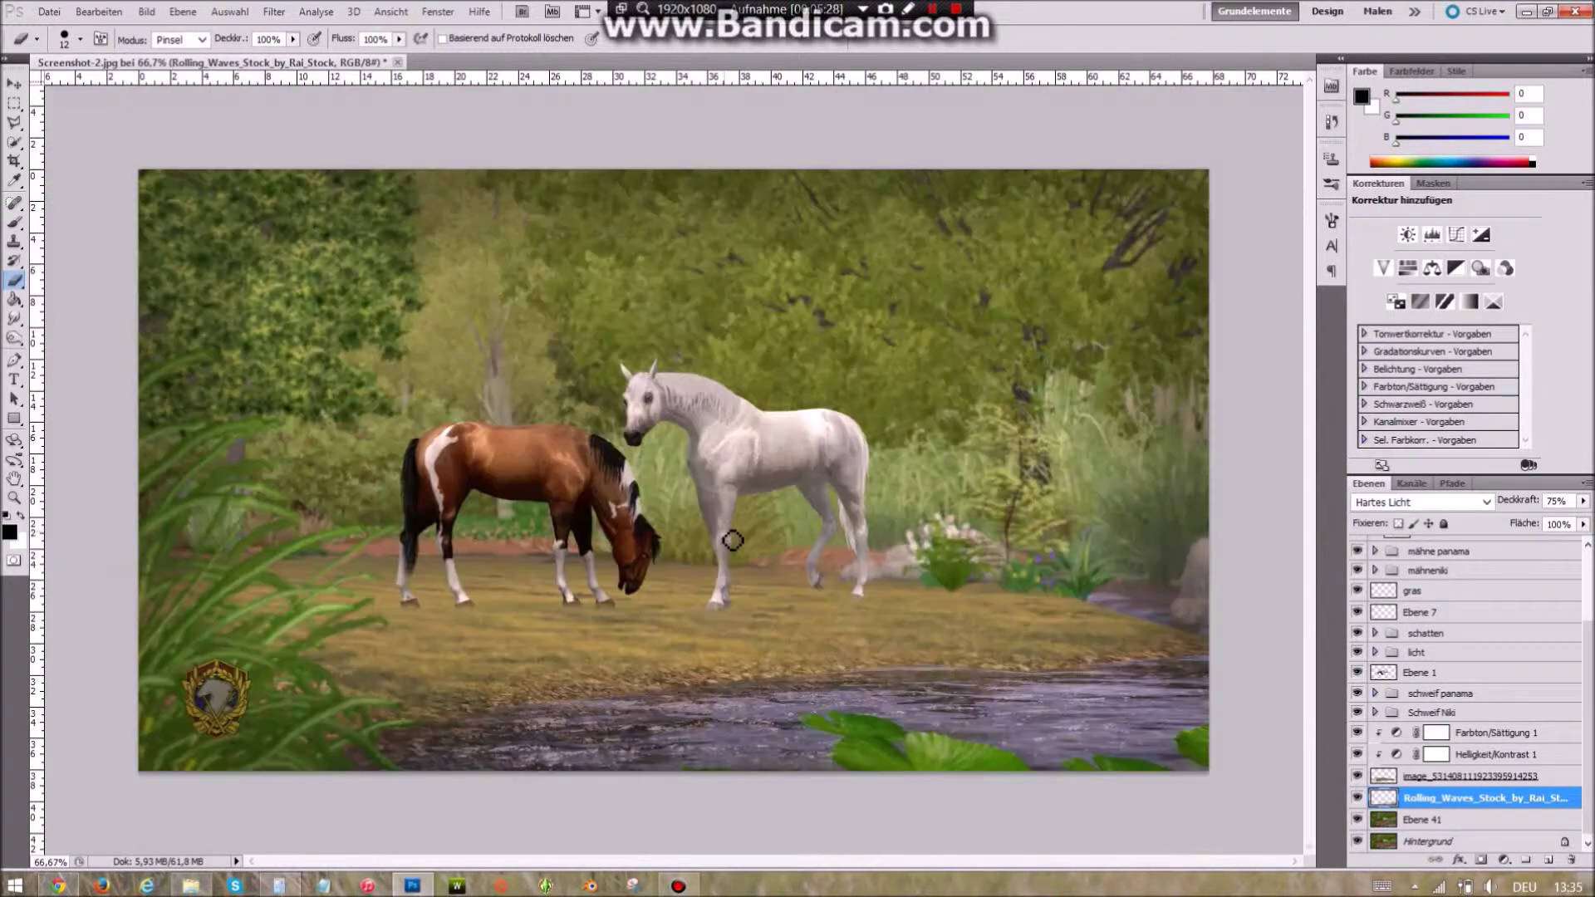
- Repaint the selected leaves on a new layer with a 41 px brush at 67% opacity
ctrl+click(1383, 797)
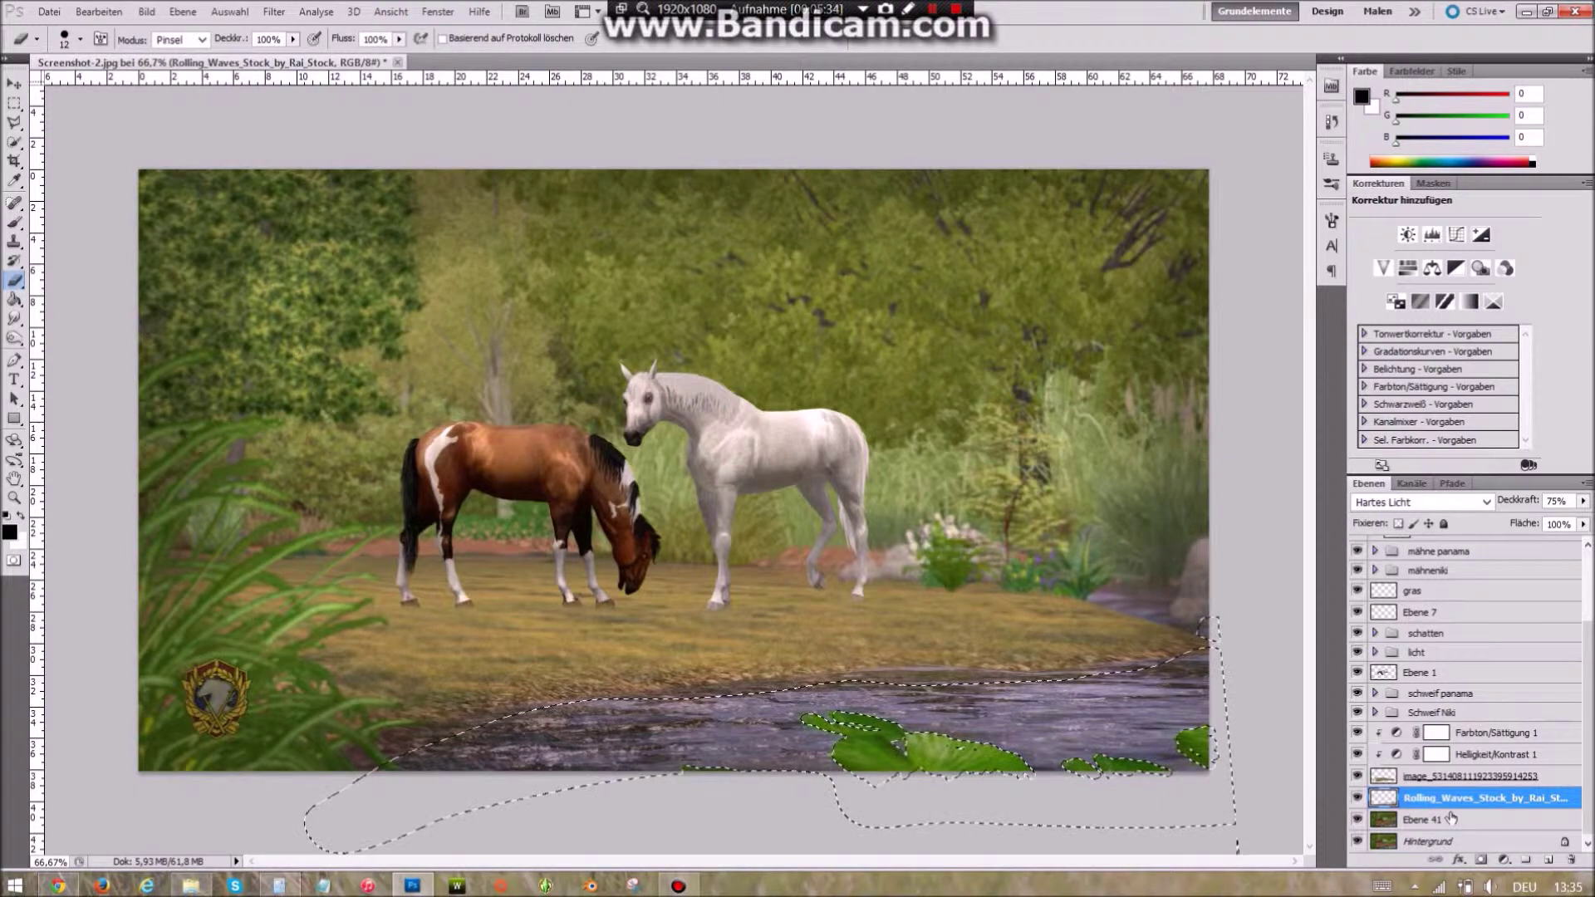
click(1548, 860)
click(15, 222)
click(80, 39)
double_click(62, 178)
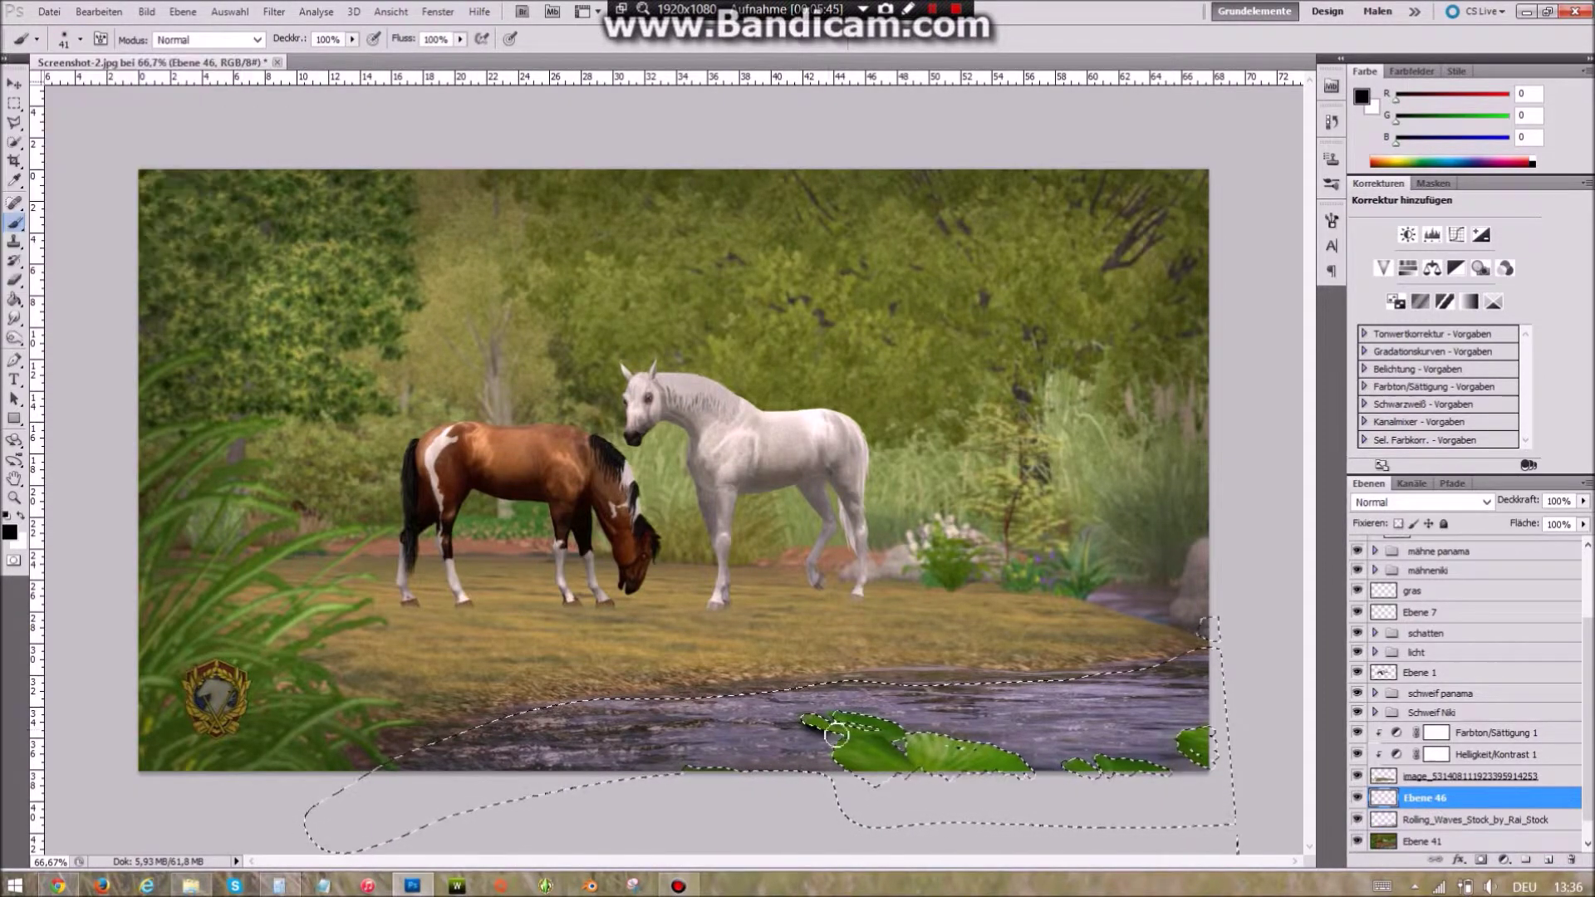
click(886, 738)
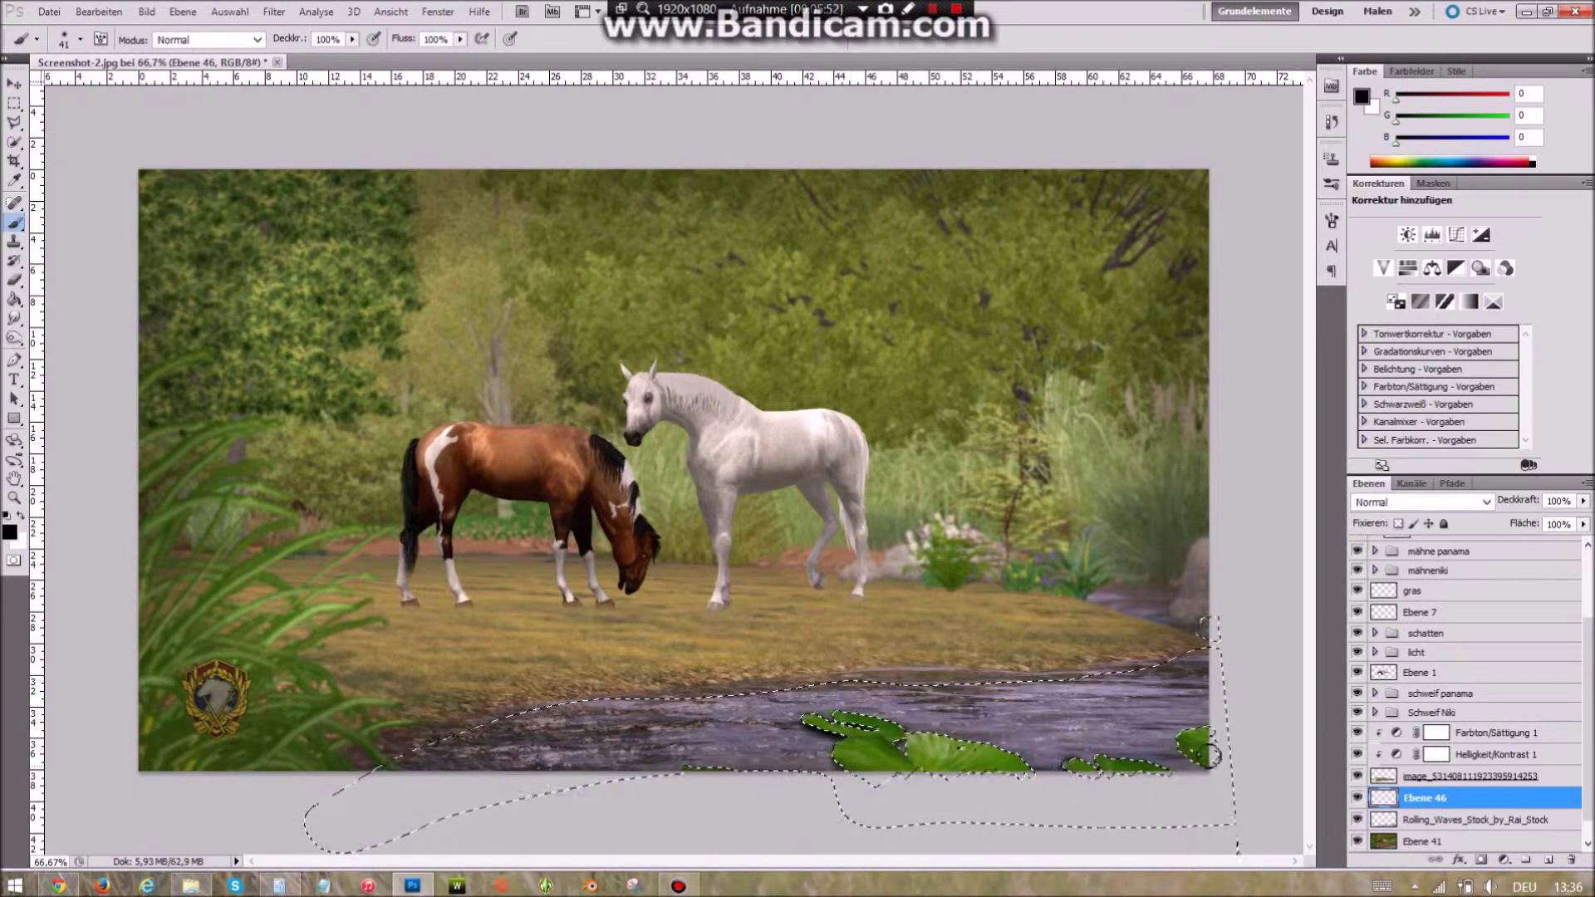
key(m)
key(ctrl+d)
drag(1583, 501, 1556, 528)
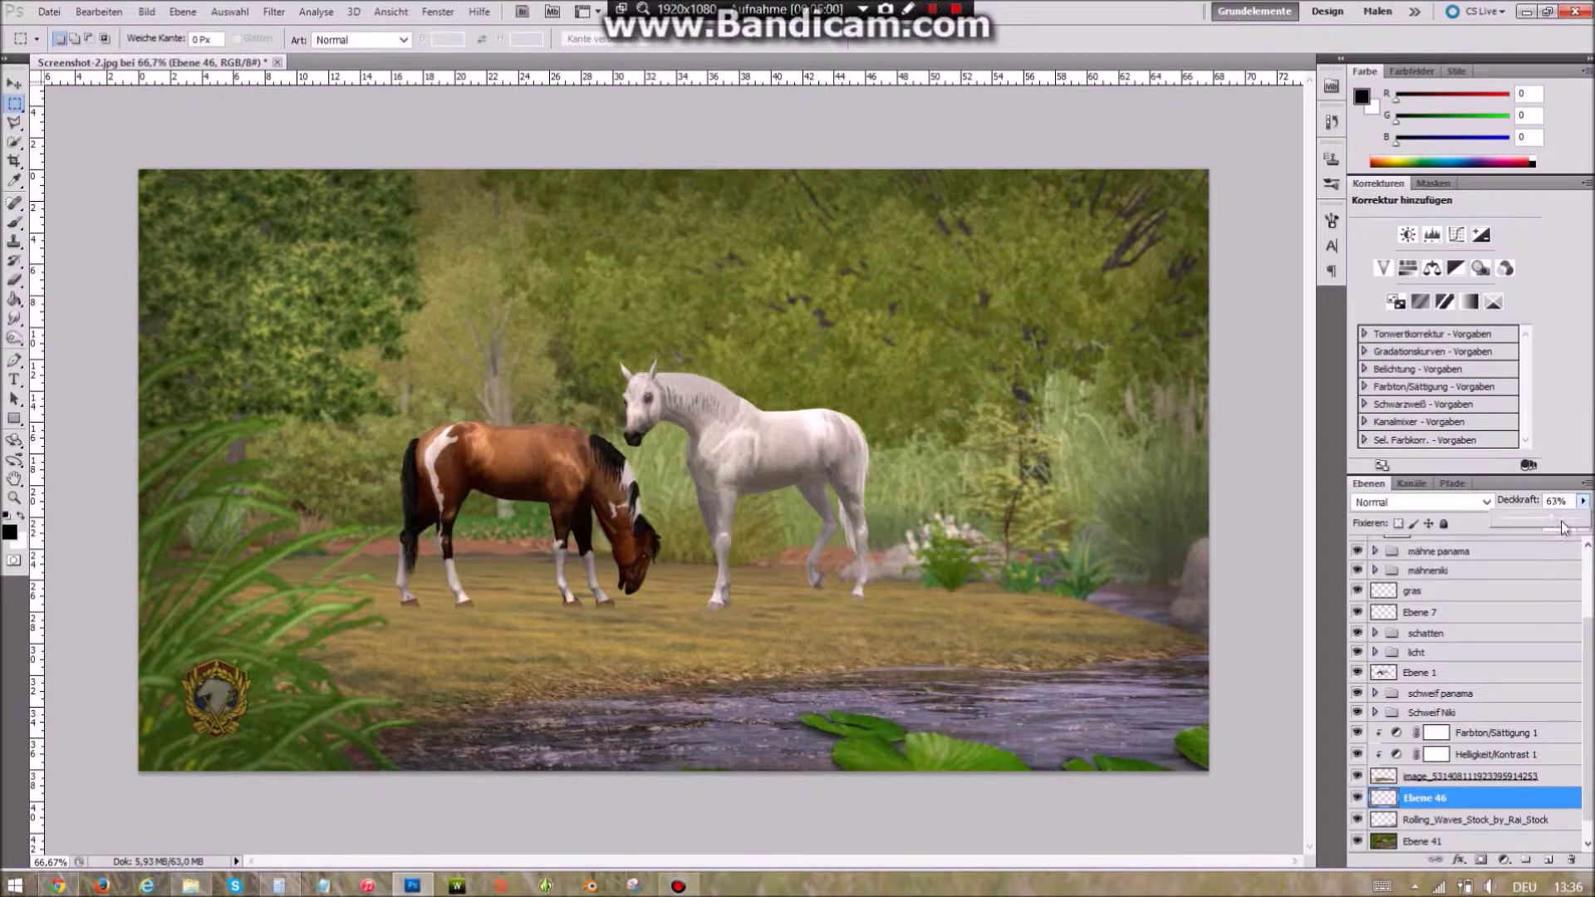
- Create Gruppe 2 with a new empty Ebene 47 and choose a pale yellow colour
scroll(1588, 586, up, 5)
click(1428, 565)
click(1549, 860)
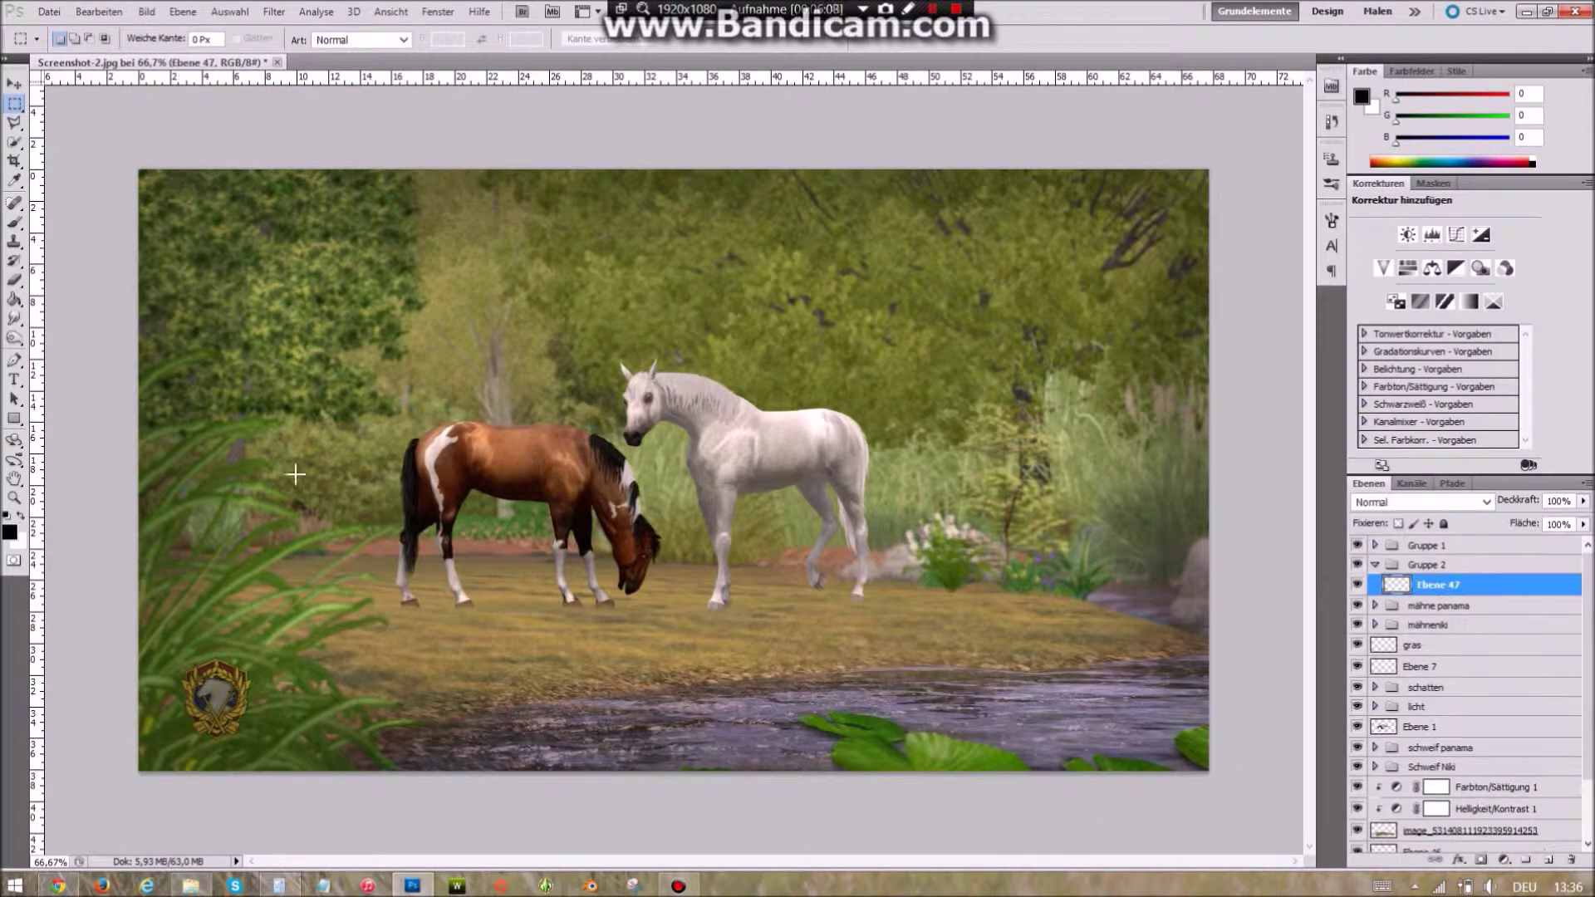
key(x)
key(i)
click(1361, 97)
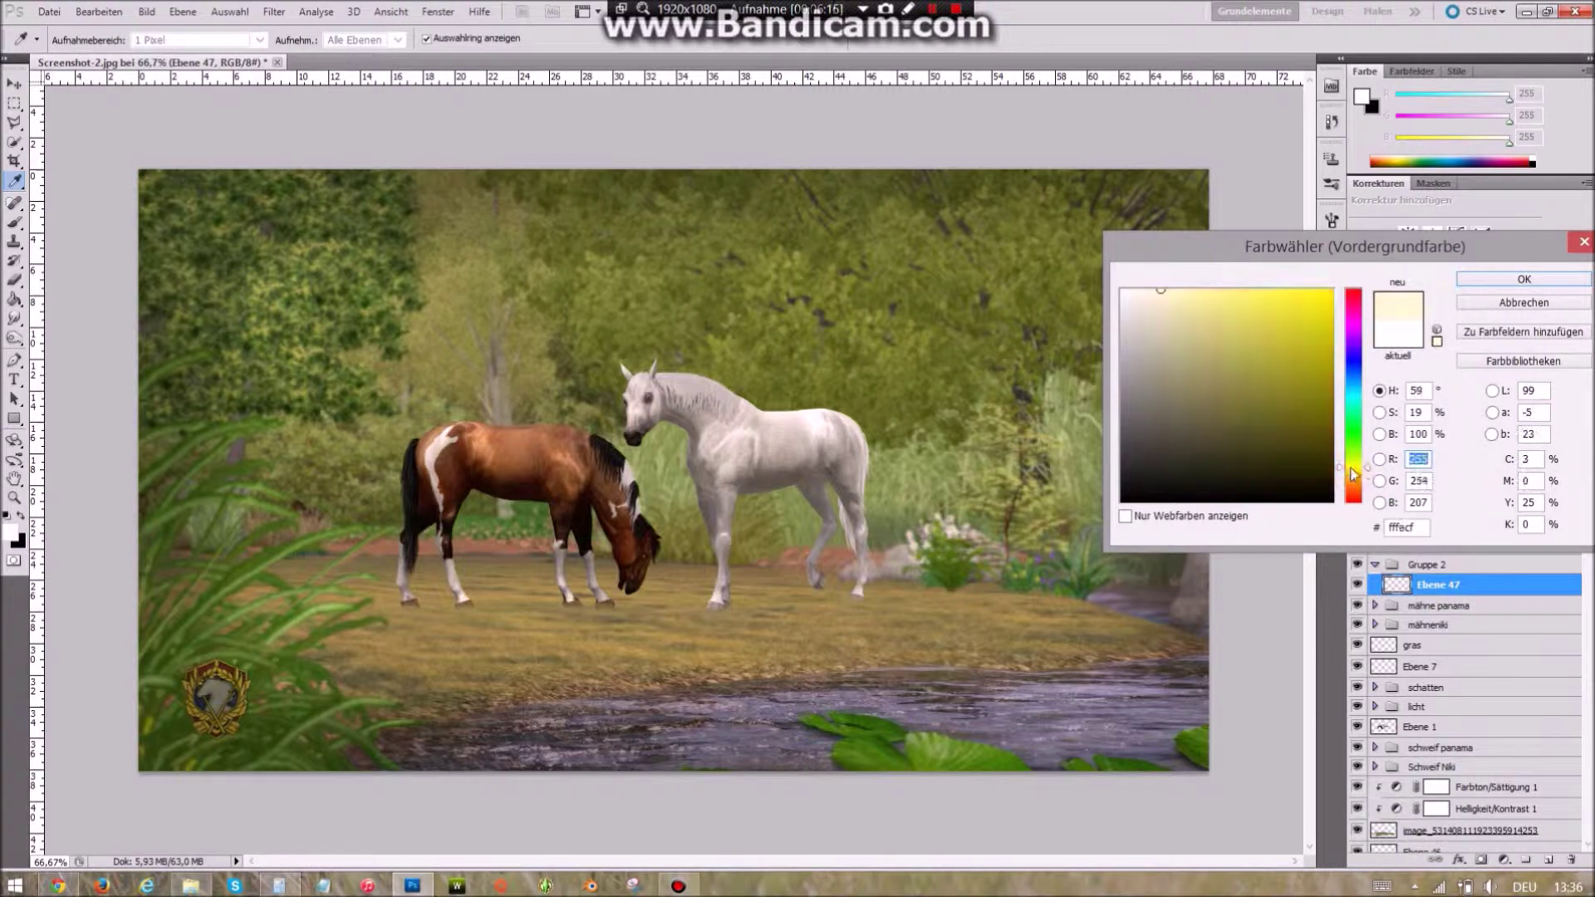
click(1514, 280)
- Start a Pen path from the right edge to the top-left, removing misplaced anchors
key(m)
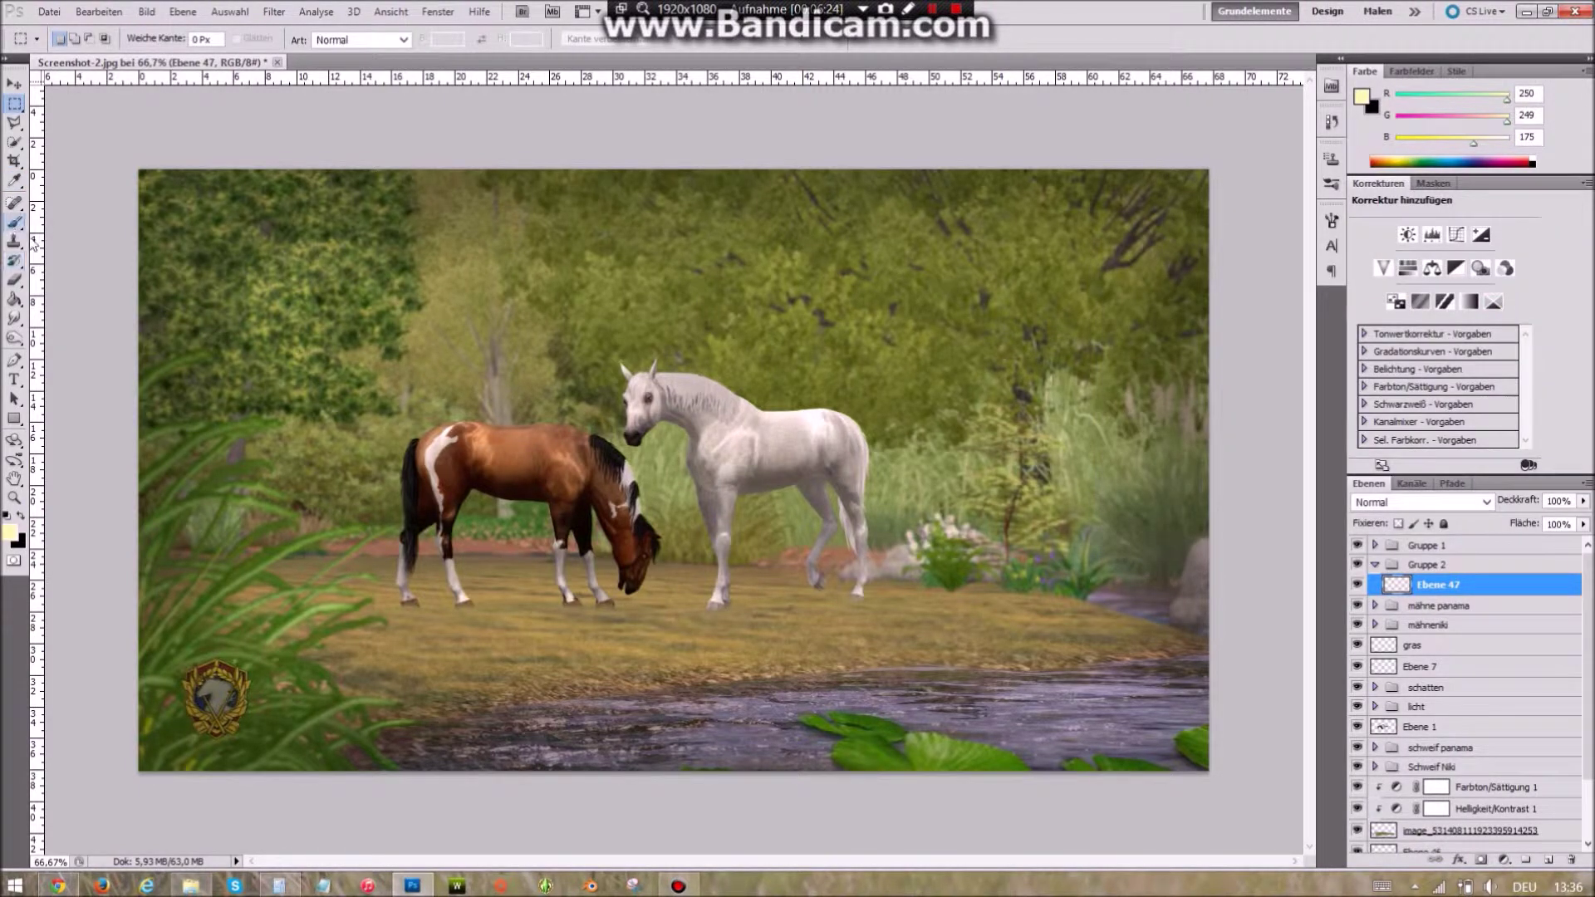
click(14, 356)
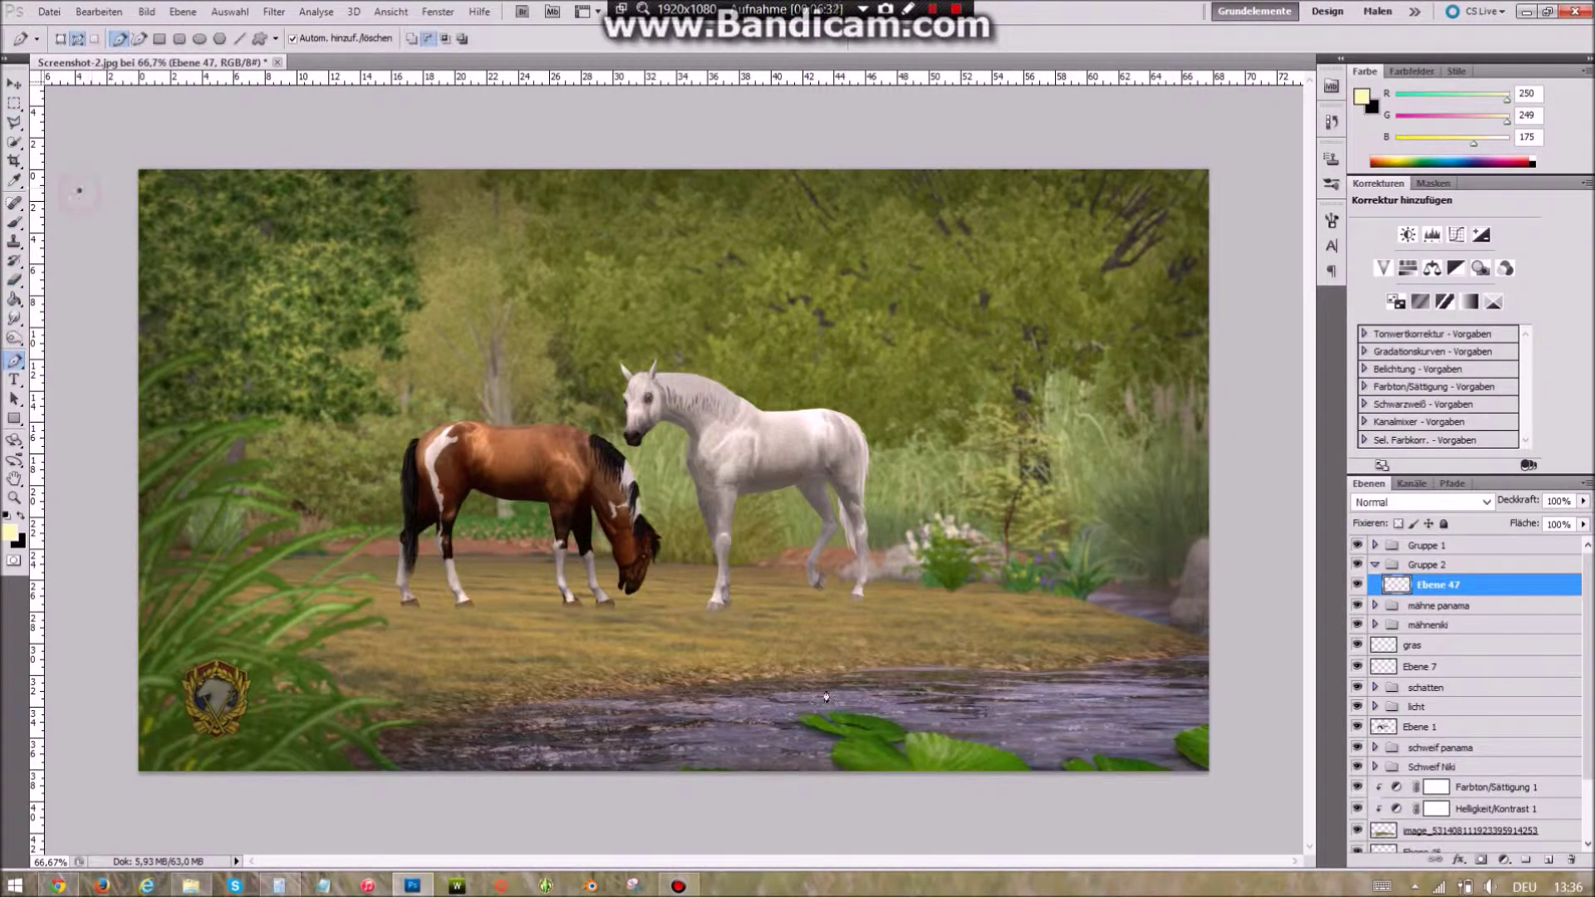
click(1242, 634)
click(160, 130)
click(275, 126)
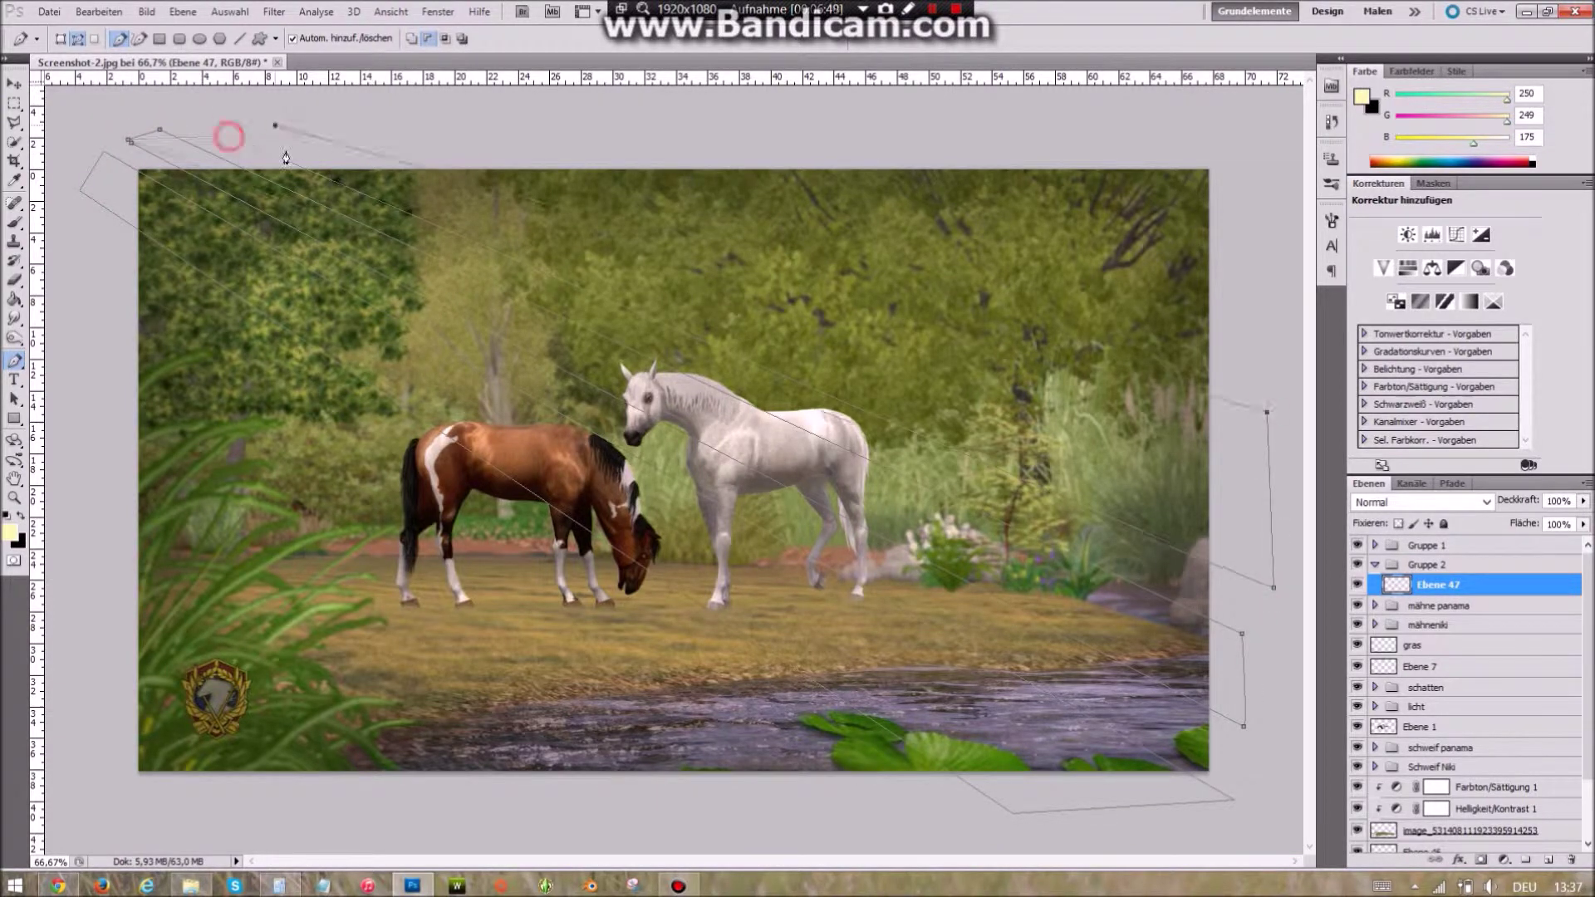
click(275, 125)
click(1265, 420)
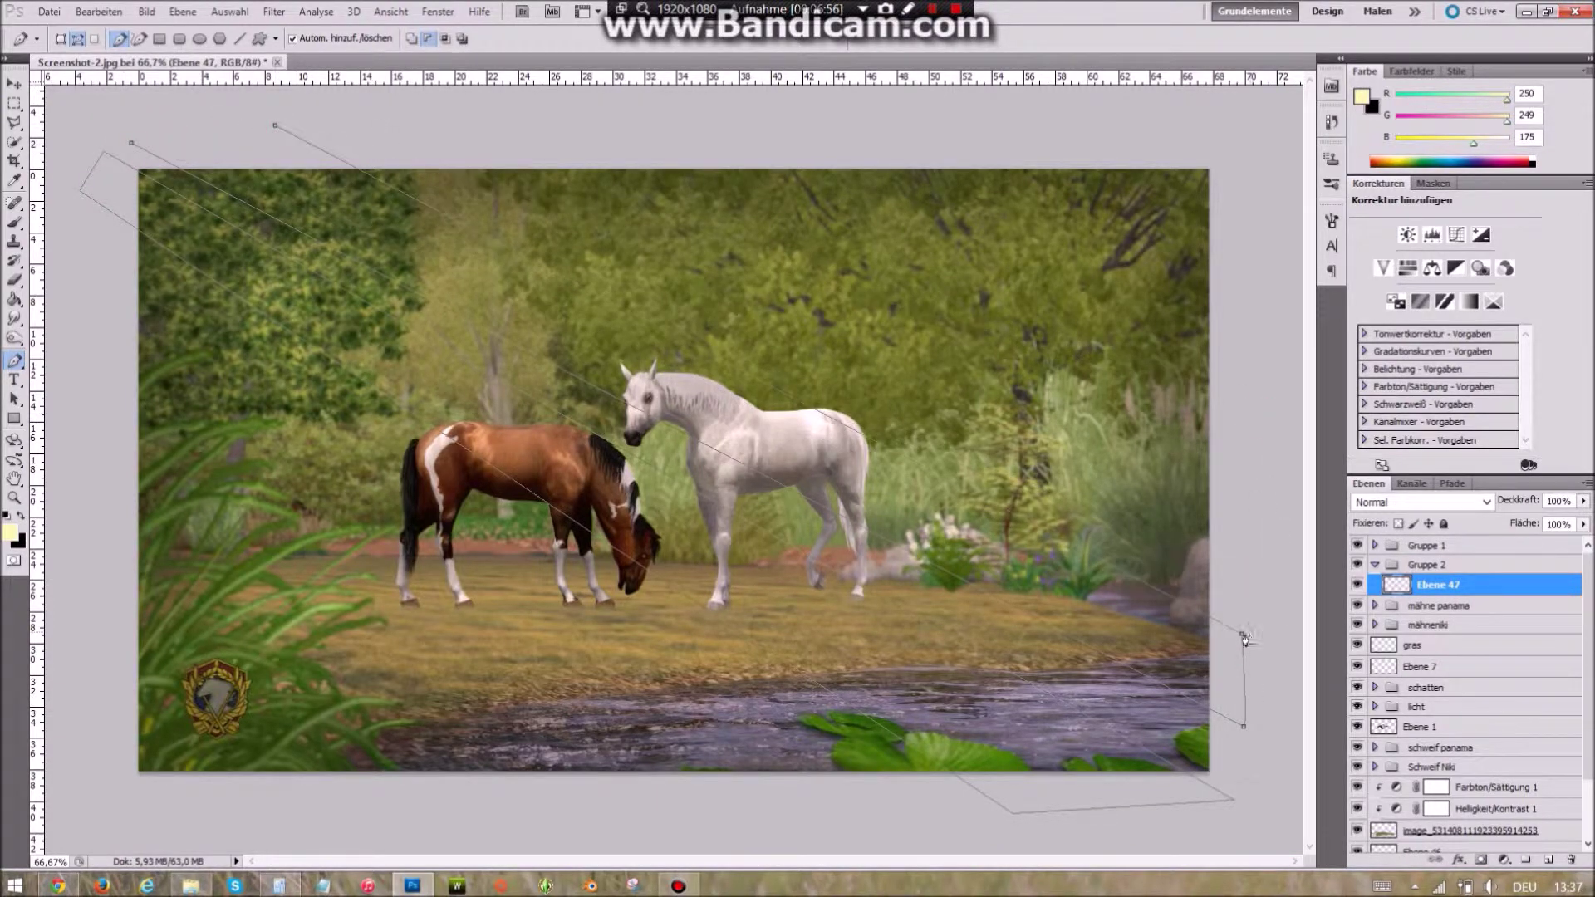
click(271, 126)
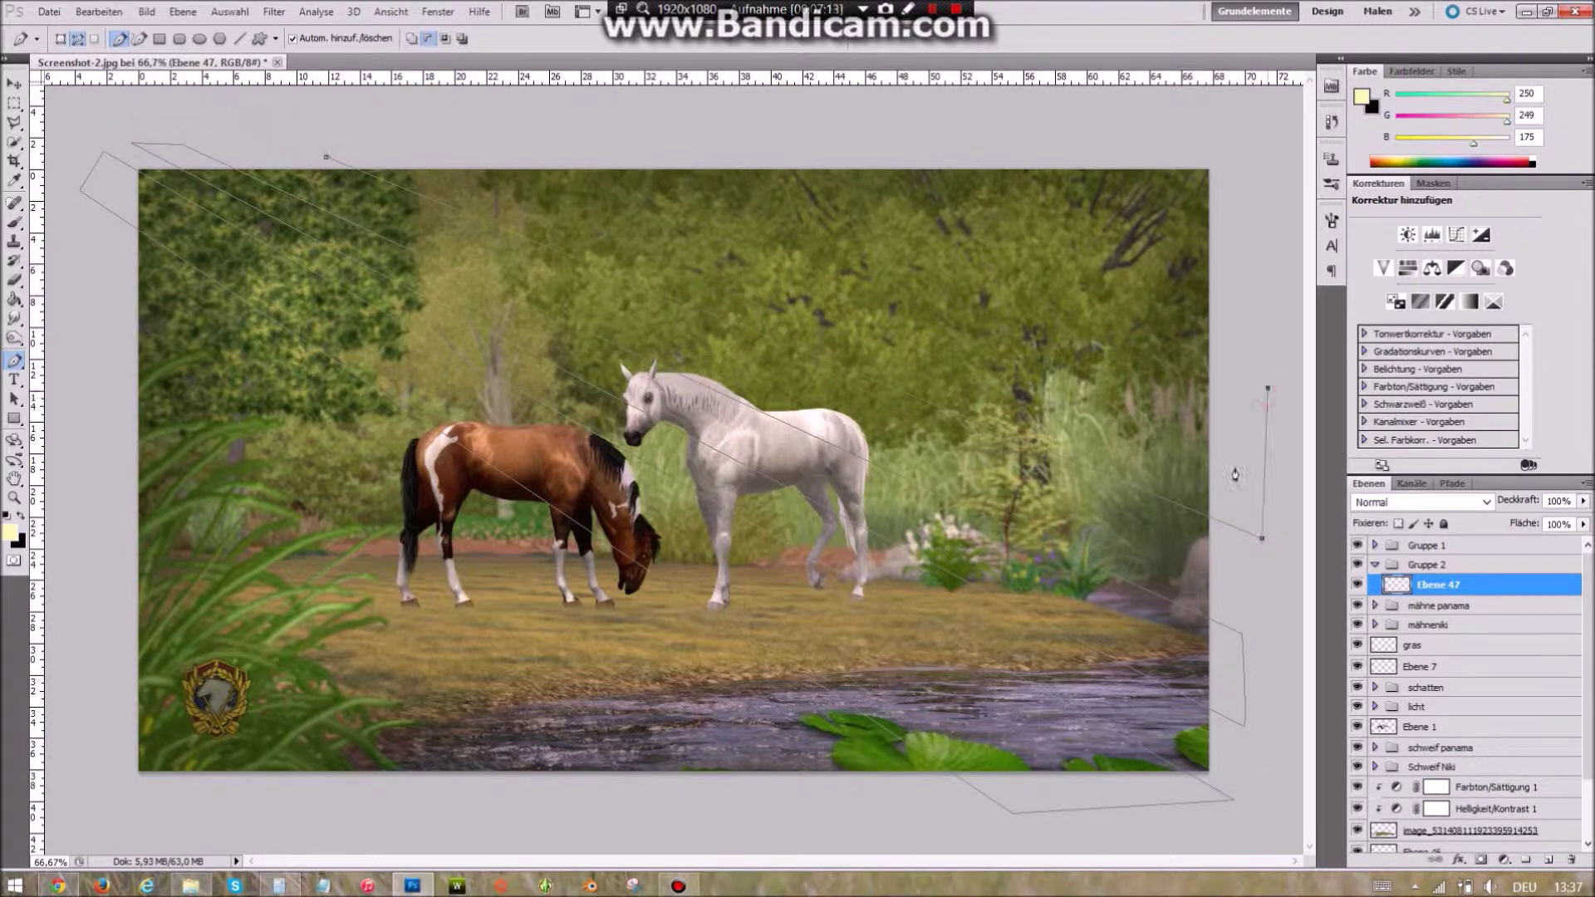
- Add the remaining ray points along the top and right side, closing the path
click(604, 127)
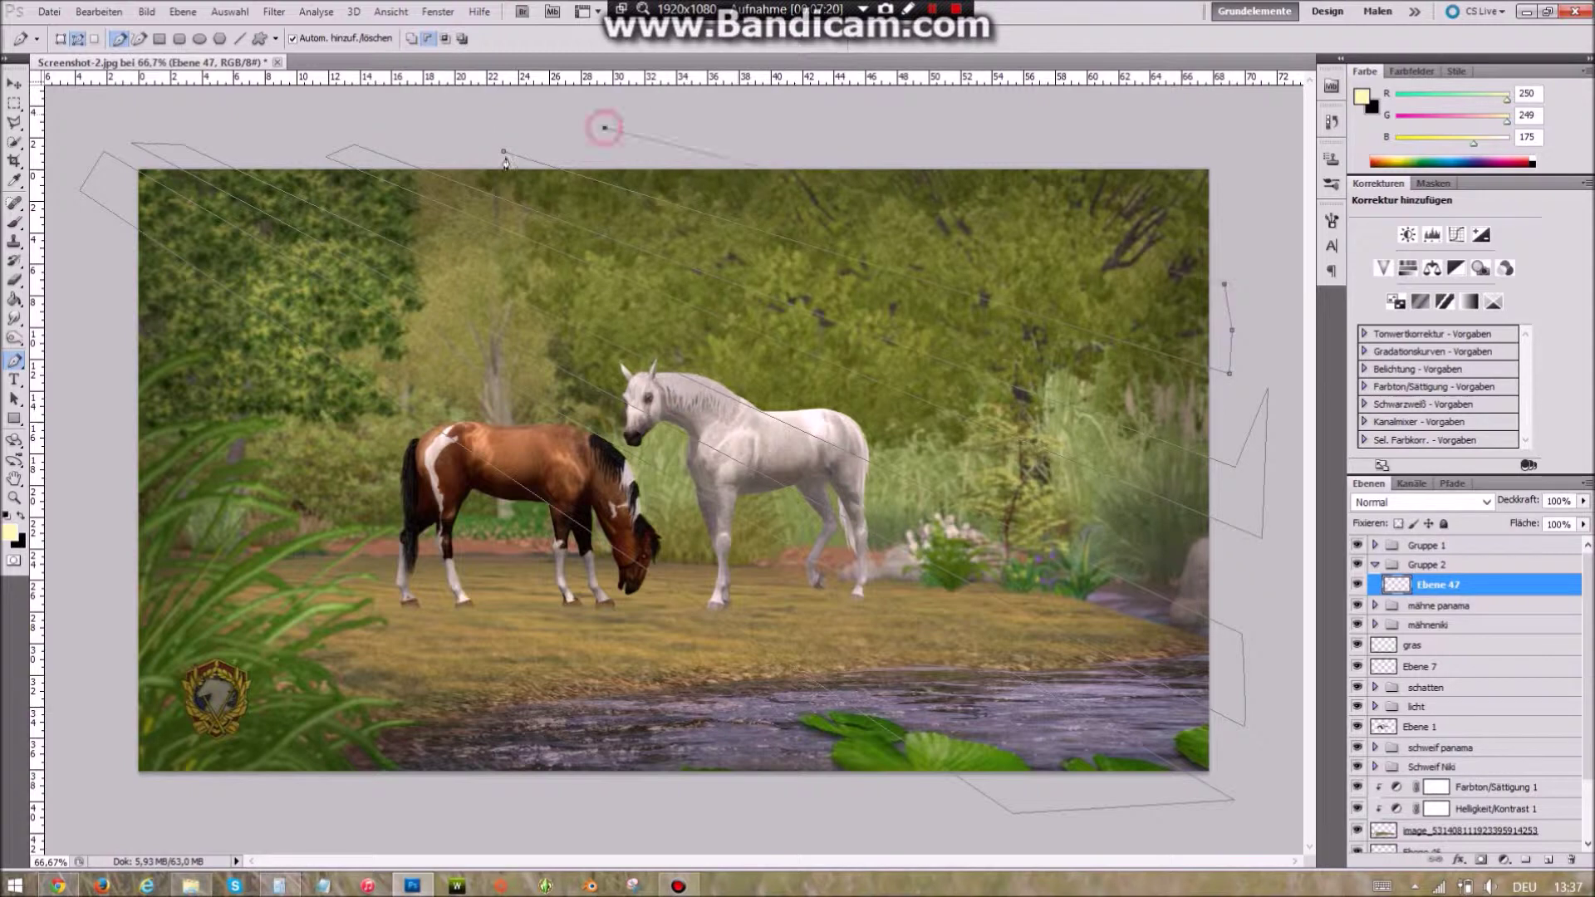
click(1239, 256)
click(1235, 196)
click(1037, 121)
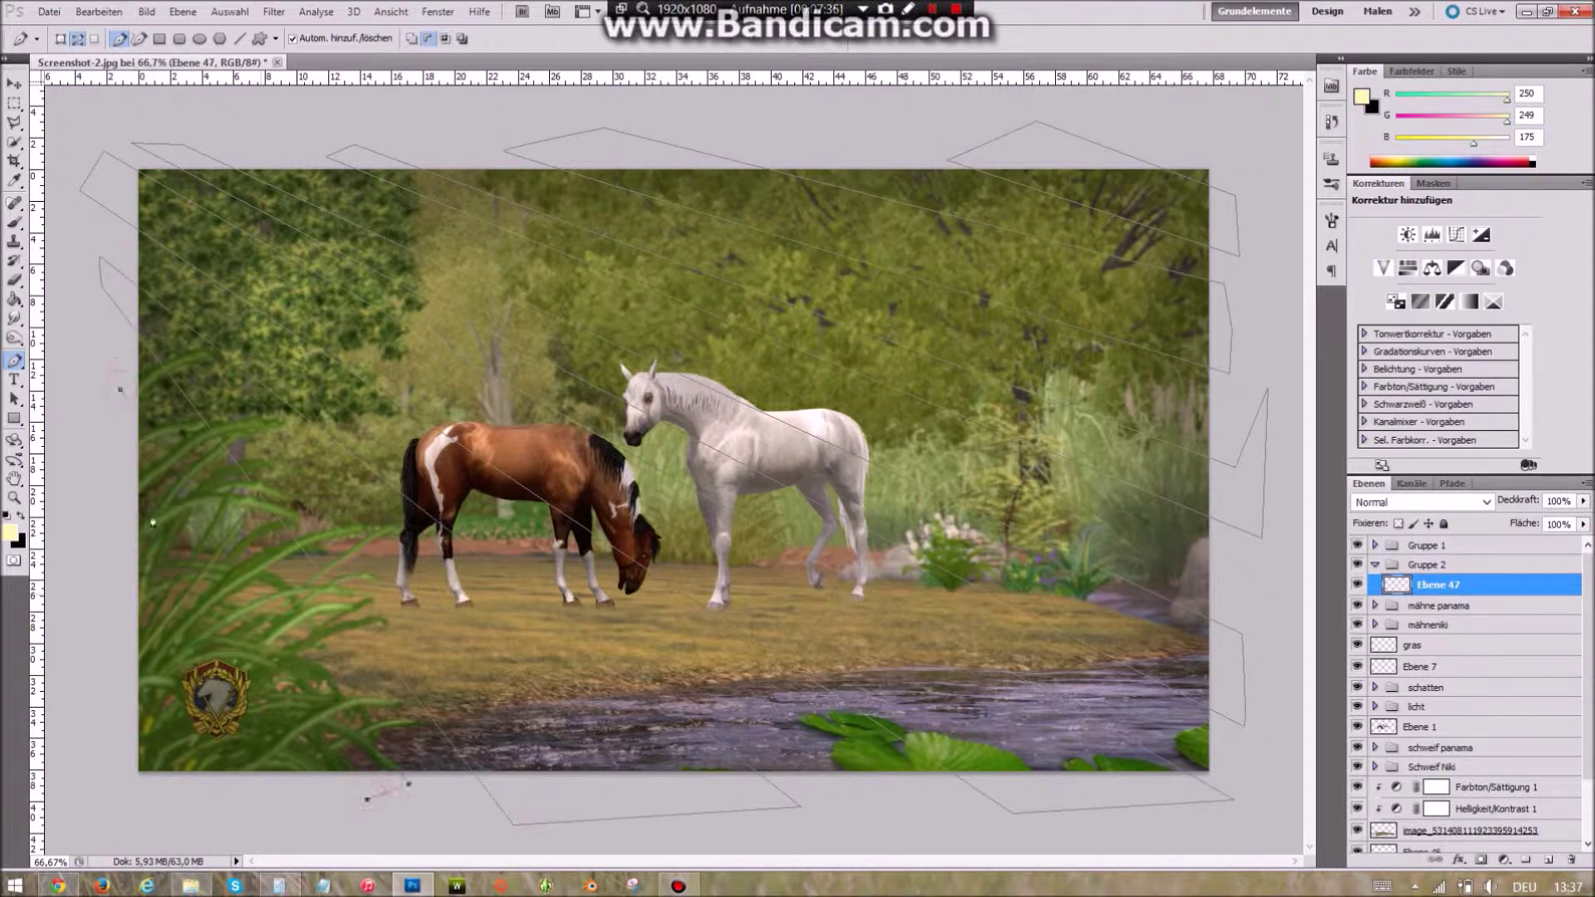
click(139, 140)
- Turn the ray path into a selection, fill it with pale yellow, and deselect
right_click(486, 407)
click(573, 416)
key(Return)
click(230, 11)
key(Escape)
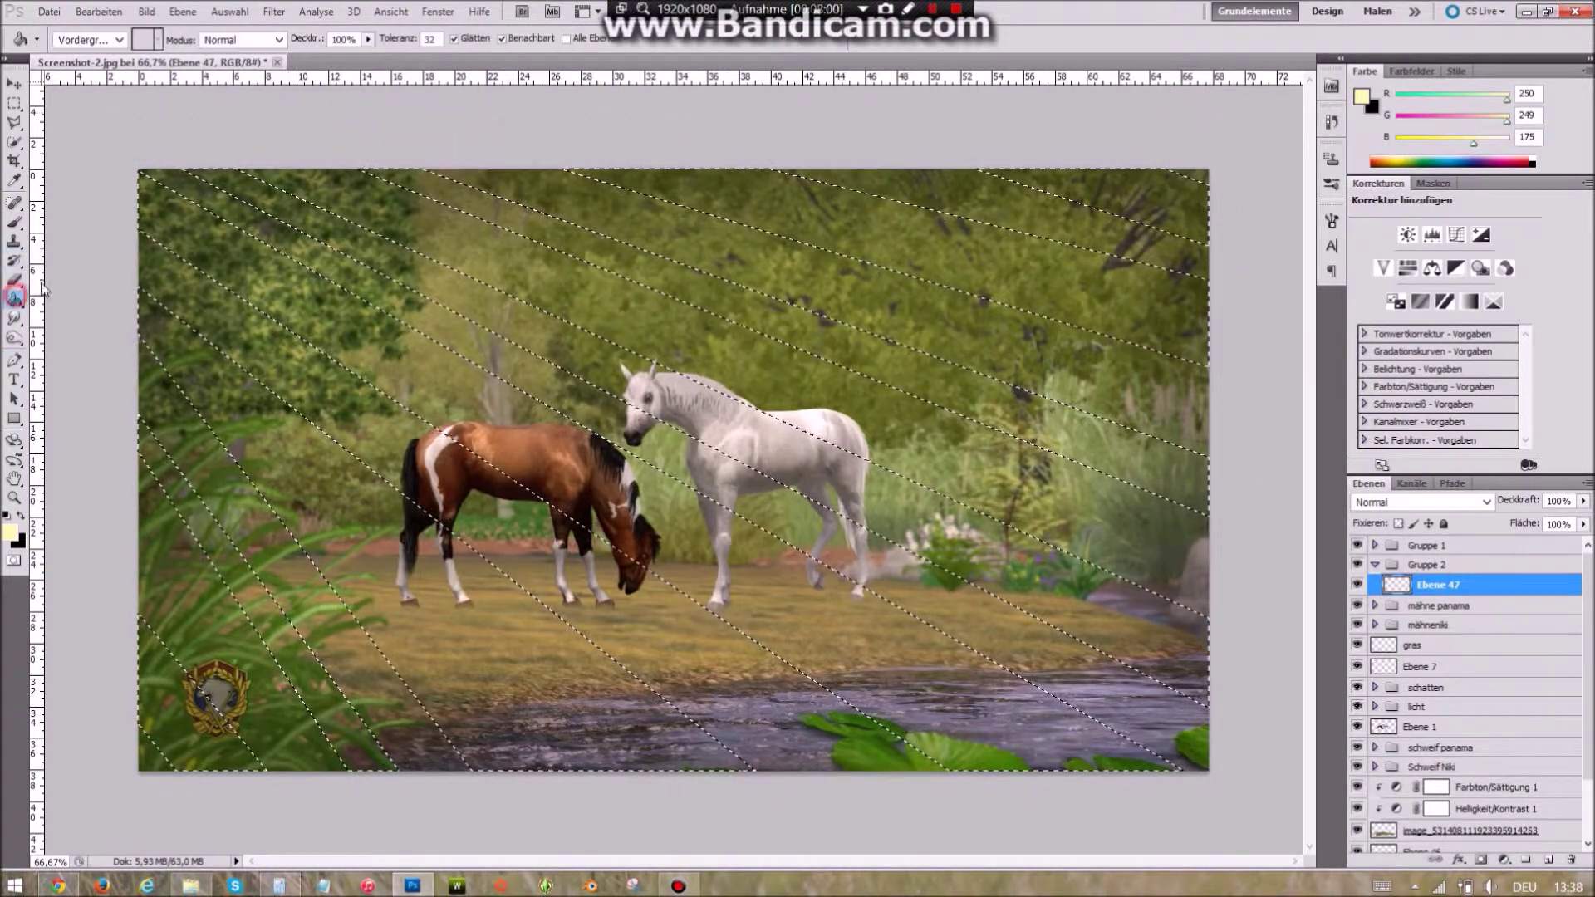
key(alt+BackSpace)
click(10, 532)
click(1212, 286)
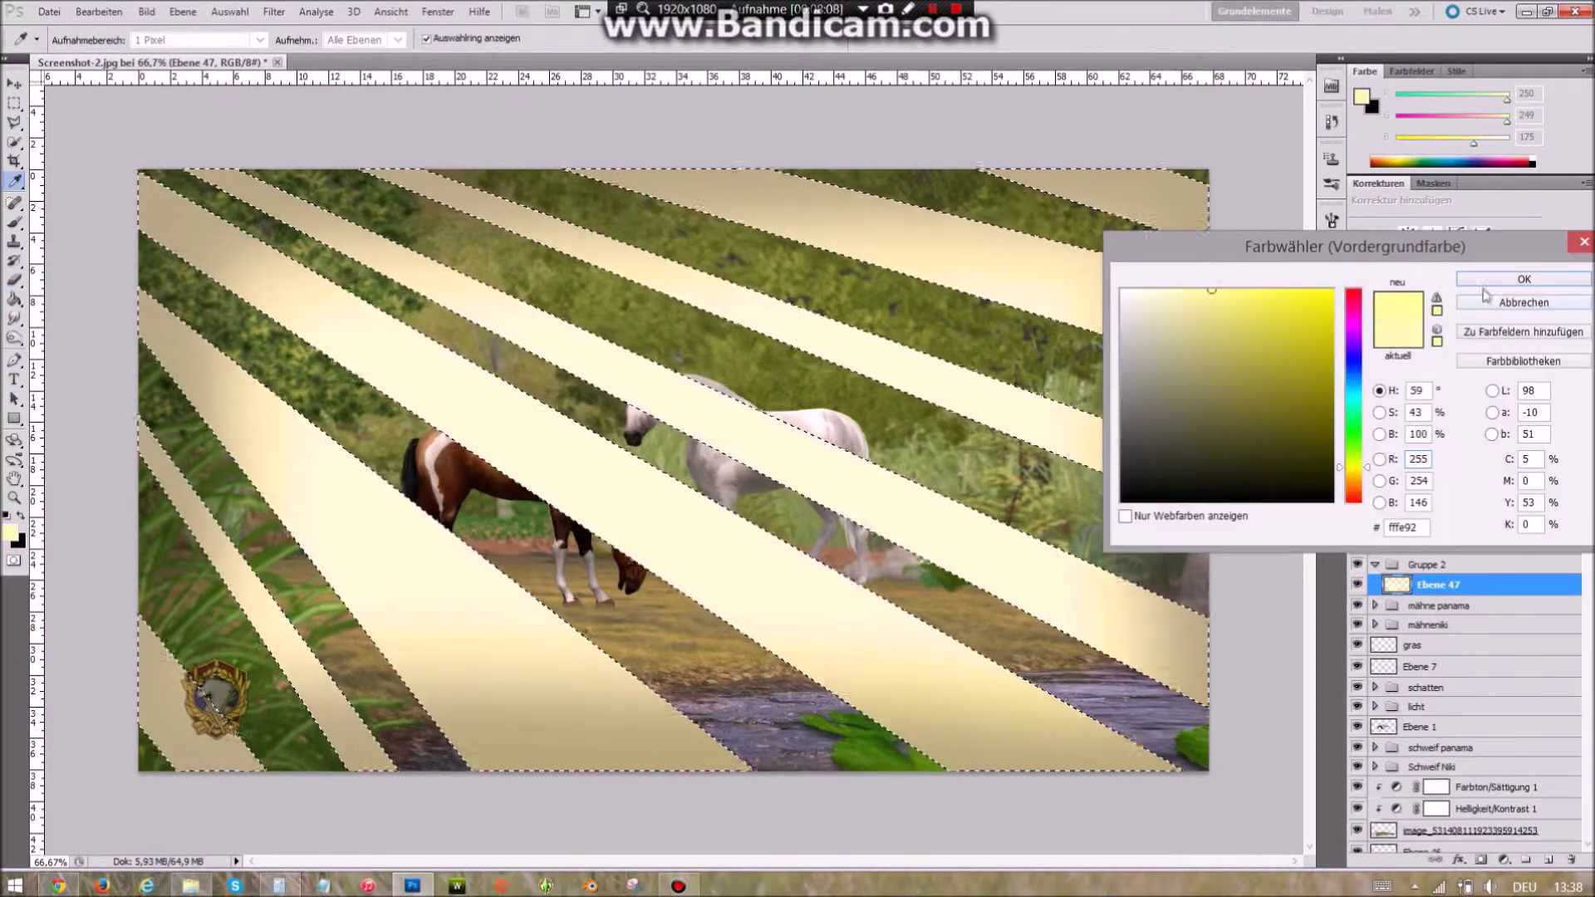
click(1526, 297)
key(ctrl+d)
- Gaussian-blur the rays and blend them as Weiches Licht at 60% opacity
click(14, 103)
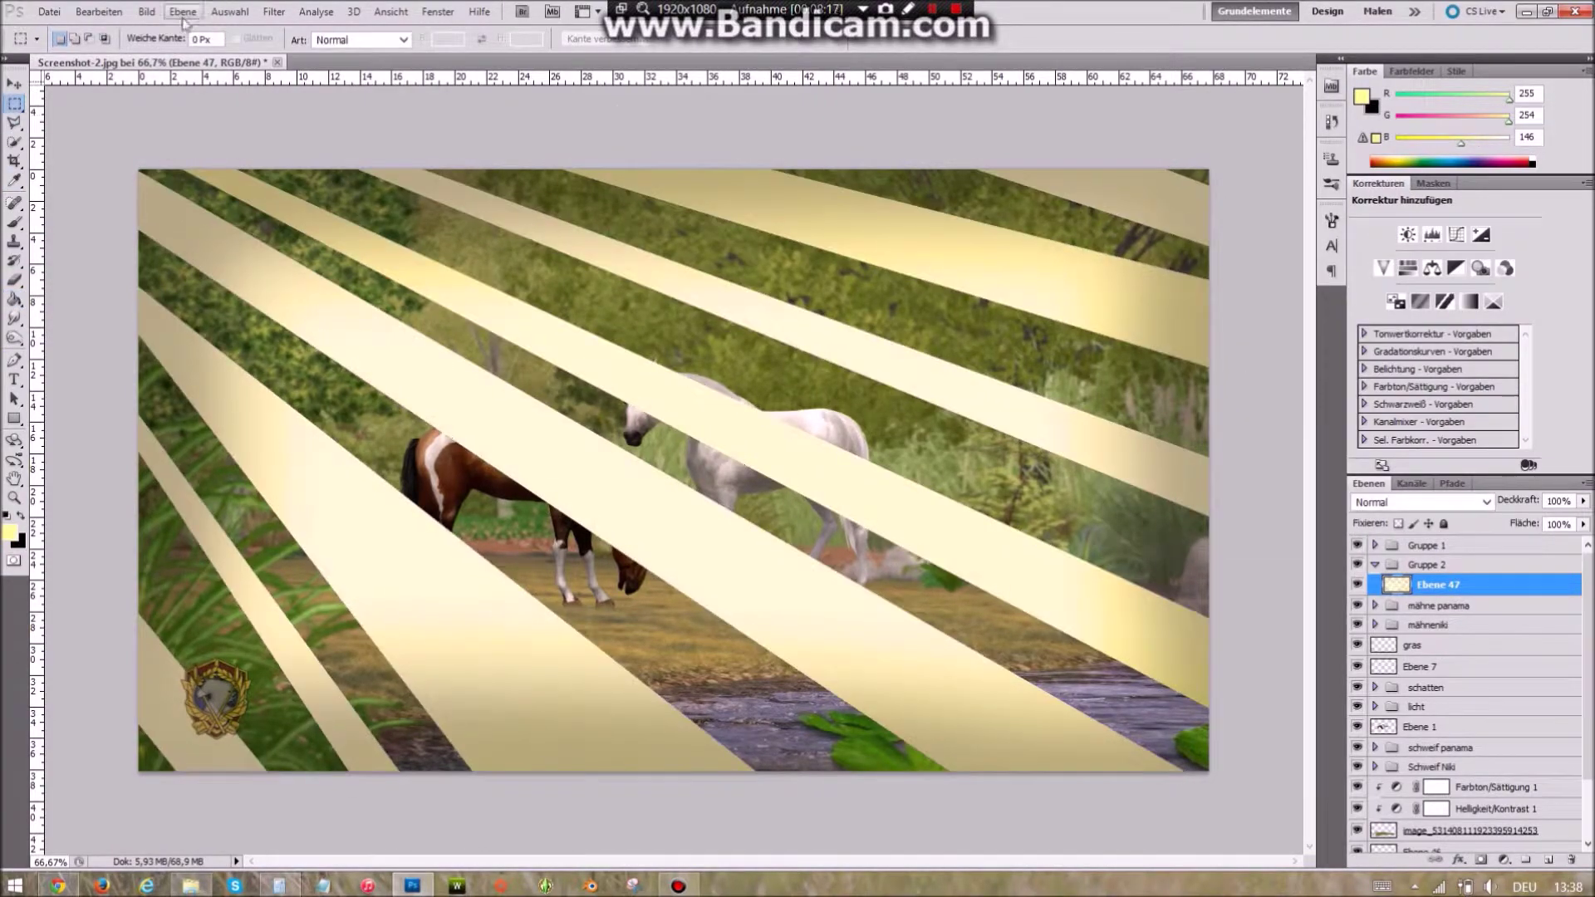
click(274, 12)
click(347, 31)
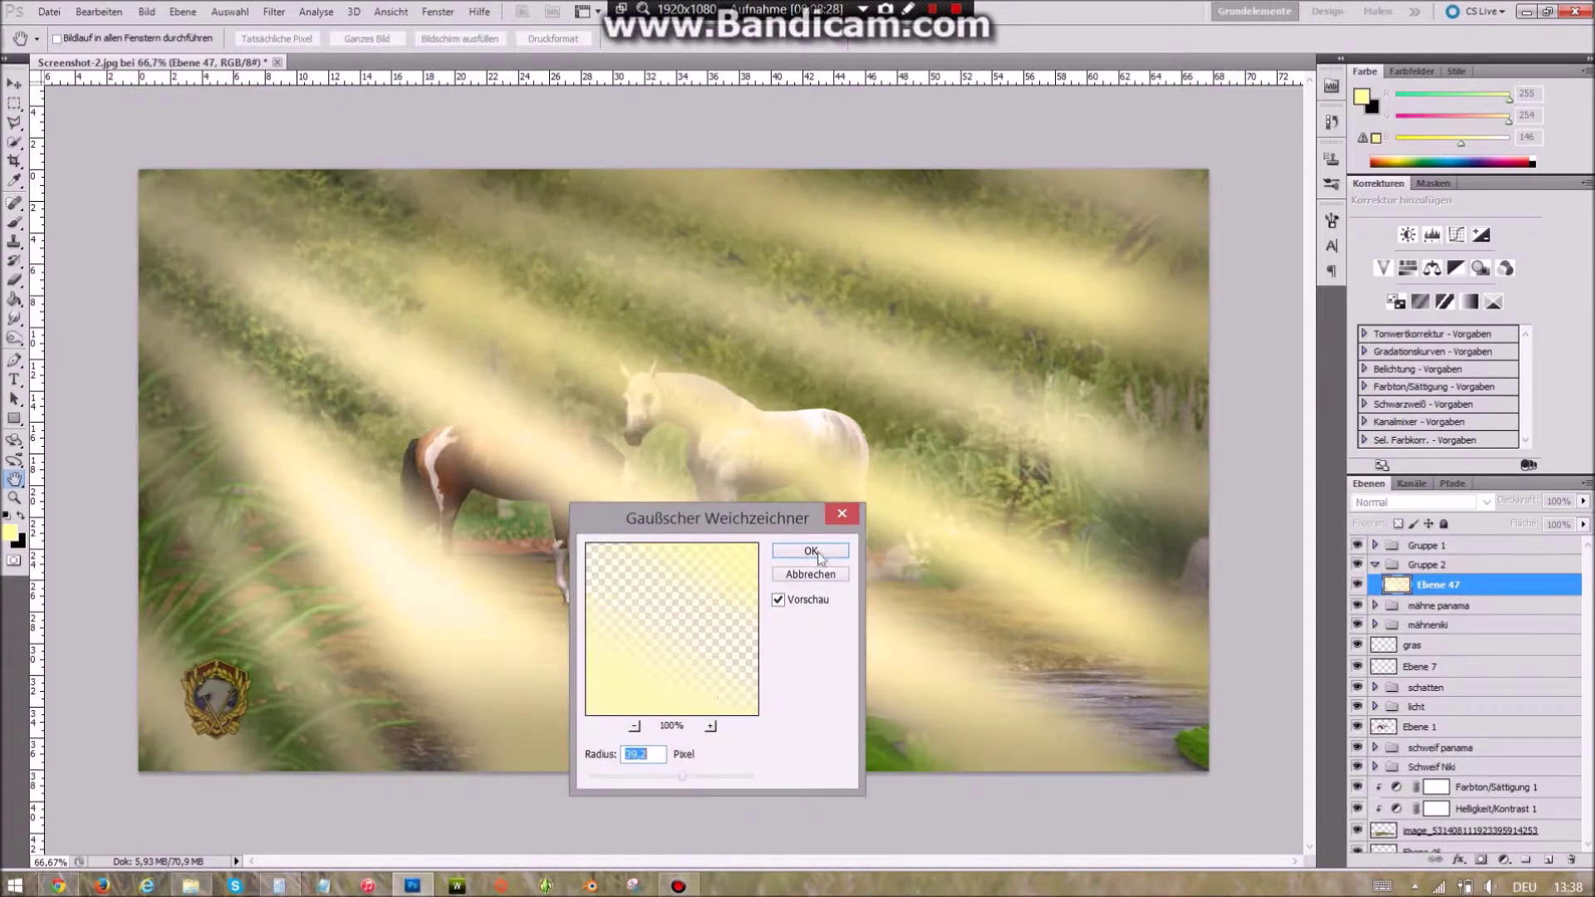
click(809, 550)
click(1421, 502)
click(1412, 340)
click(1583, 501)
mouse_move(1578, 522)
mouse_down()
mouse_move(1526, 521)
mouse_move(1548, 517)
mouse_up()
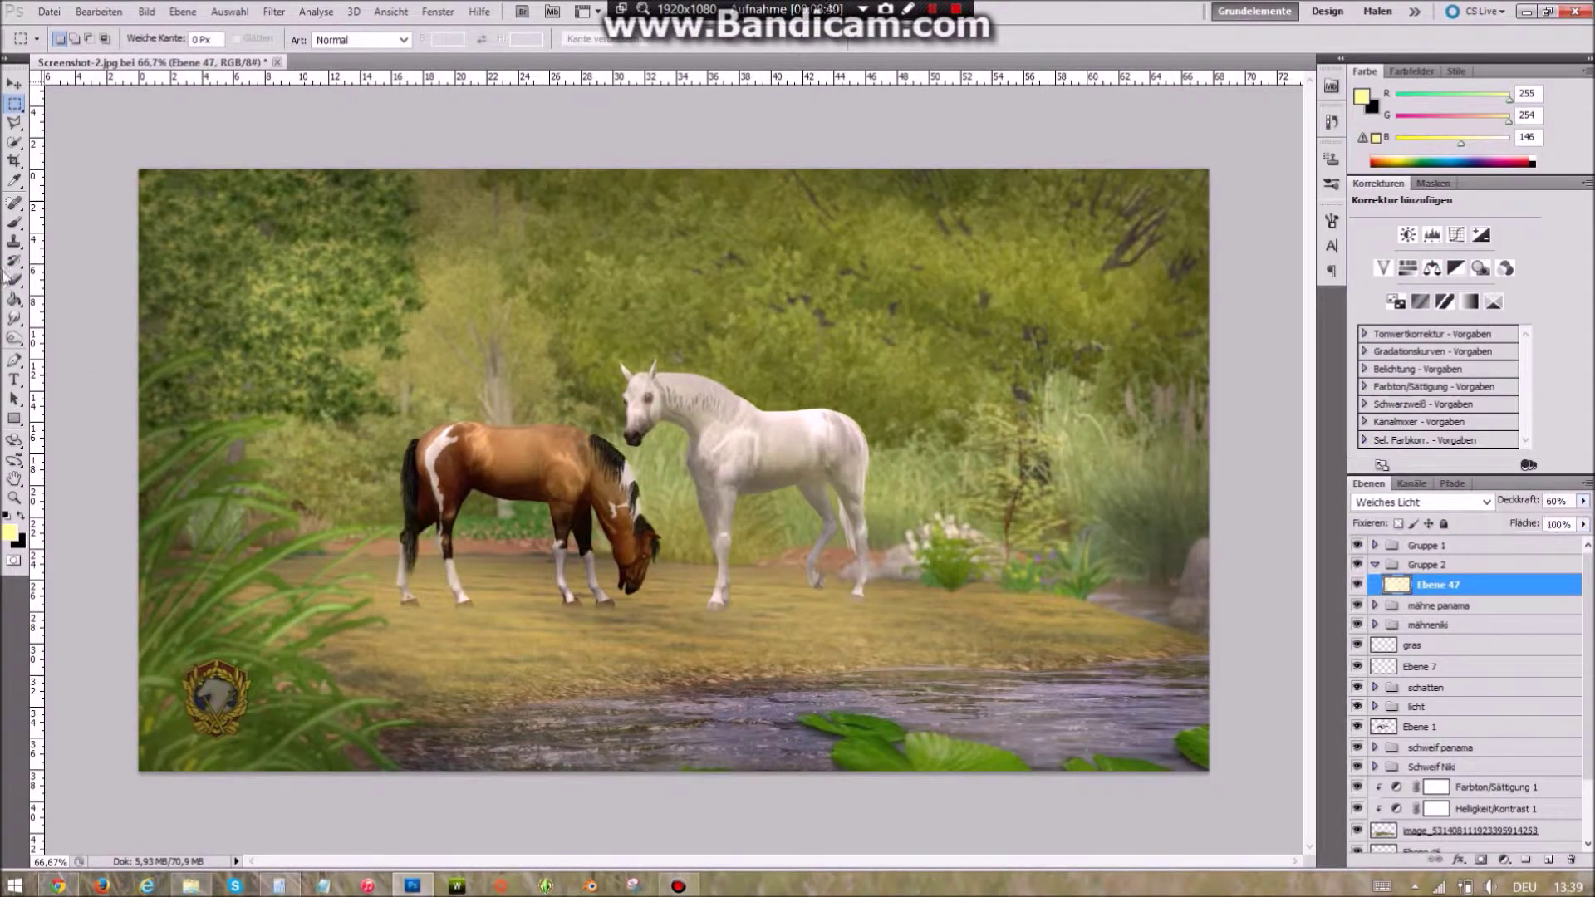
key(b)
click(80, 39)
- Load the horses' selection and remove the ray glow from the white horse with a 119 px eraser
key(Return)
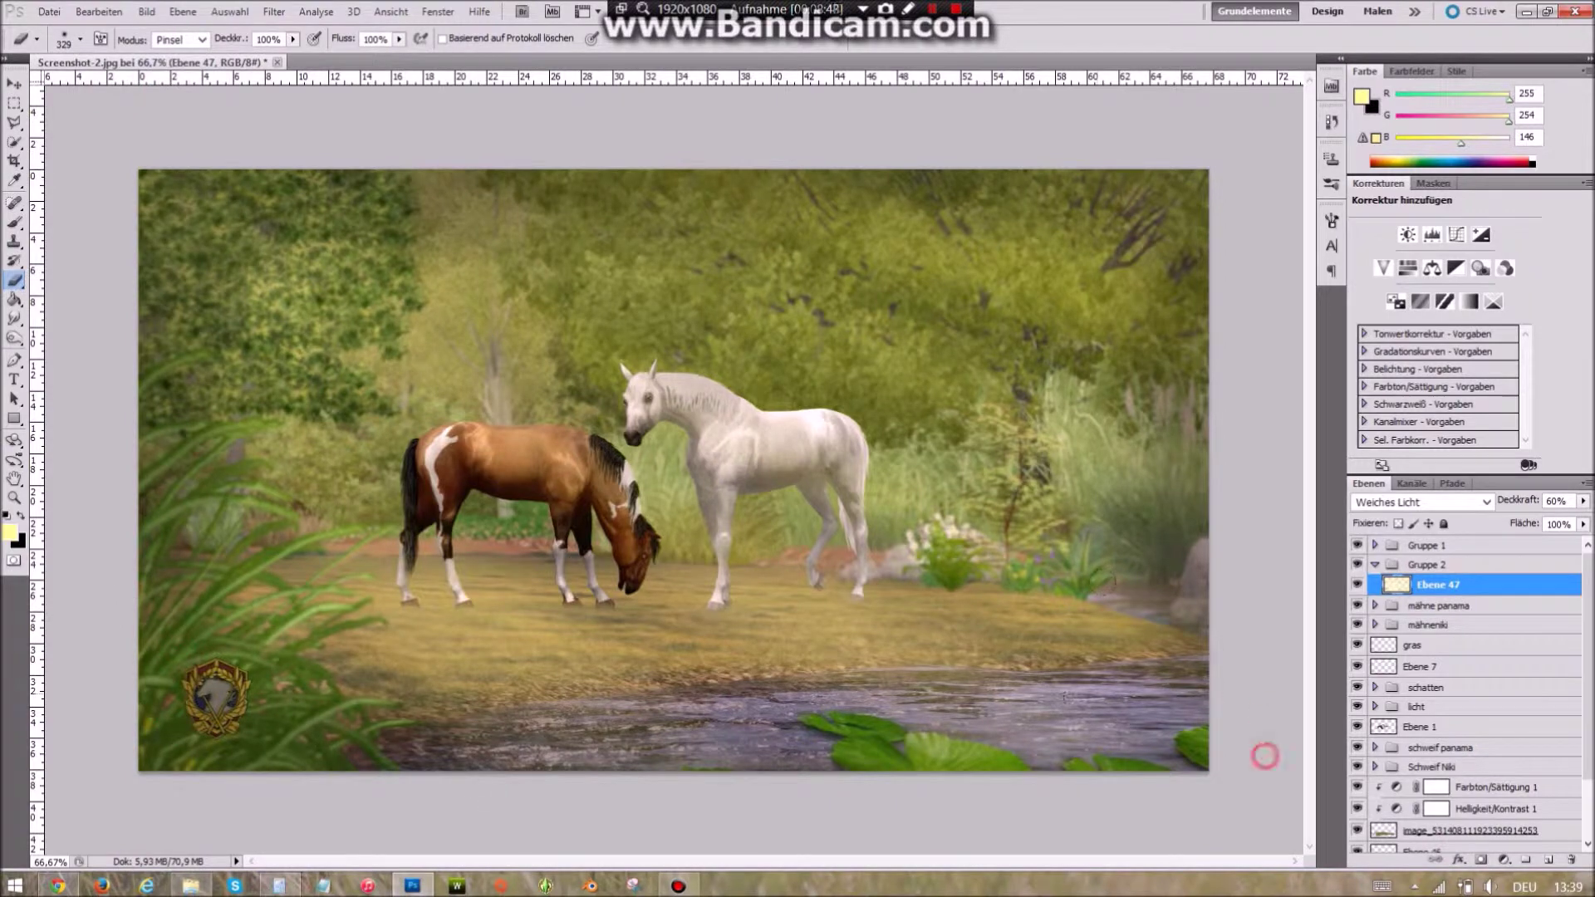
ctrl+click(1383, 729)
right_click(451, 471)
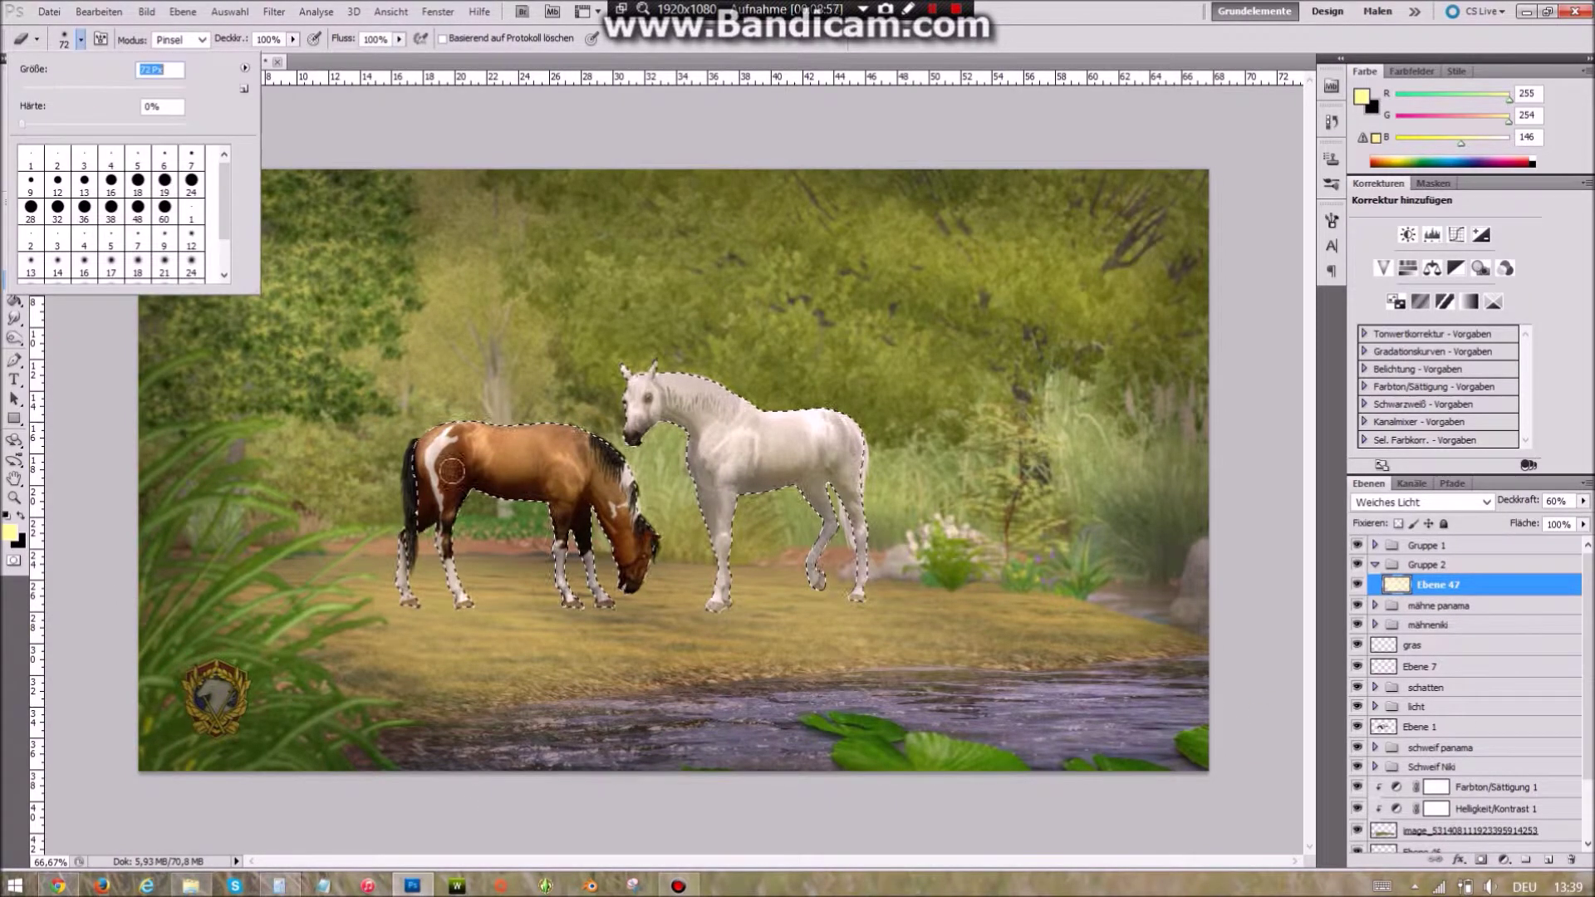
key(Return)
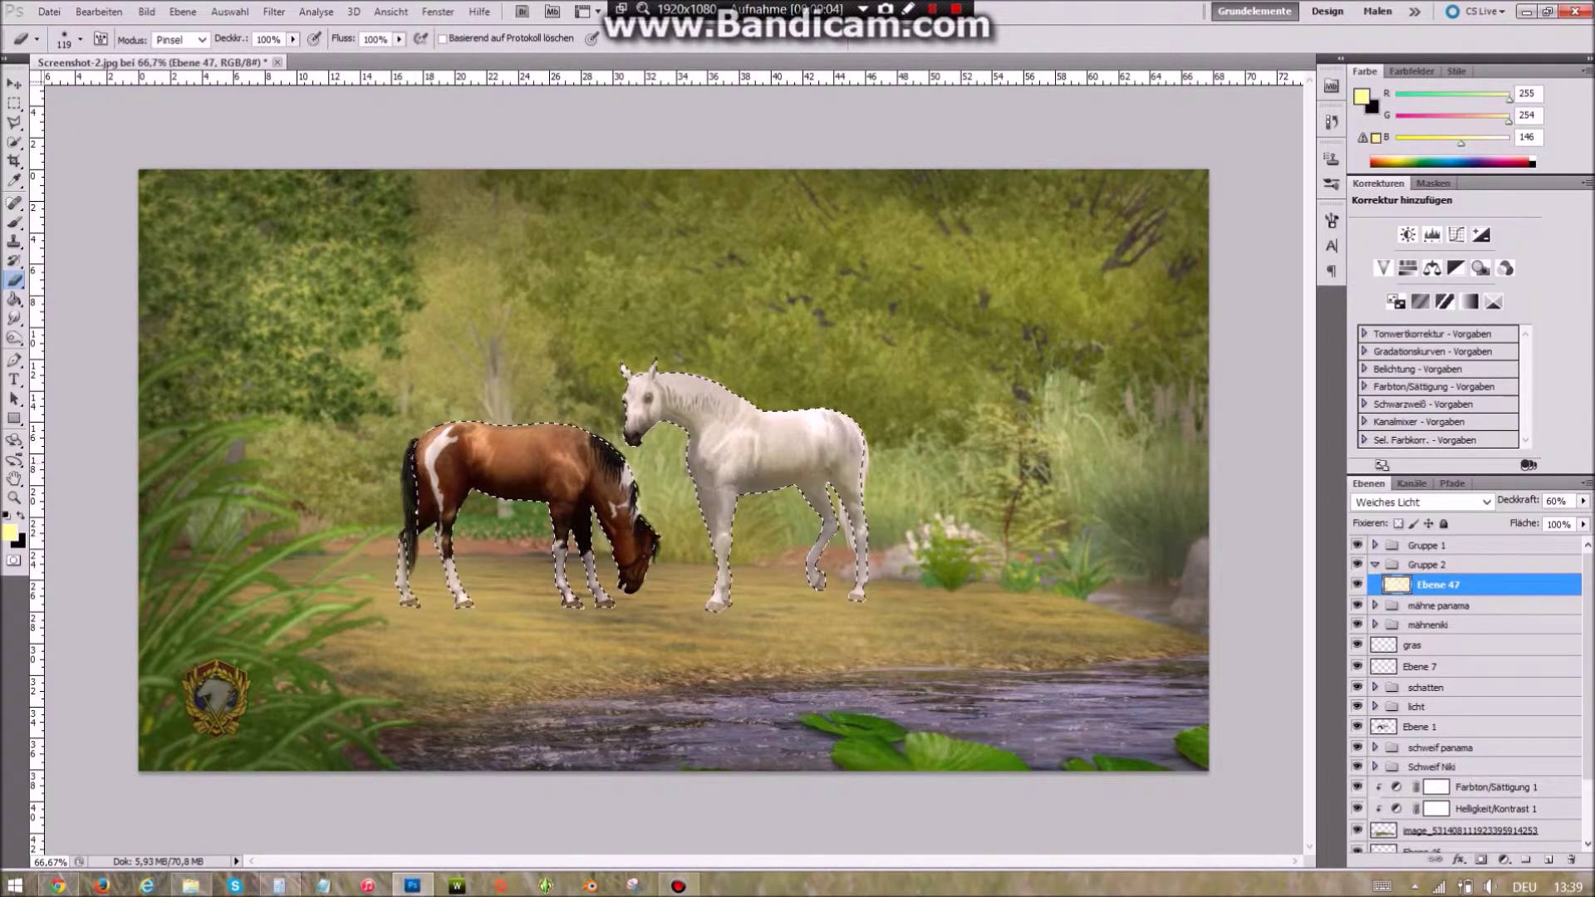
key(ctrl+z)
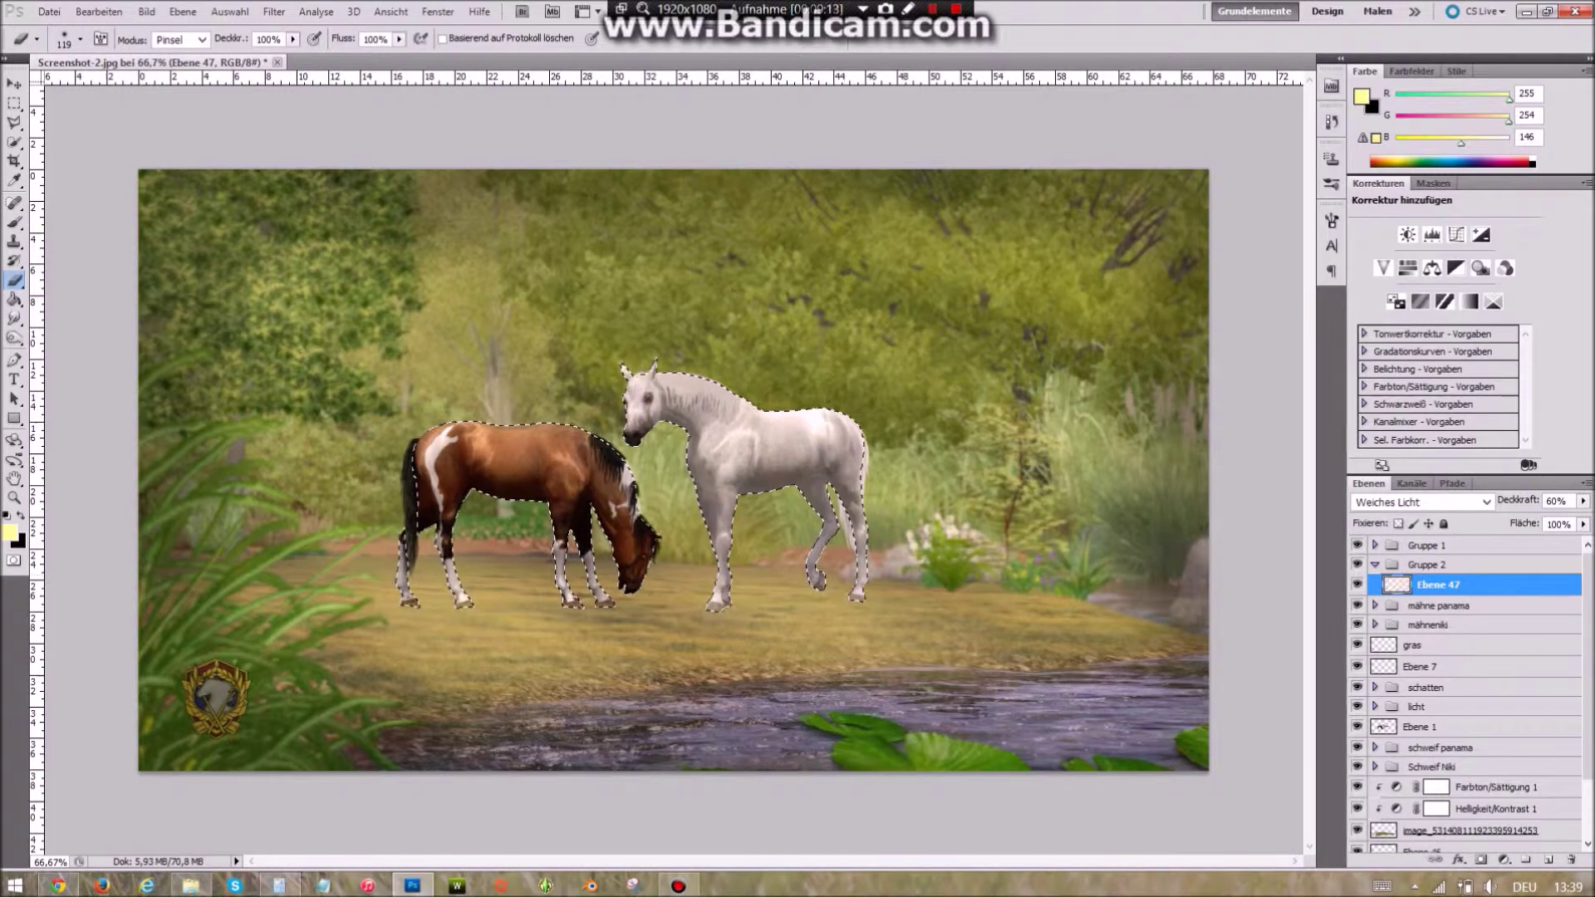
key(m)
key(ctrl+d)
click(1376, 565)
- Paint black shadows on the horses on a new layer above Ebene 37, at 20% opacity
click(1375, 667)
scroll(1393, 688, down, 3)
click(1437, 619)
ctrl+click(1397, 618)
click(1550, 861)
key(b)
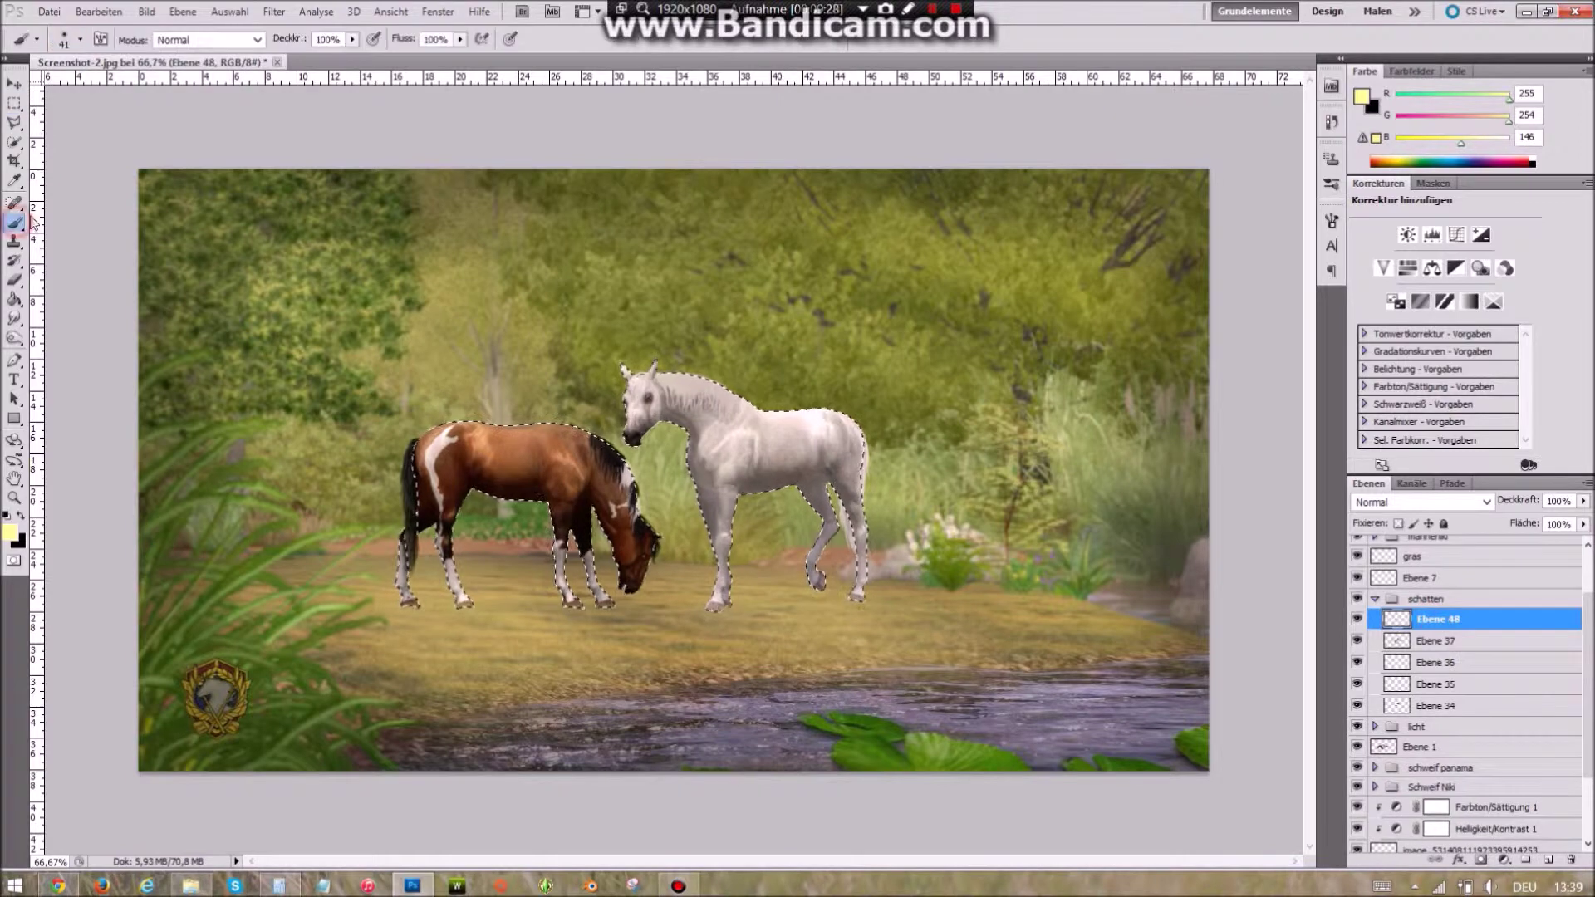
key(x)
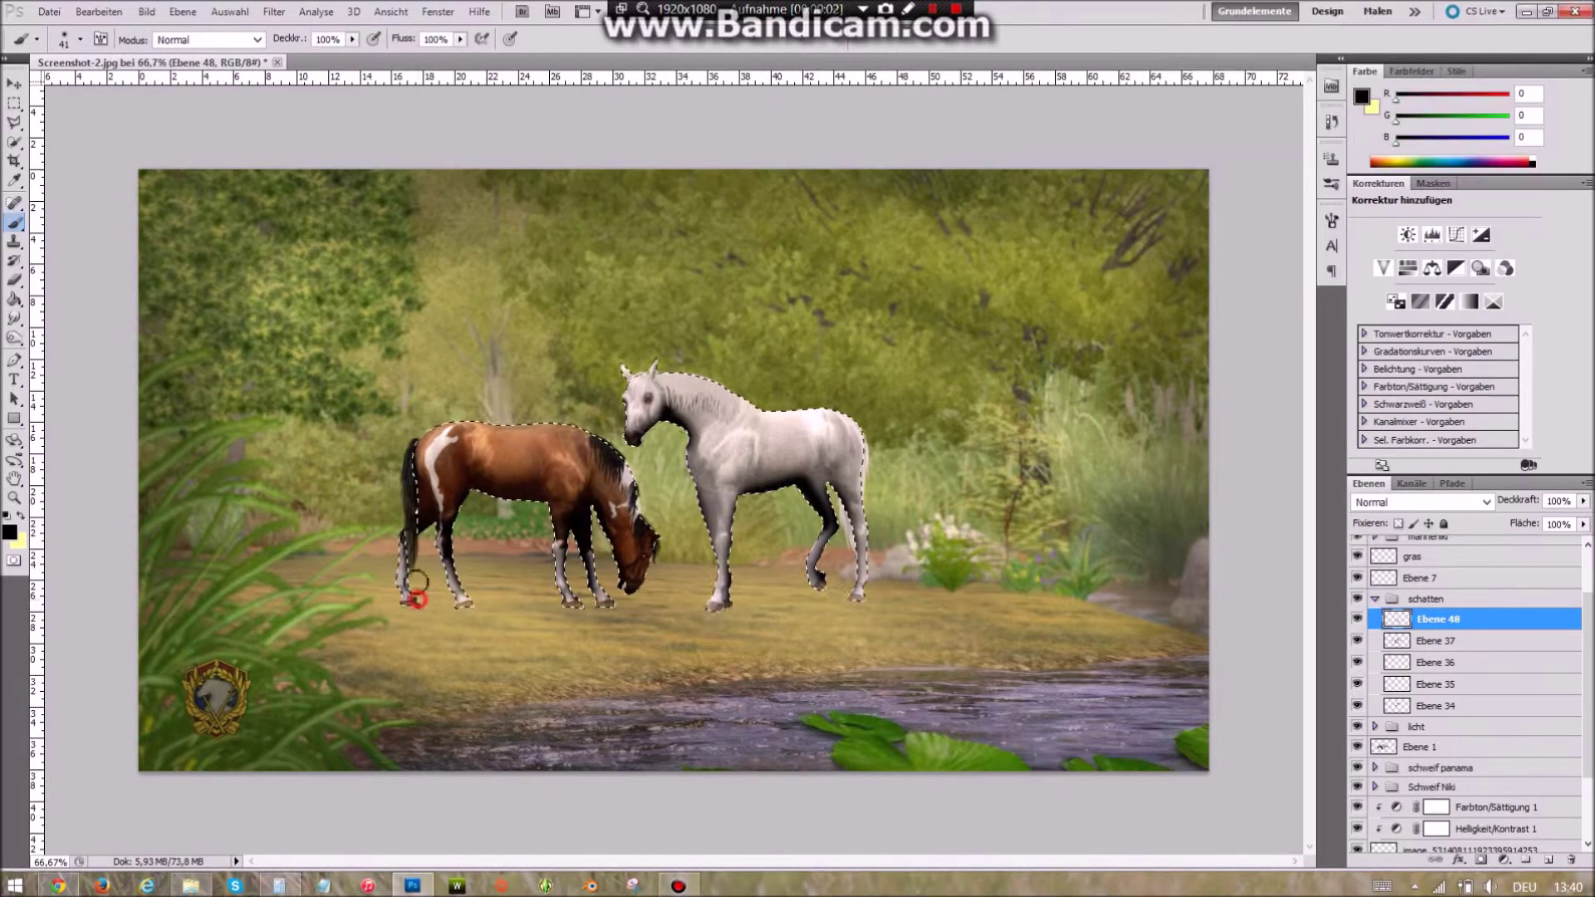
key(ctrl+d)
key(m)
click(1583, 501)
drag(1583, 521, 1515, 522)
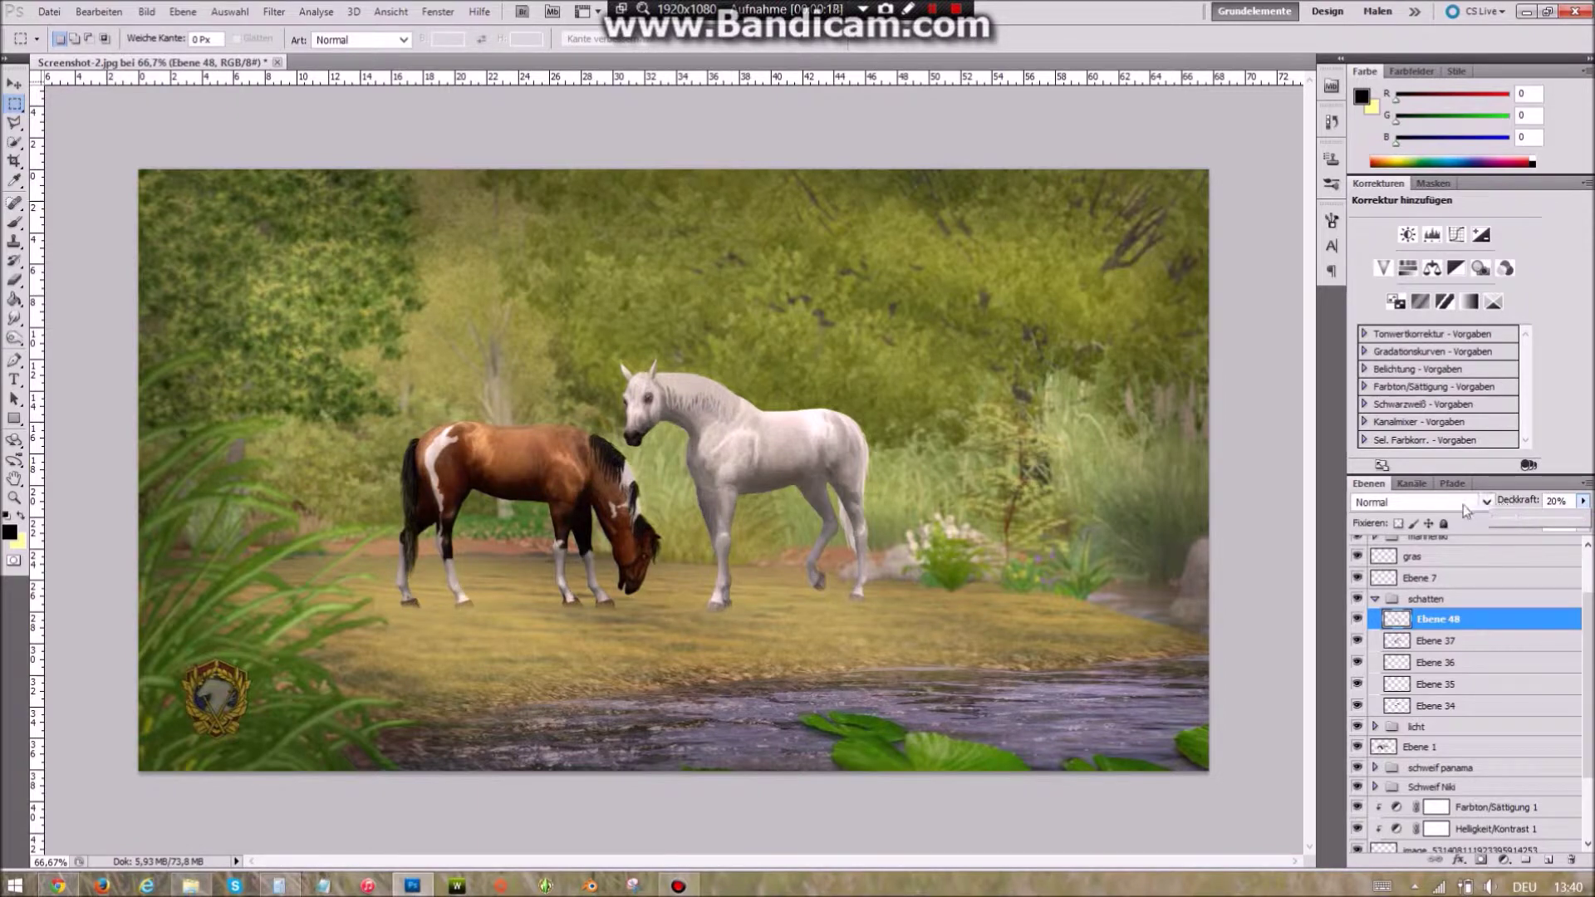
click(1375, 599)
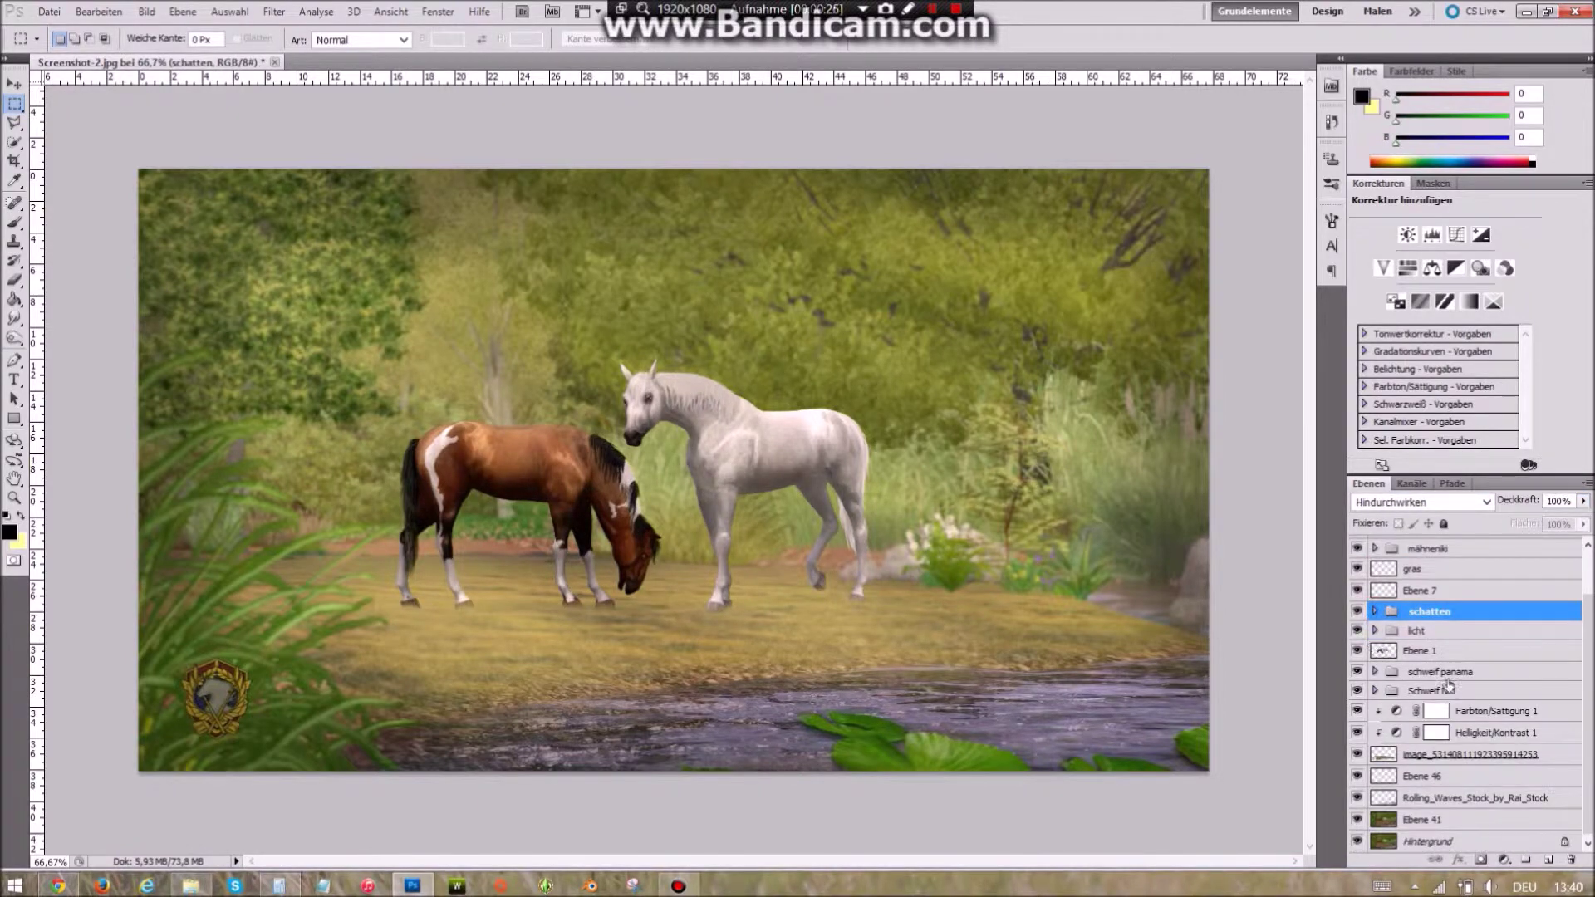
- Load the ground area selection and select Ebene 42 in Gruppe 1
click(1462, 754)
click(1583, 501)
scroll(1463, 664, up, 3)
ctrl+click(1383, 623)
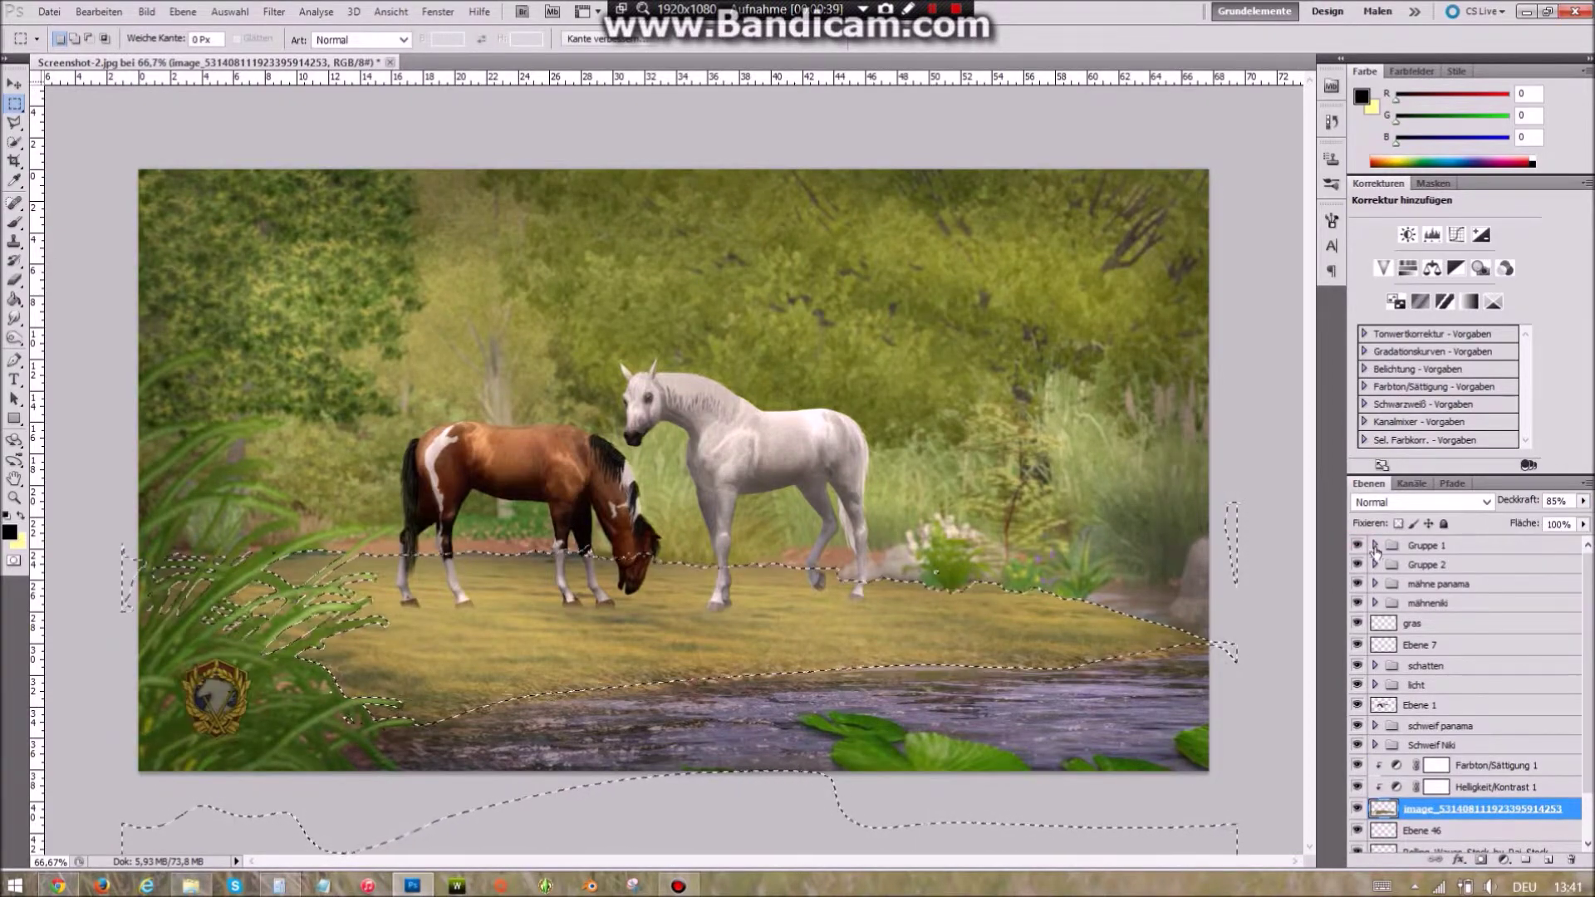
click(1375, 545)
click(1437, 631)
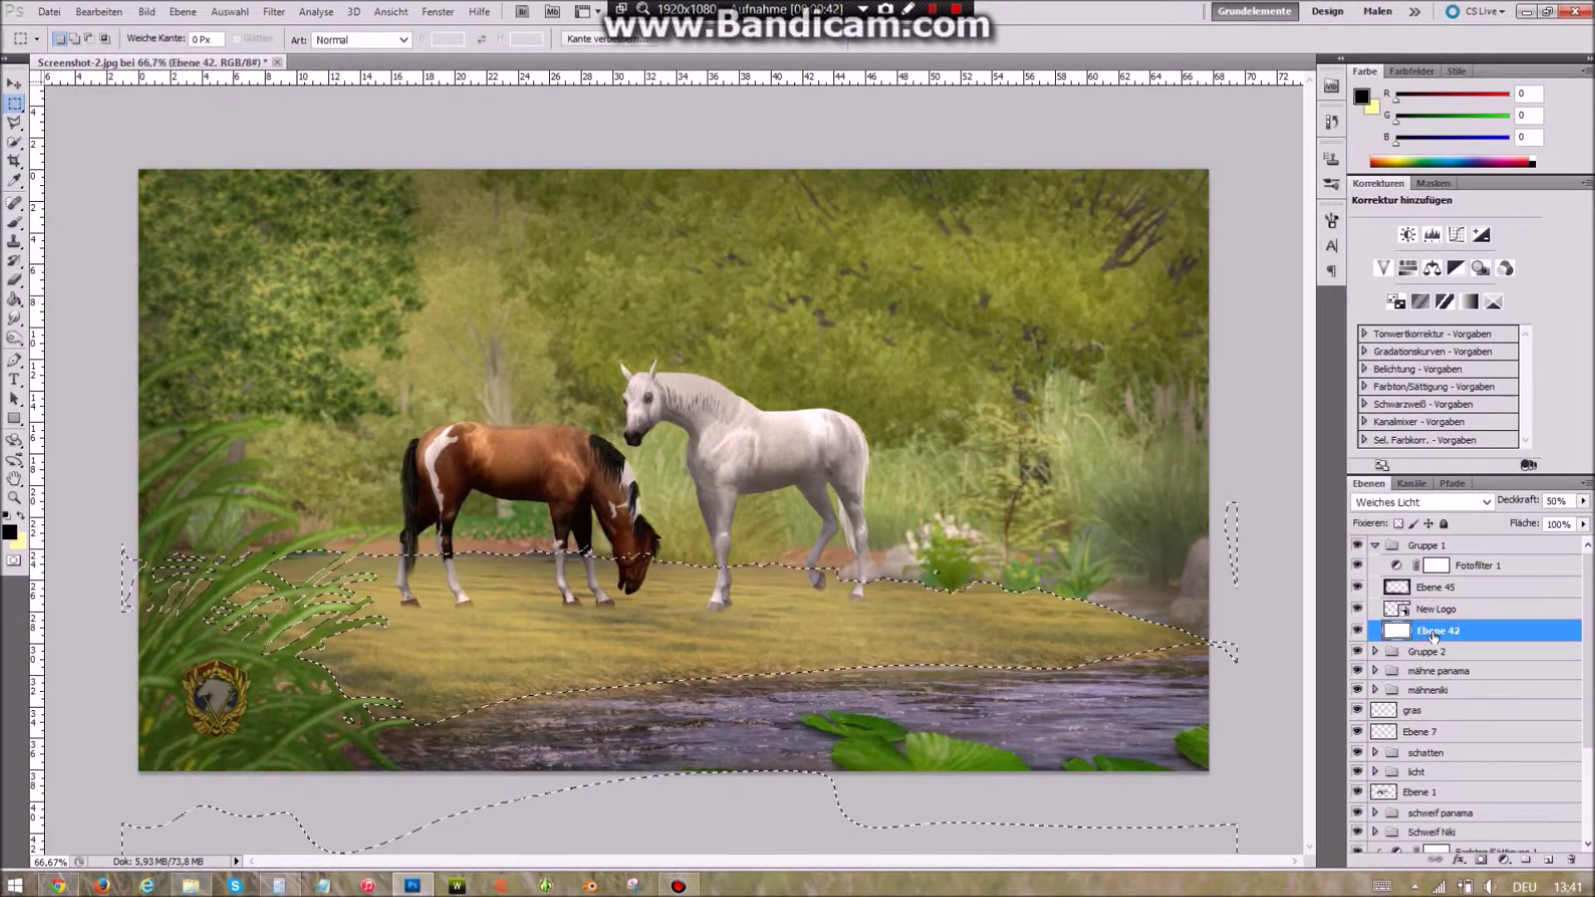
key(ctrl+d)
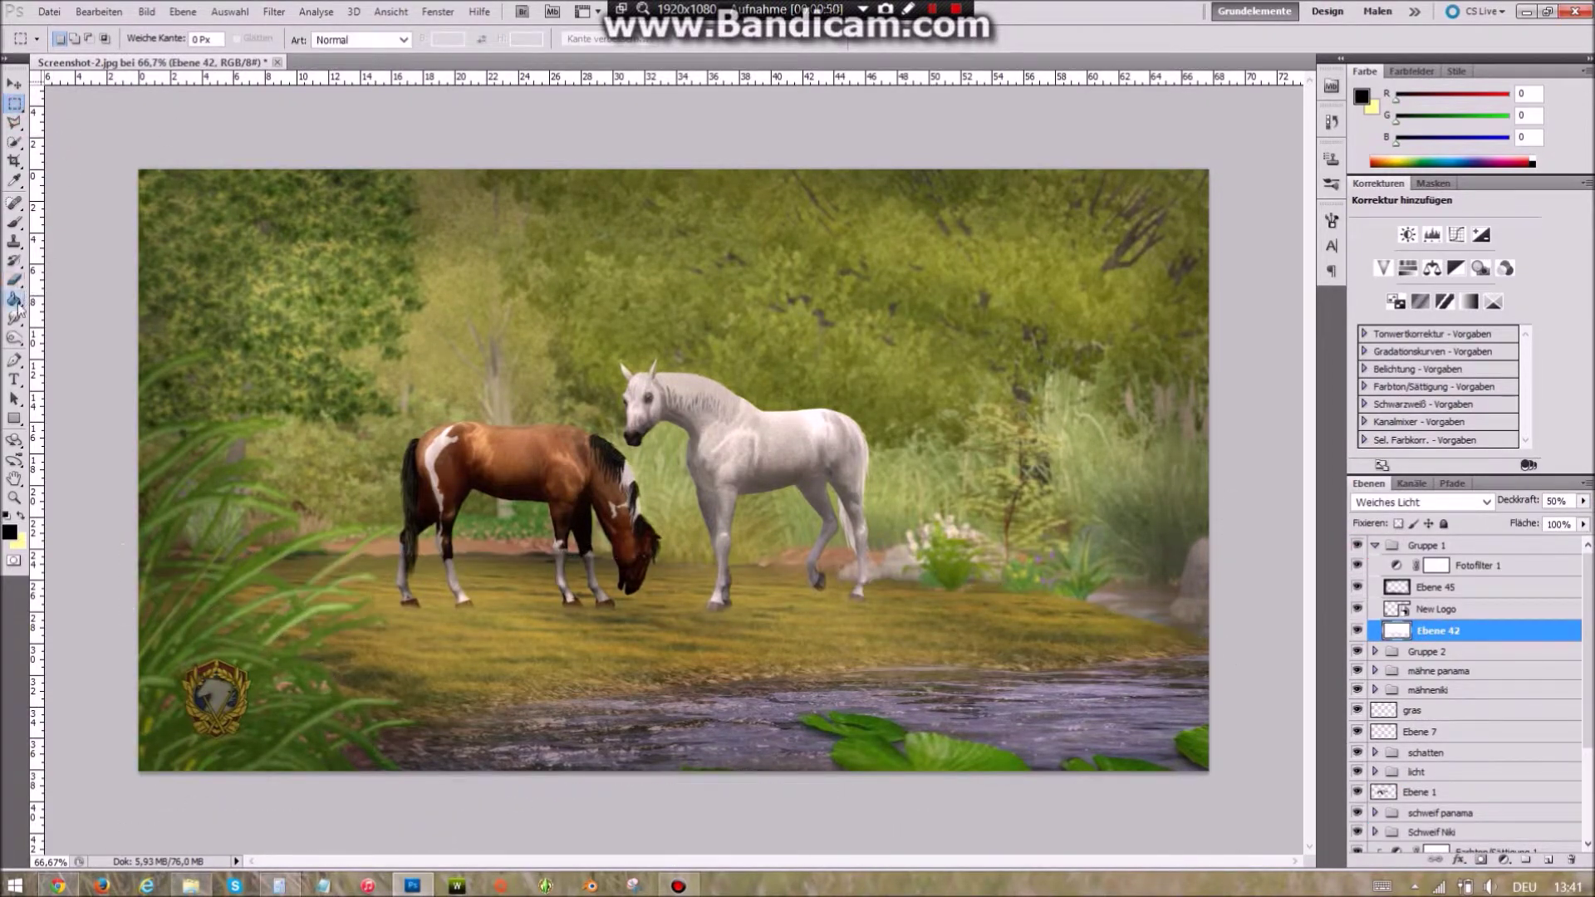
- Stroke a faint light streak along the horses' legs with a 121 px Blur brush
click(14, 318)
scroll(1471, 747, down, 3)
scroll(1471, 764, down, 3)
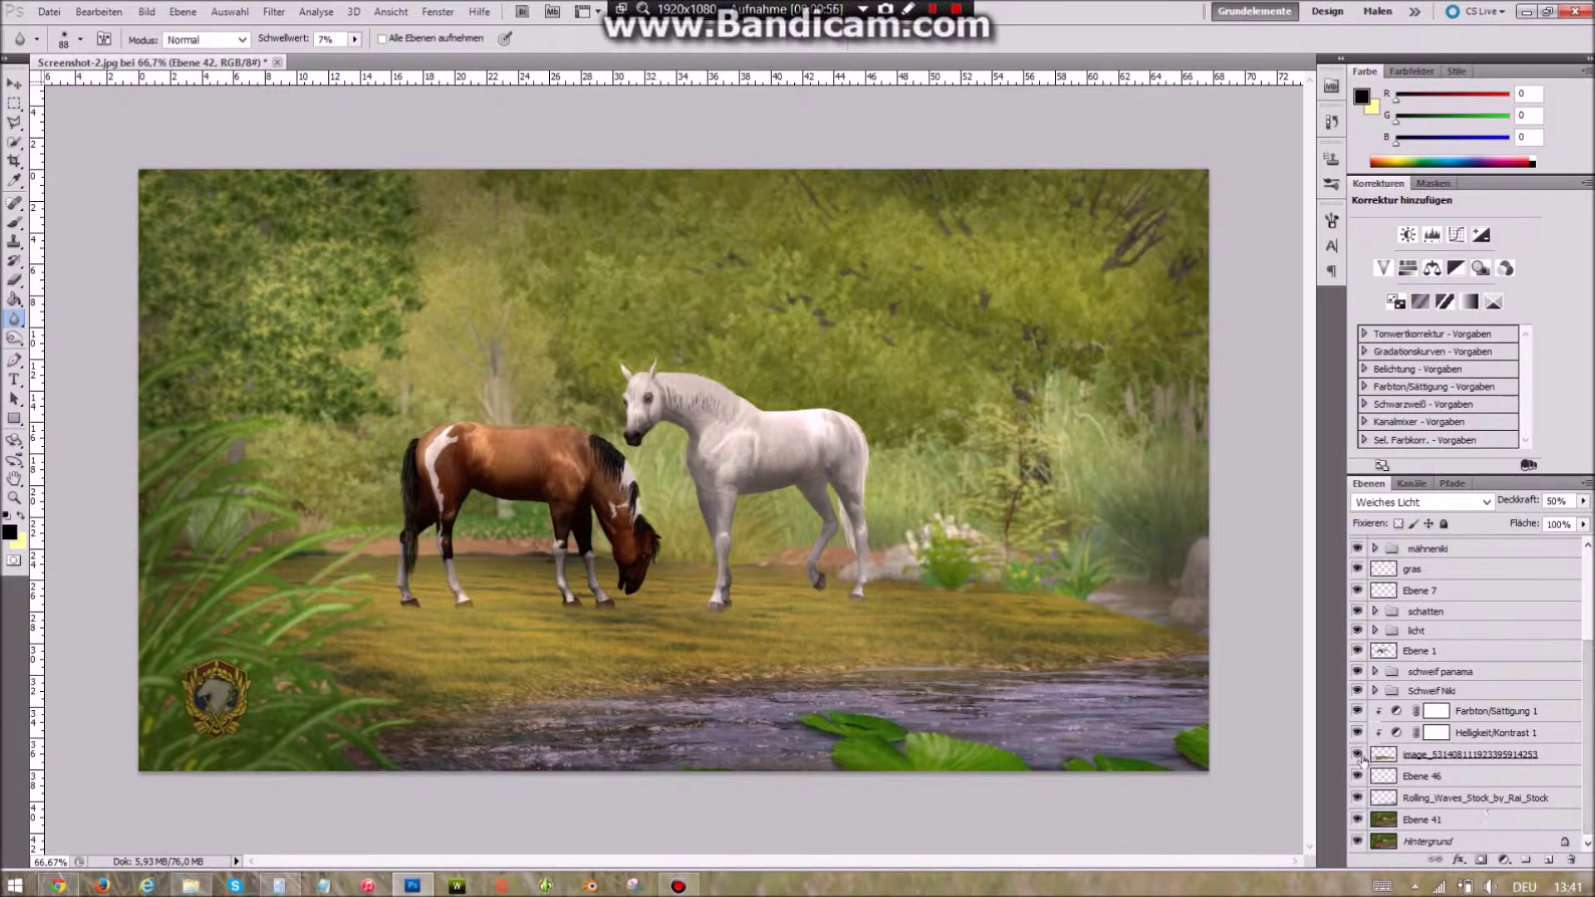
click(1472, 755)
click(81, 39)
text(121)
key(Return)
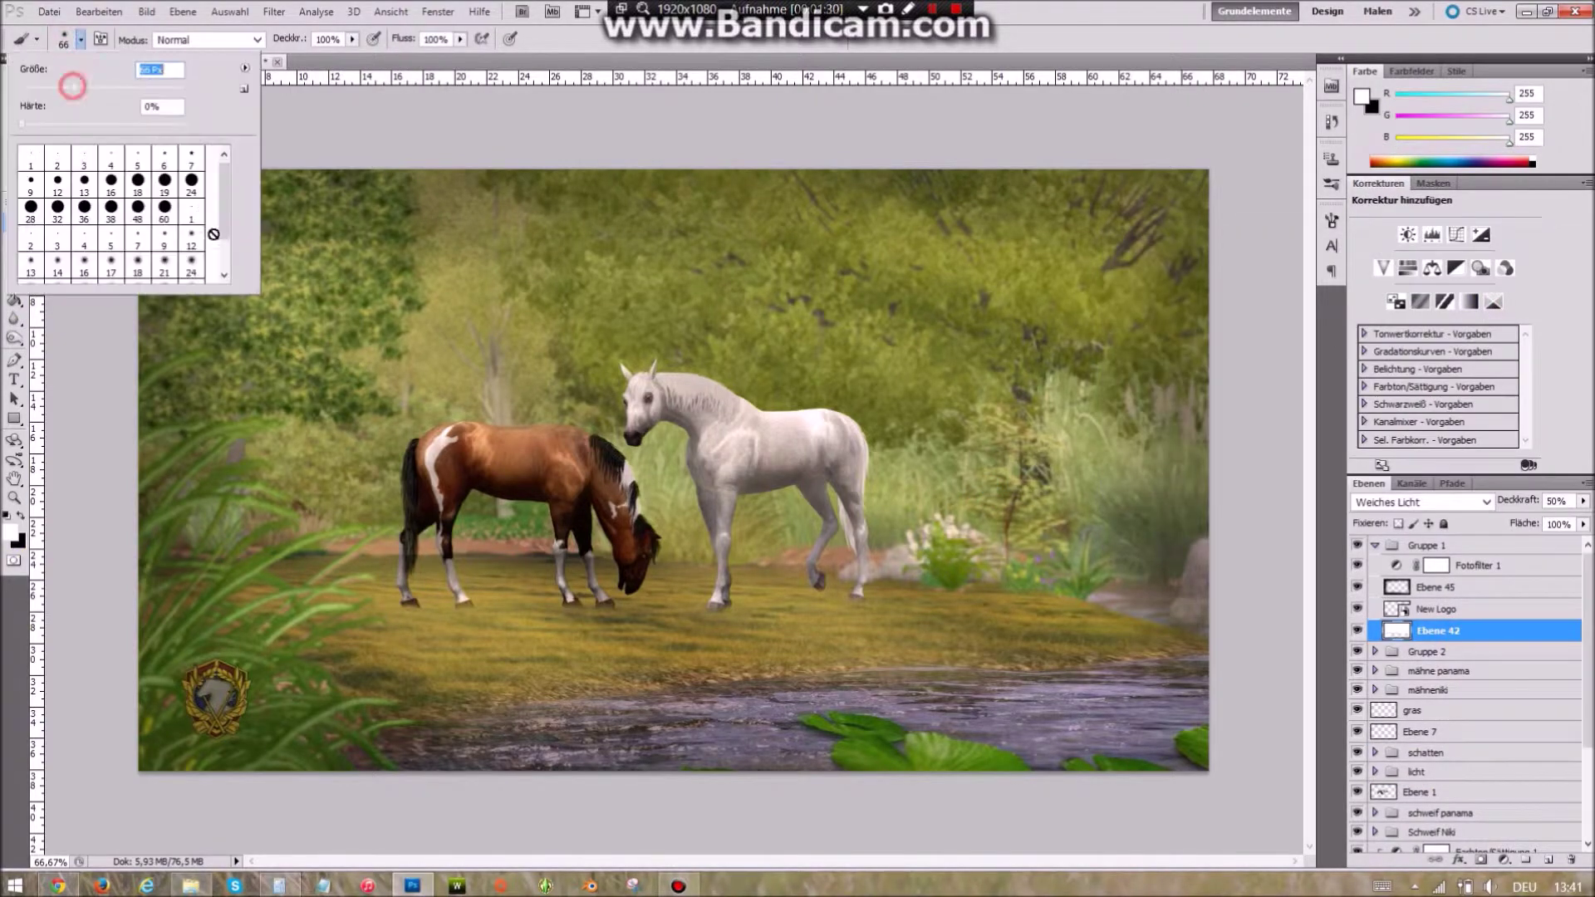
drag(405, 542, 644, 542)
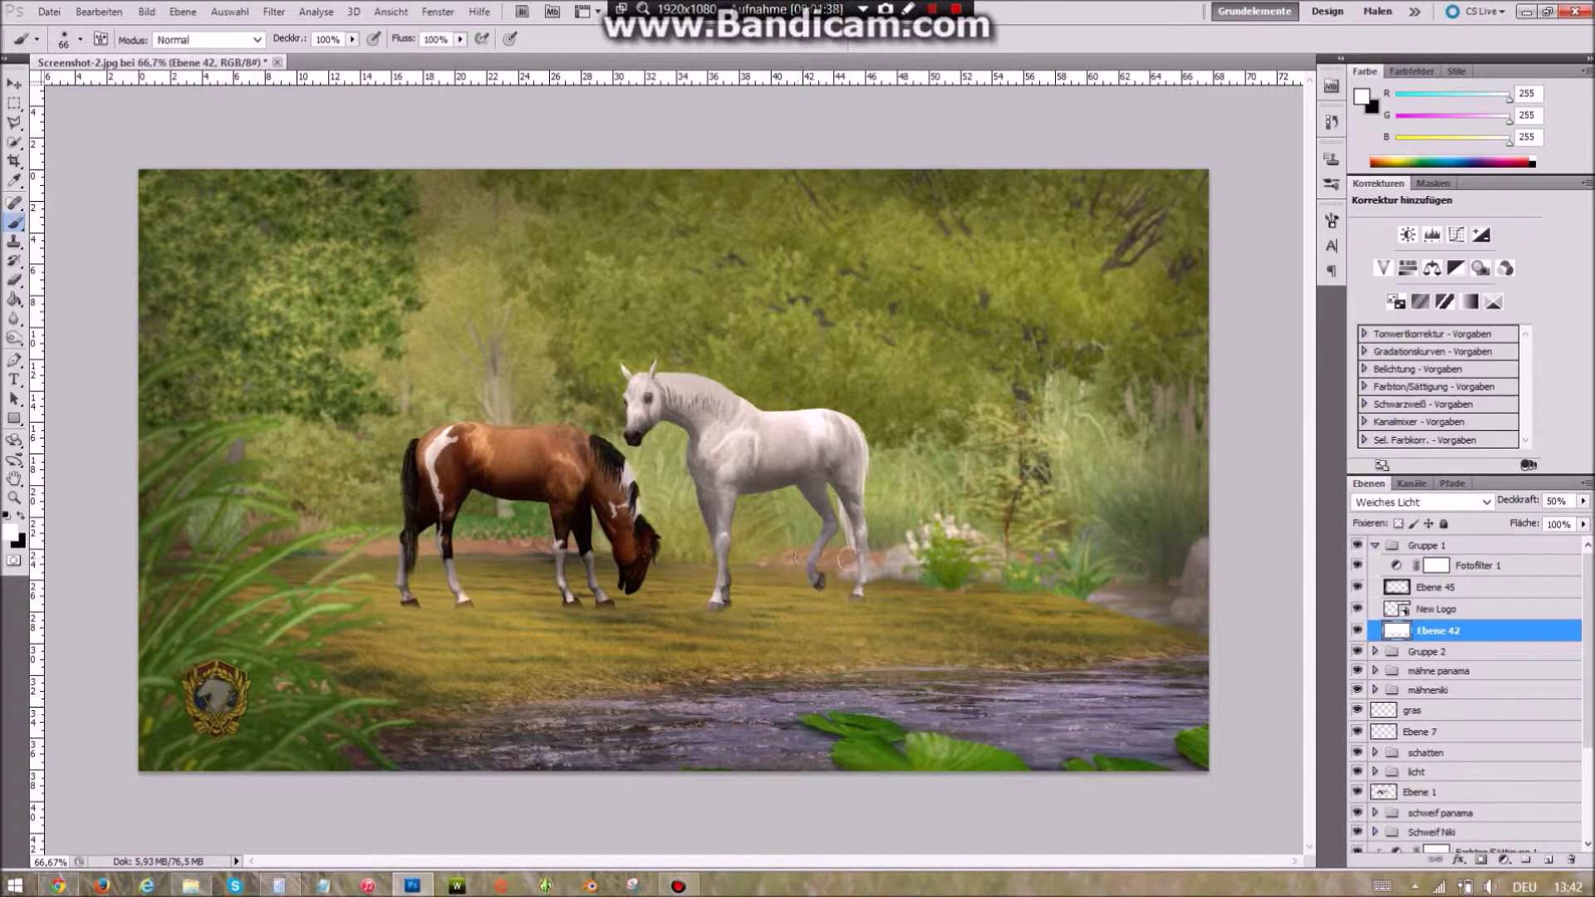
- Save the image as Screenshot-2.jpg in JPEG format
click(49, 12)
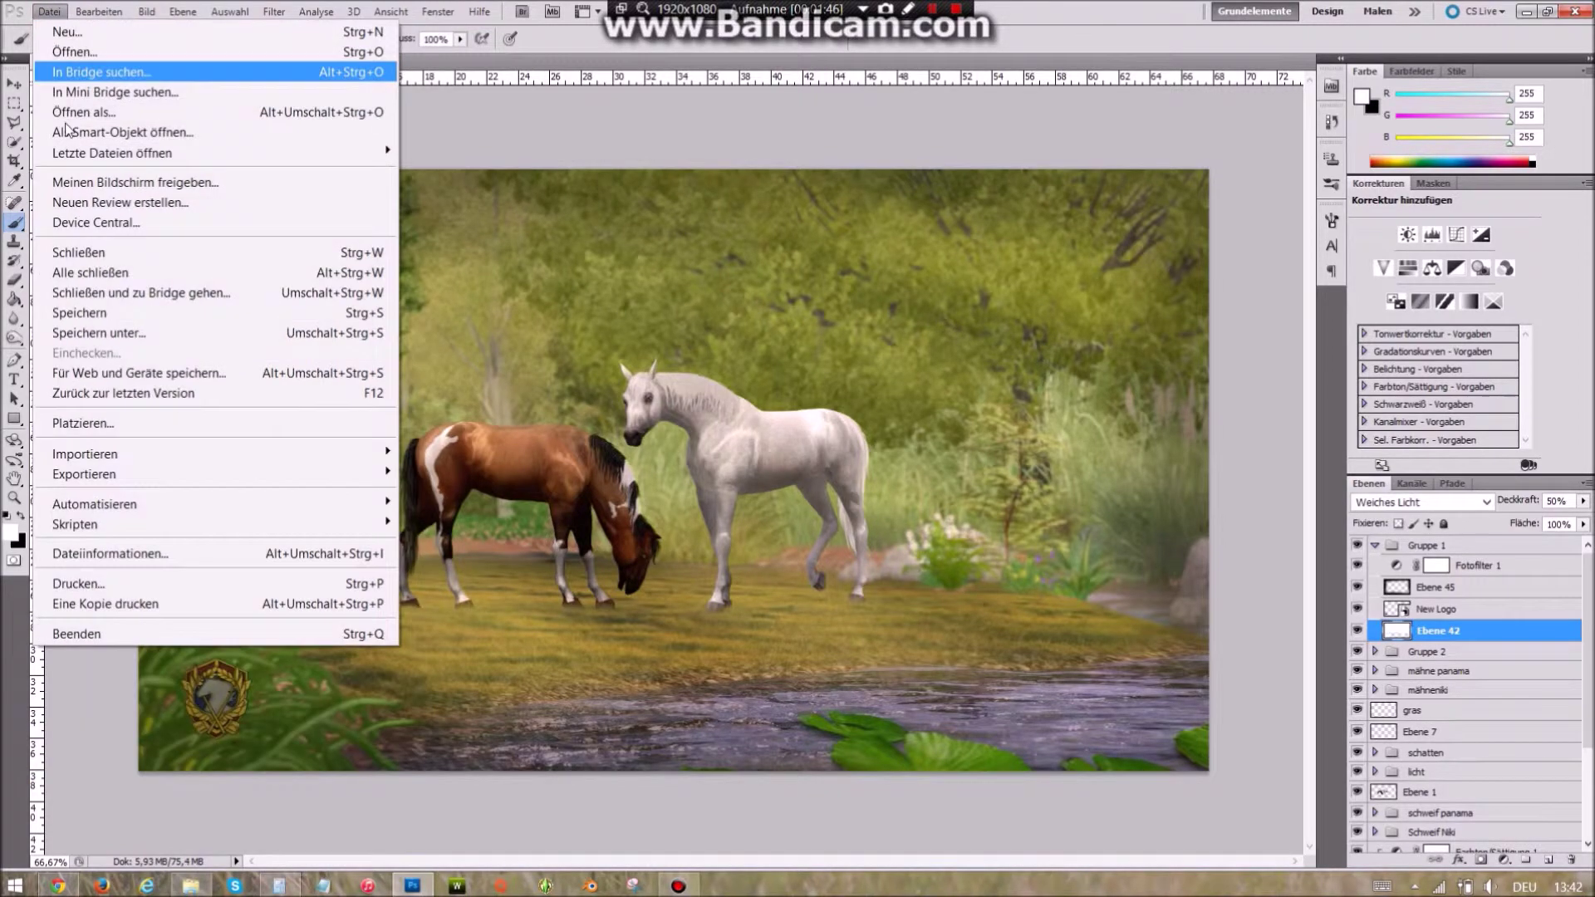
click(83, 332)
click(839, 479)
click(789, 612)
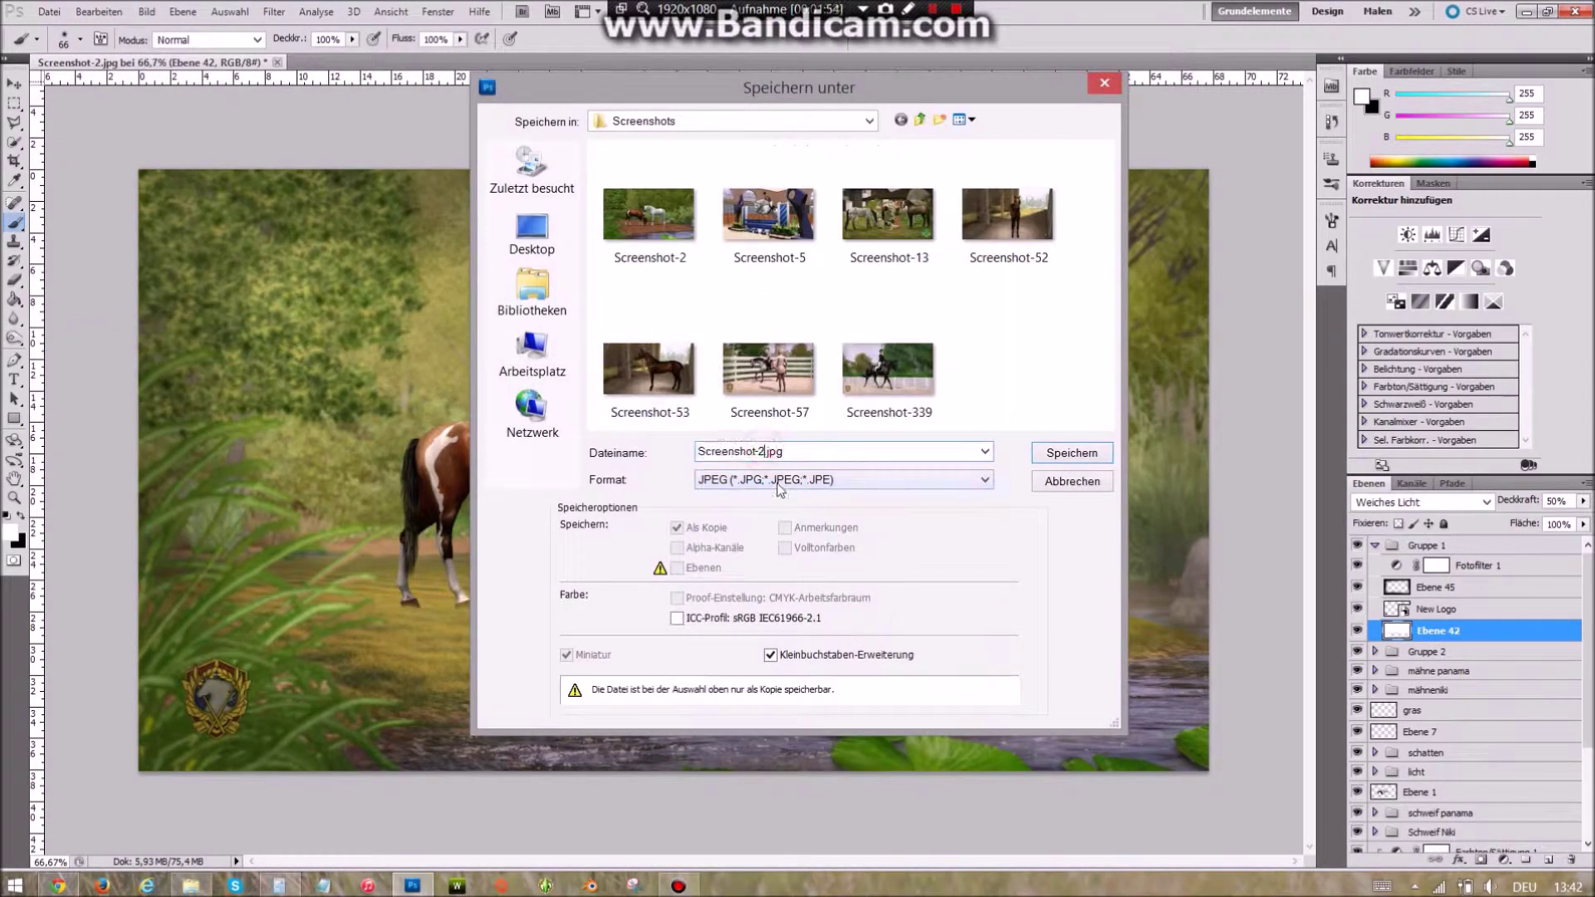
key(Return)
key(Return)
- Flatten all layers into the Hintergrund layer
click(1483, 565)
right_click(1483, 548)
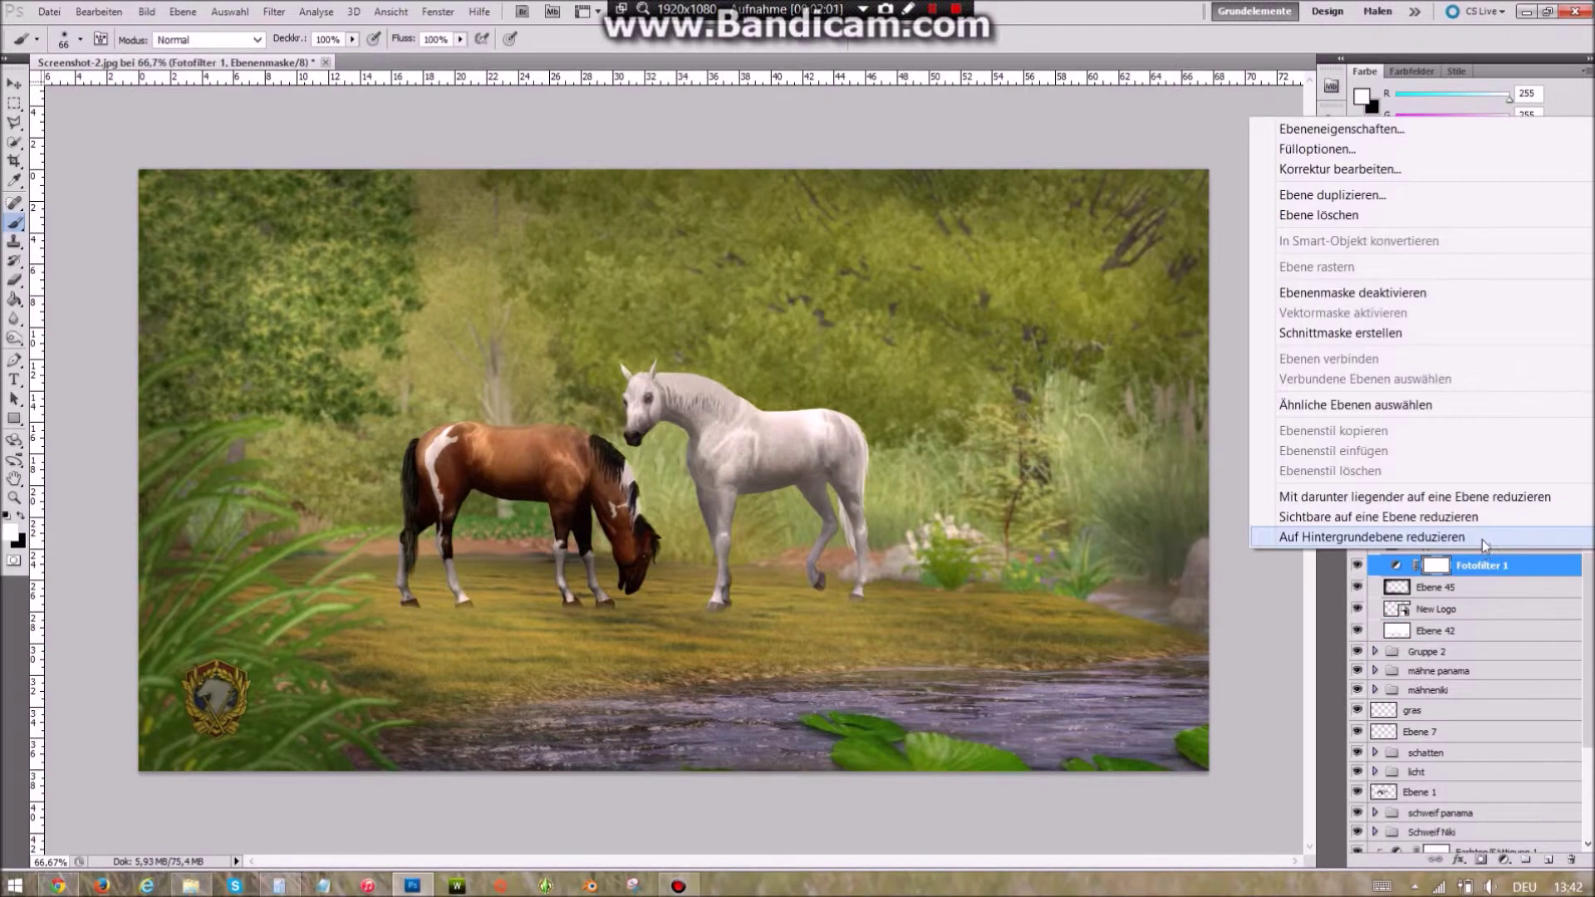
click(1482, 537)
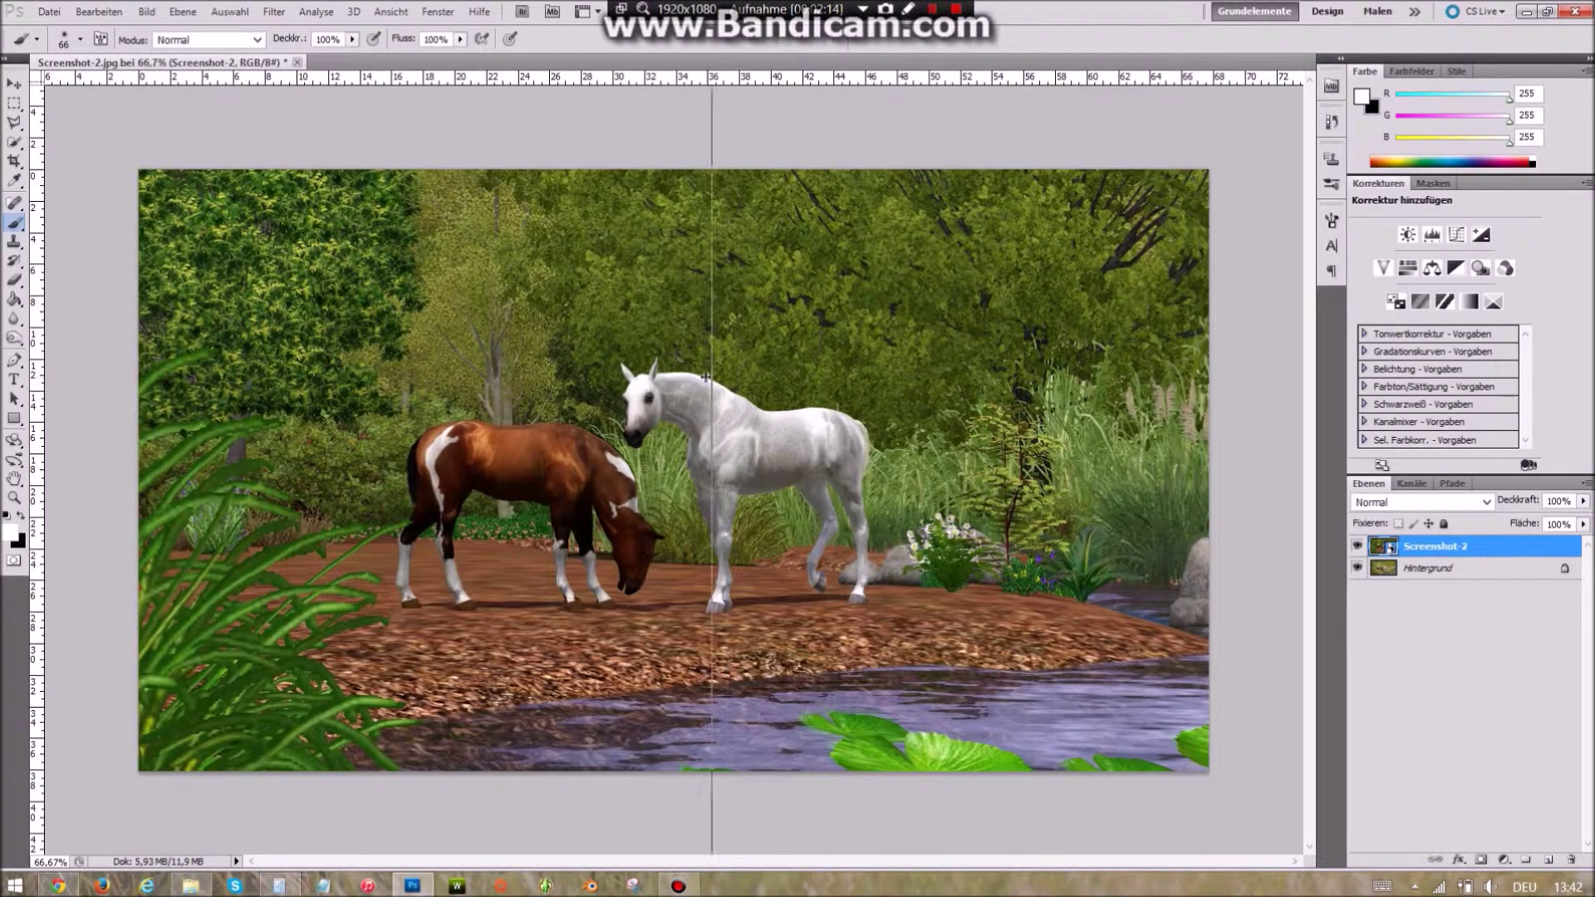
- Place and rasterize the original screenshot, deleting its right half for a before/after split
drag(38, 249, 674, 249)
click(96, 225)
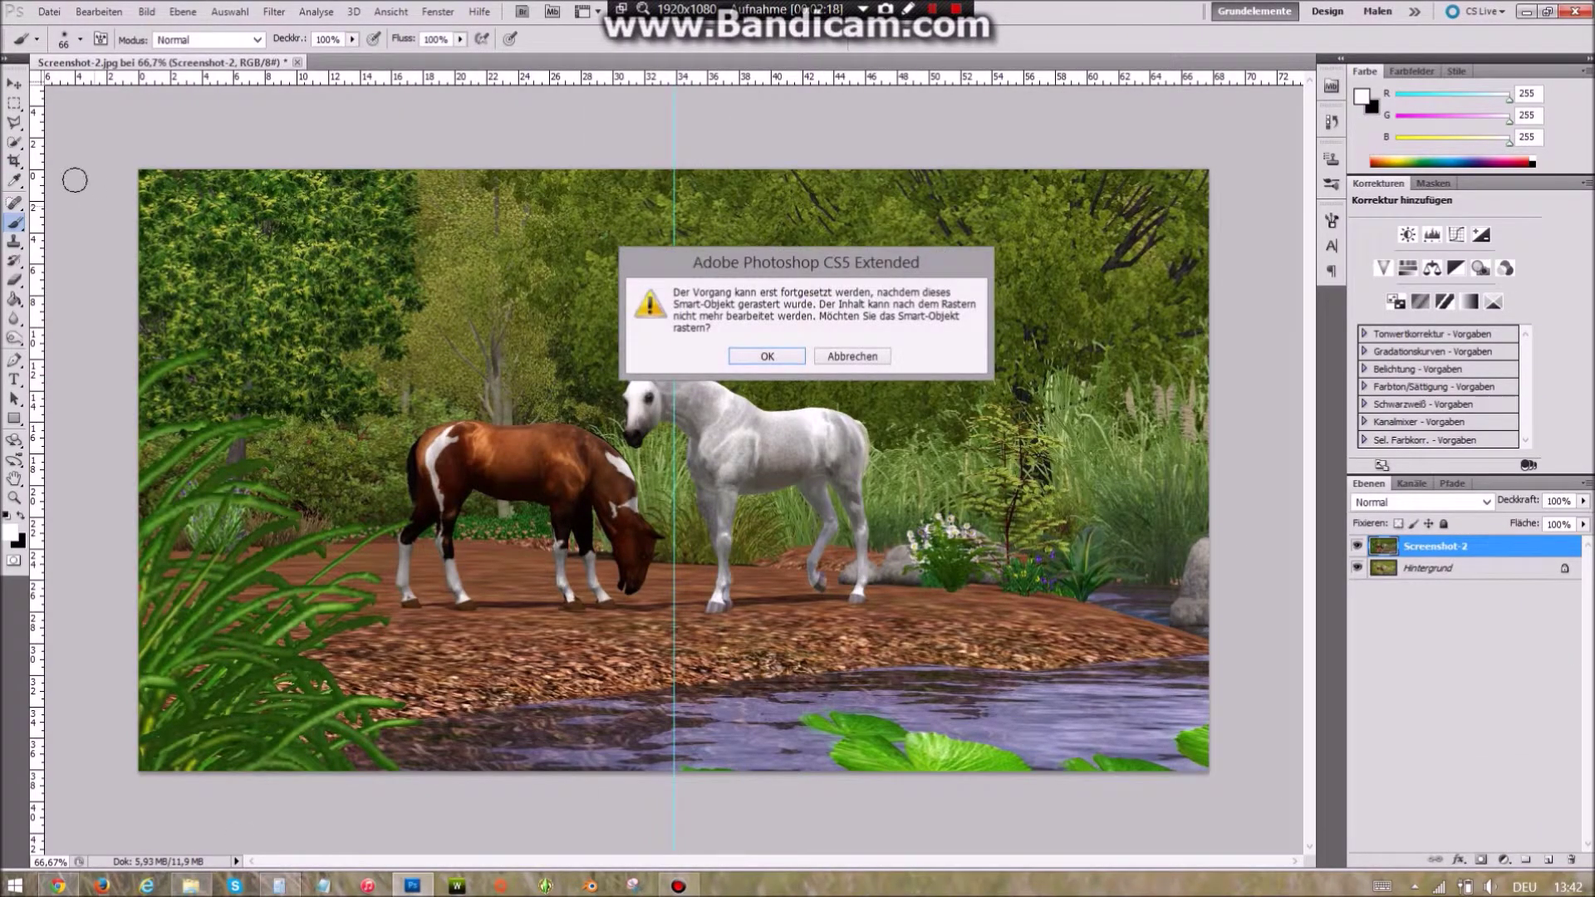
key(Escape)
key(m)
drag(673, 750, 673, 771)
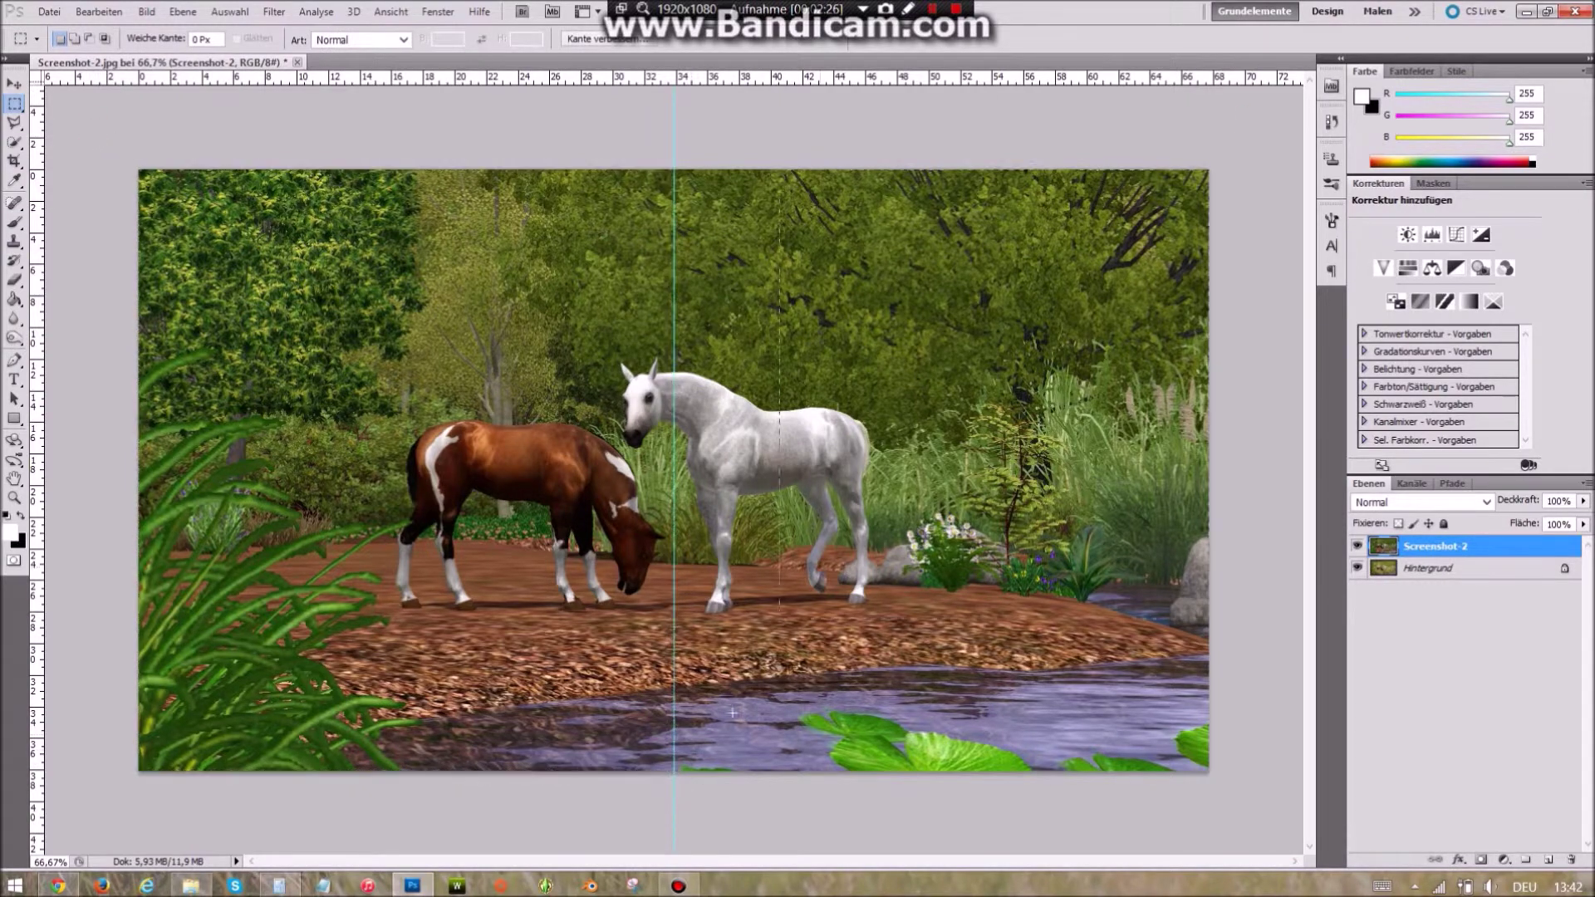
key(Delete)
key(Return)
key(v)
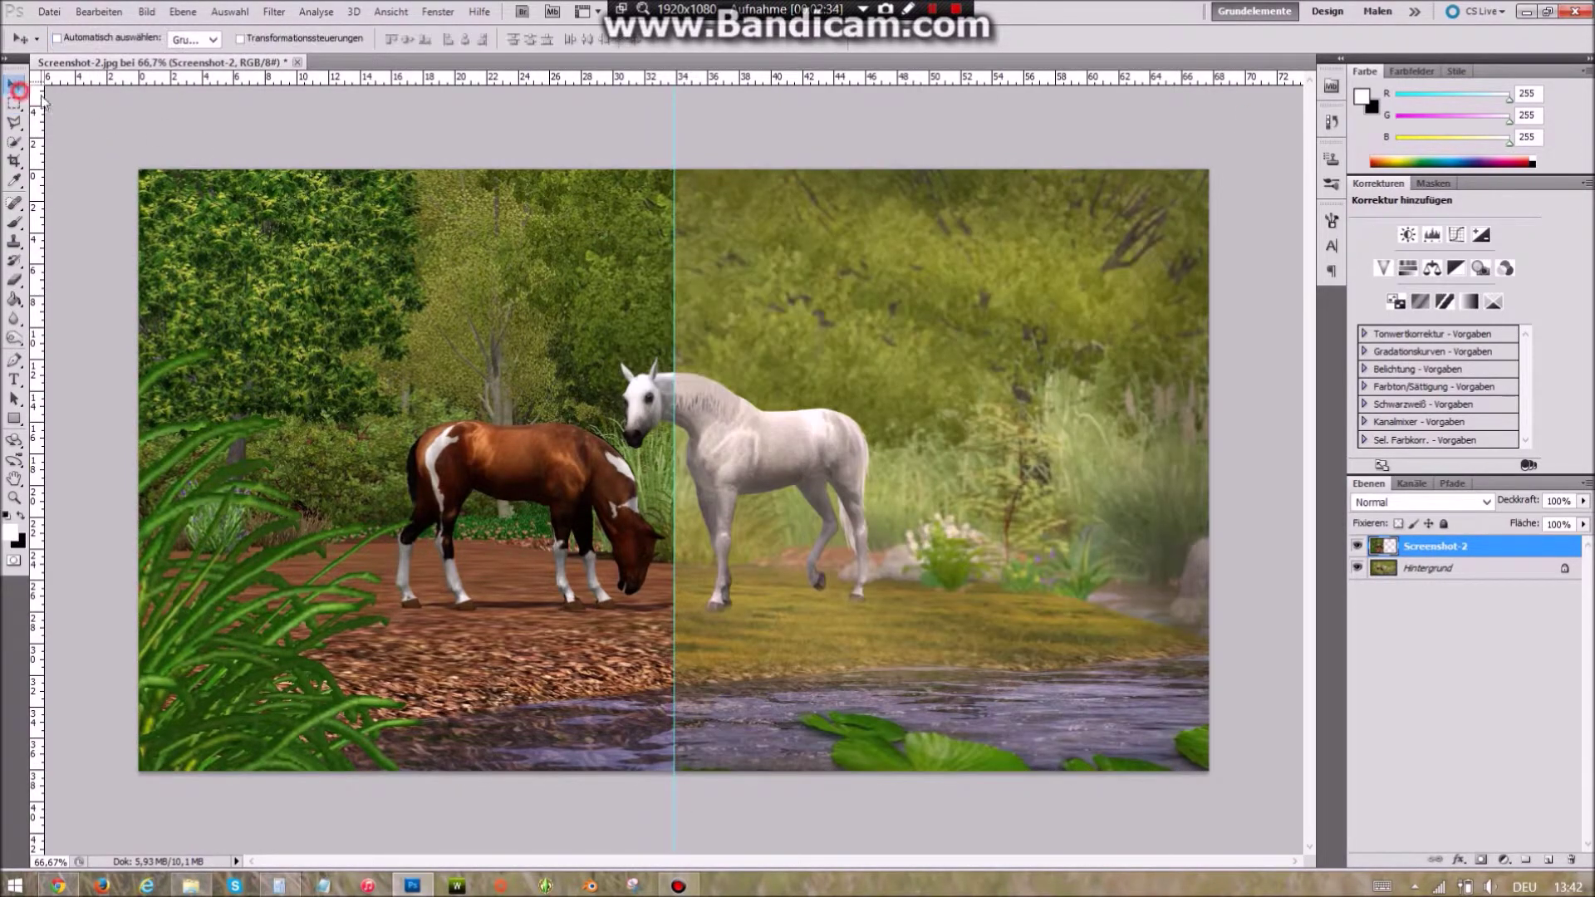
- Save the before-and-after comparison as a JPEG
click(49, 12)
click(124, 325)
click(985, 479)
click(822, 599)
click(1072, 453)
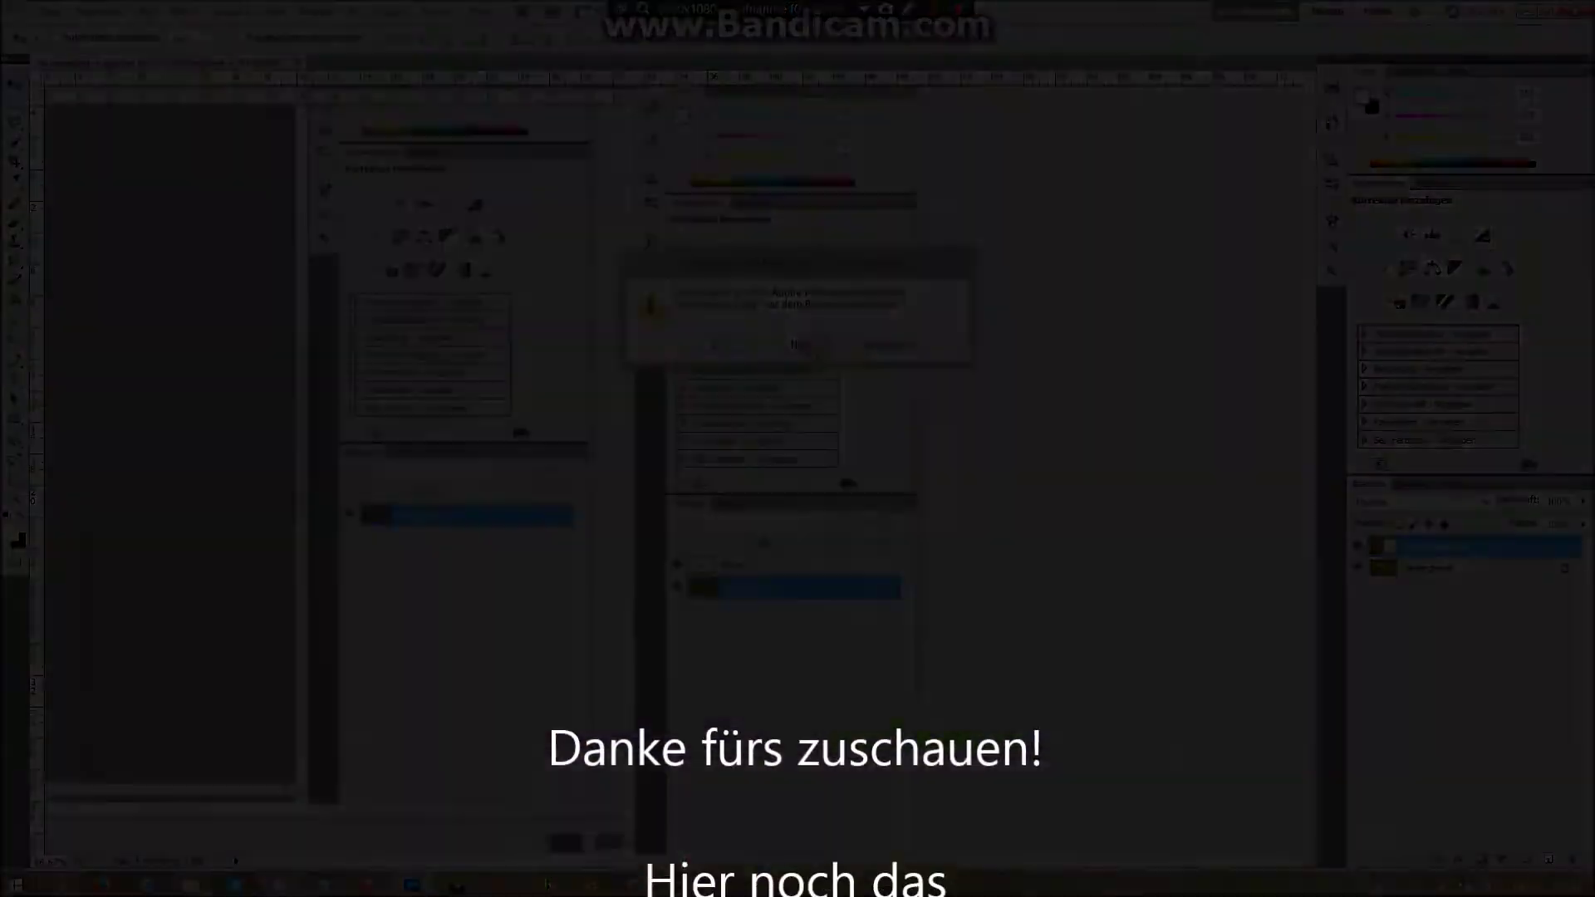